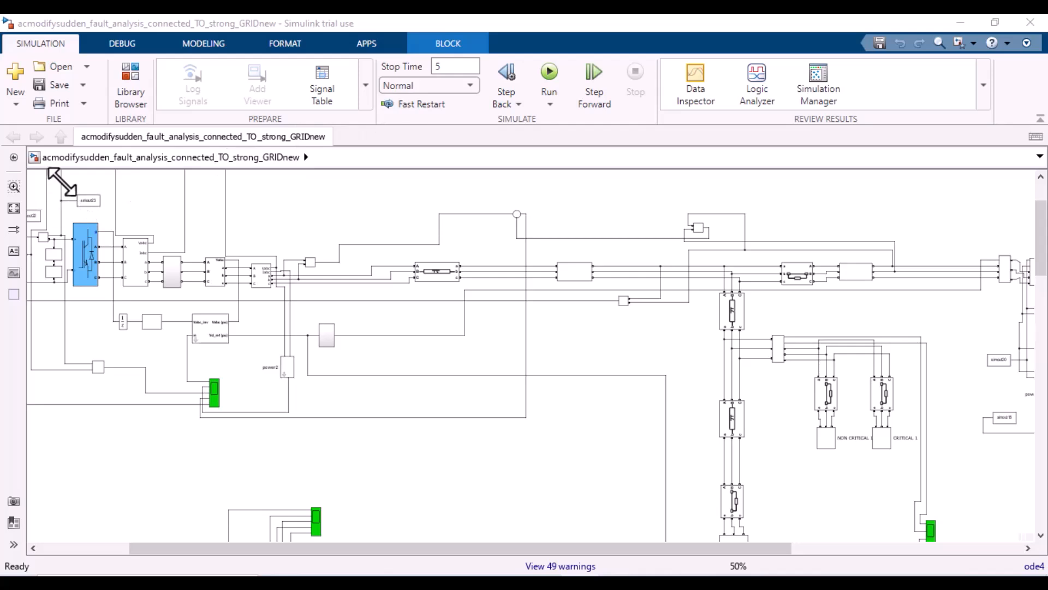
Step: Switch to the browser to review the File Exchange page "AC Microgrid Performance when the main grid is faulted", and return to the Simulink model
left_click(13, 210)
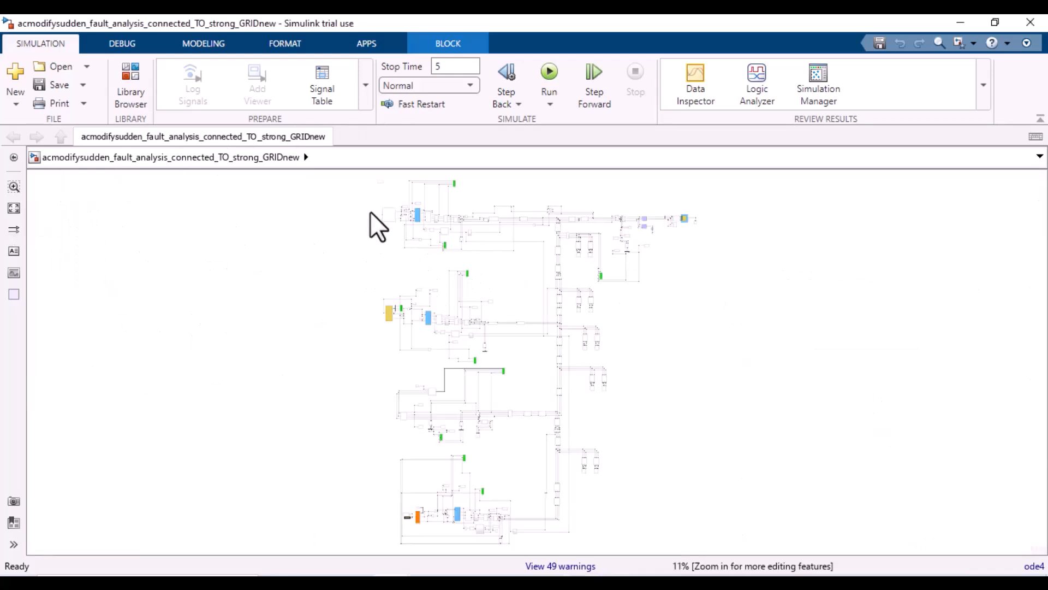
left_click(435, 567)
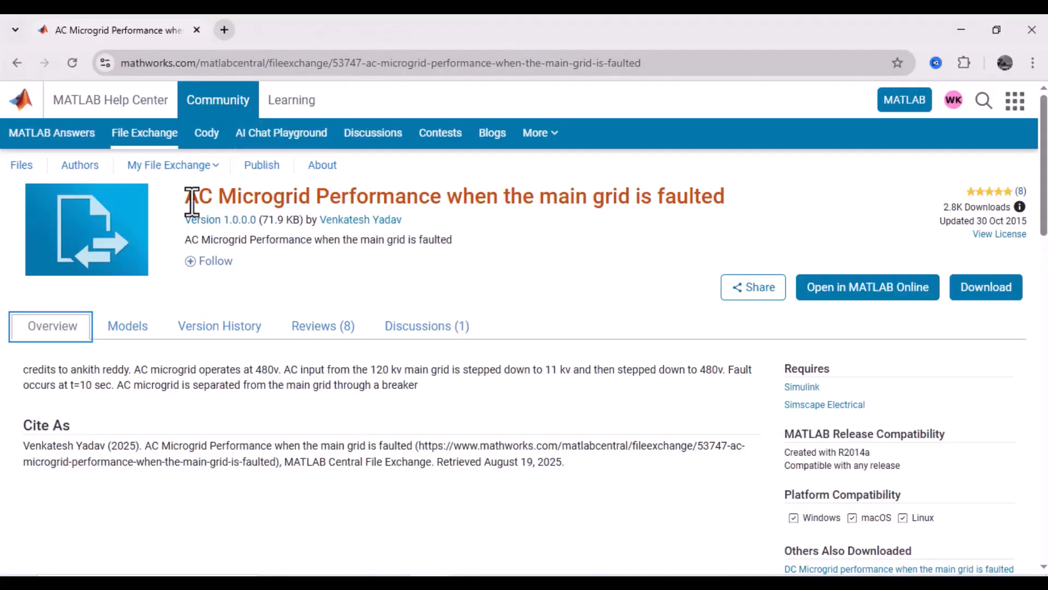
left_click_drag(186, 198, 728, 203)
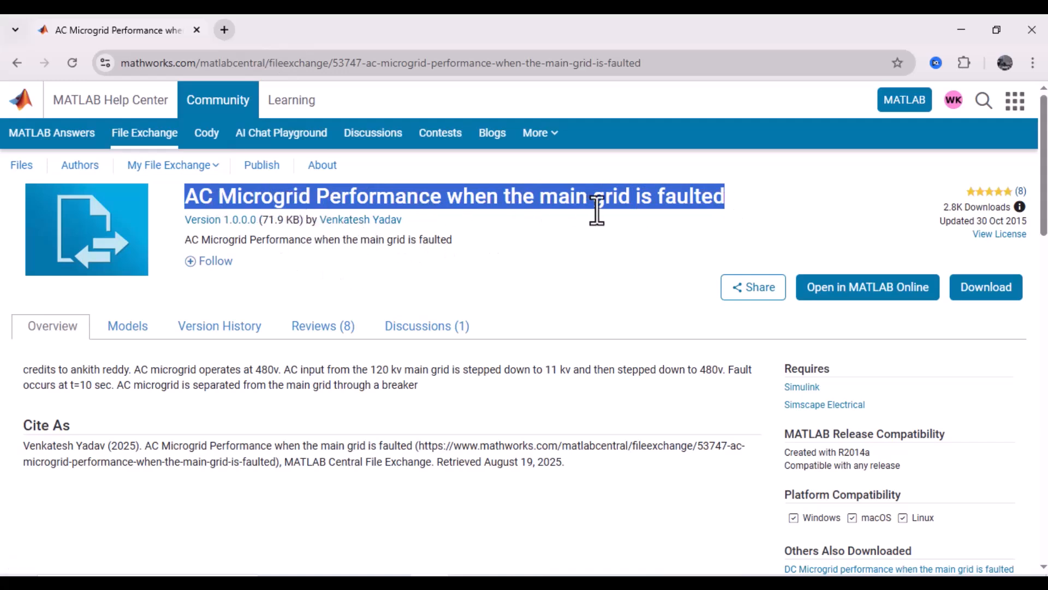
left_click(129, 328)
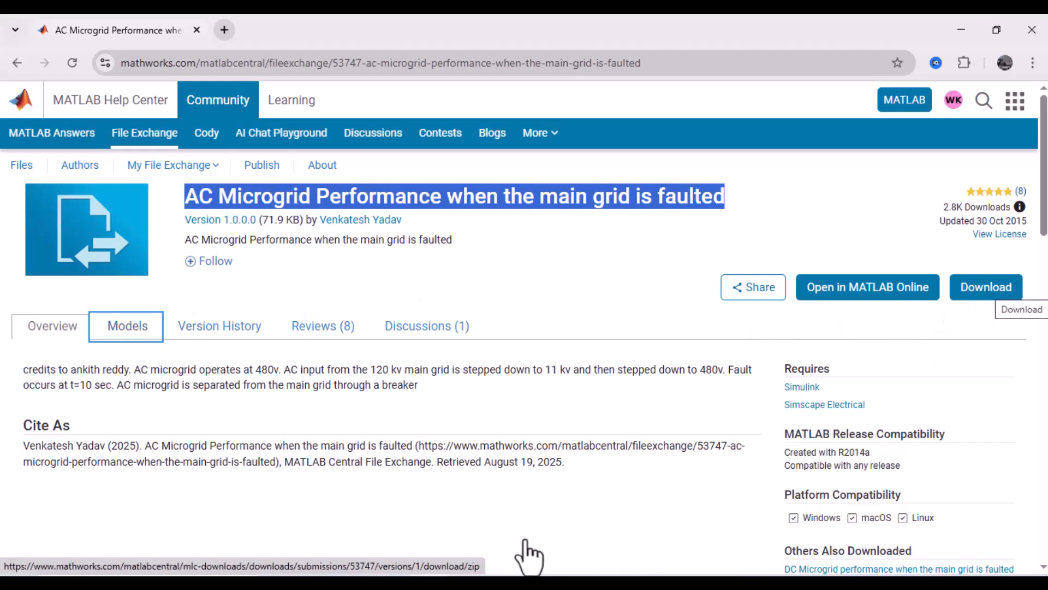
left_click(372, 565)
left_click(319, 547)
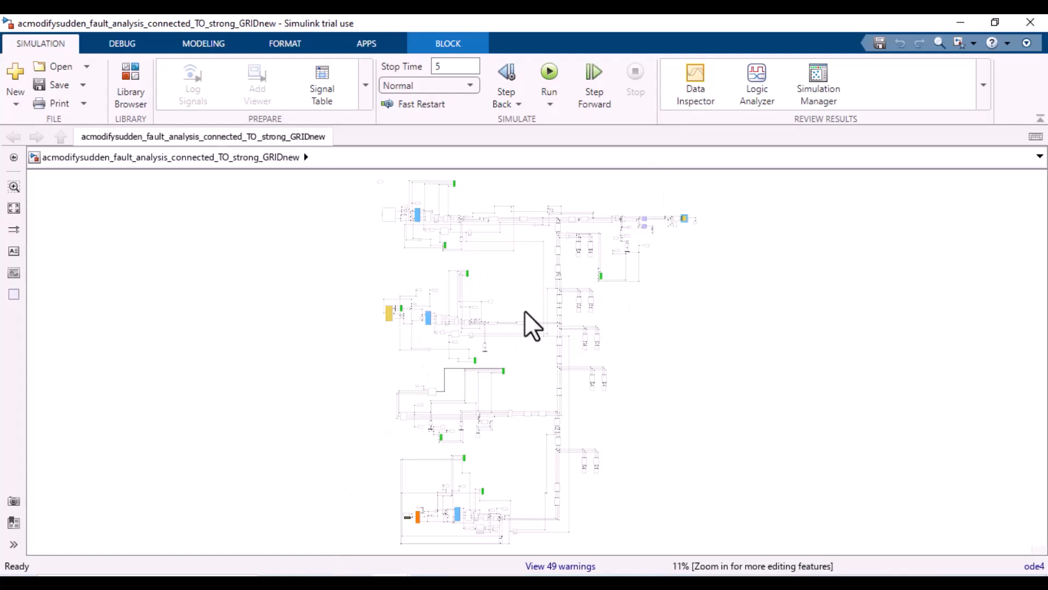
Step: Examine the uppermost feeder of the microgrid model, from the battery and its IGBT inverter to the 120 kV1 grid source
left_click(14, 186)
left_click_drag(326, 182, 721, 297)
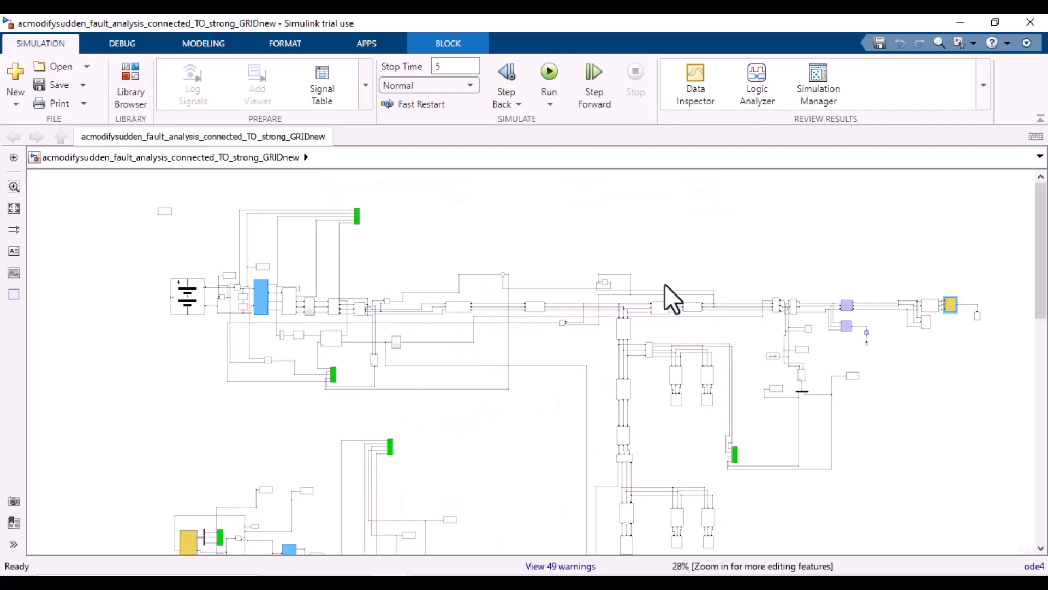
left_click(14, 186)
left_click_drag(119, 183, 751, 453)
left_click(14, 186)
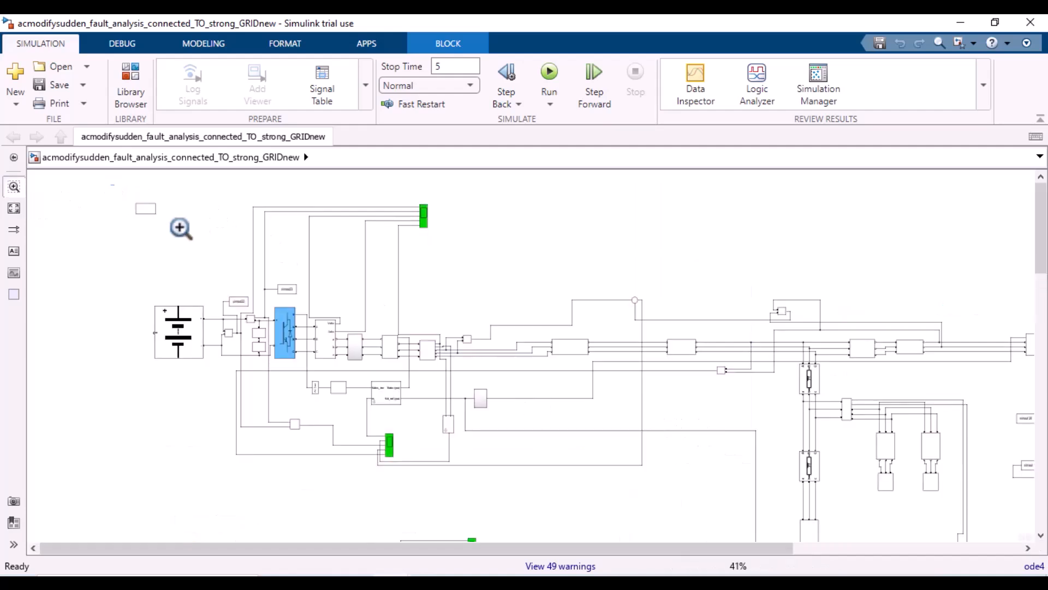
left_click_drag(111, 183, 838, 497)
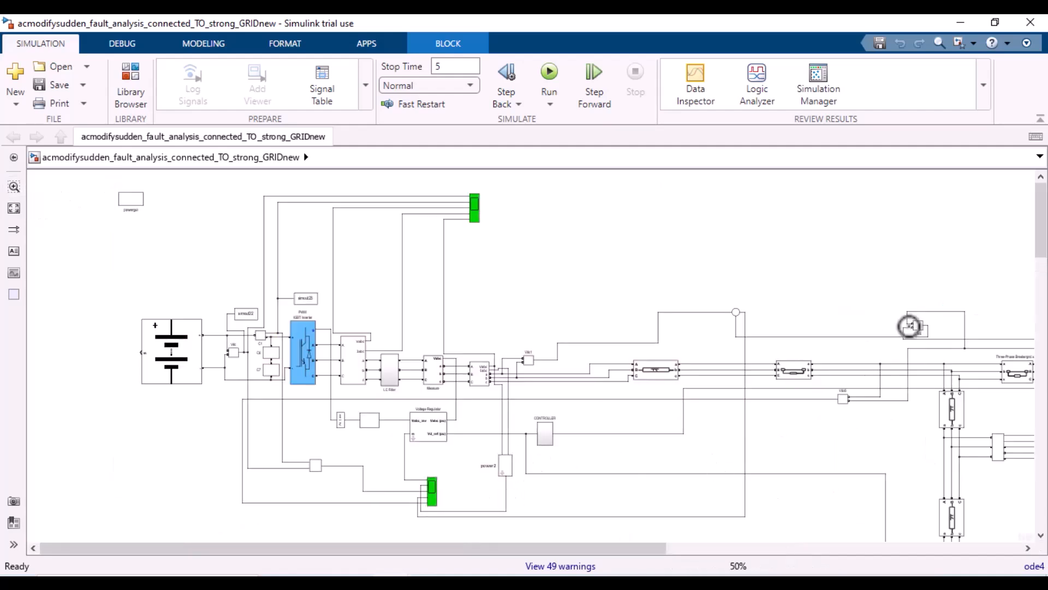
left_click_drag(475, 548, 830, 547)
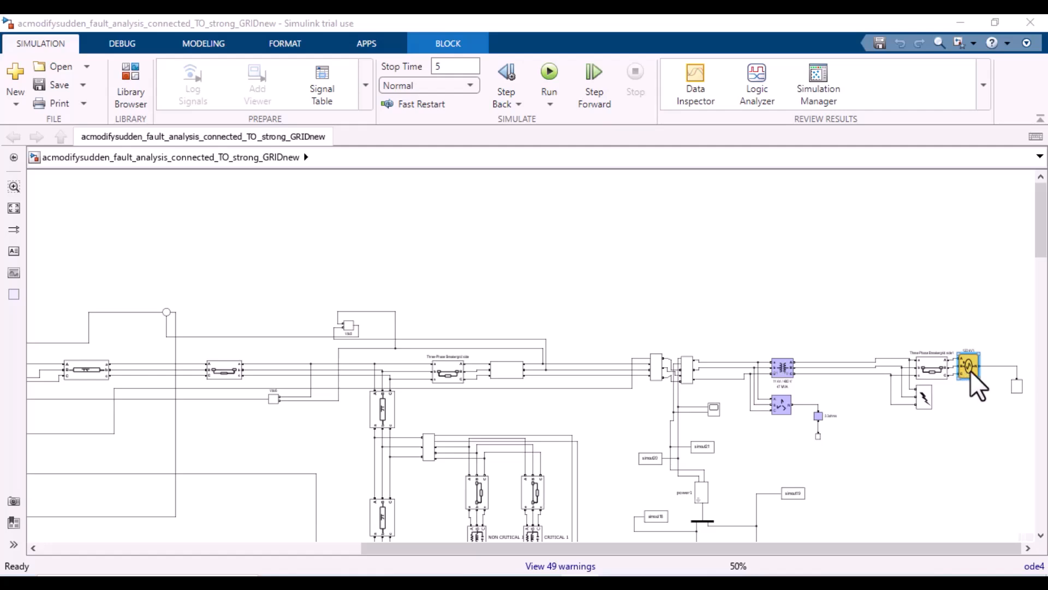
left_click_drag(434, 549, 61, 532)
left_click(62, 349)
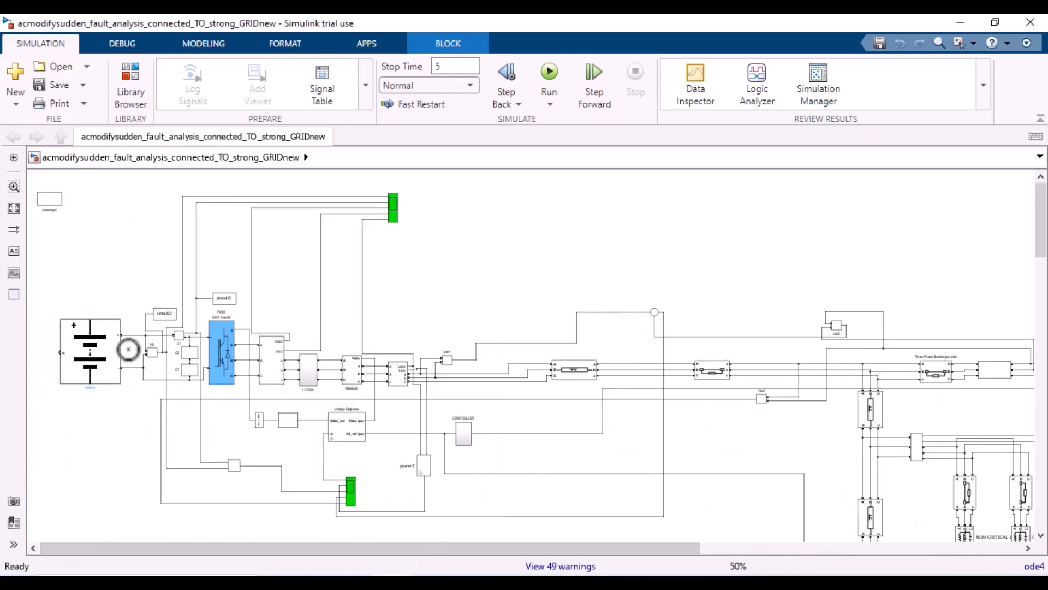
Step: Inspect the other generation feeders of the microgrid: the SOFC source, the rotating machine and PV Array 1
left_click_drag(1040, 234, 1040, 334)
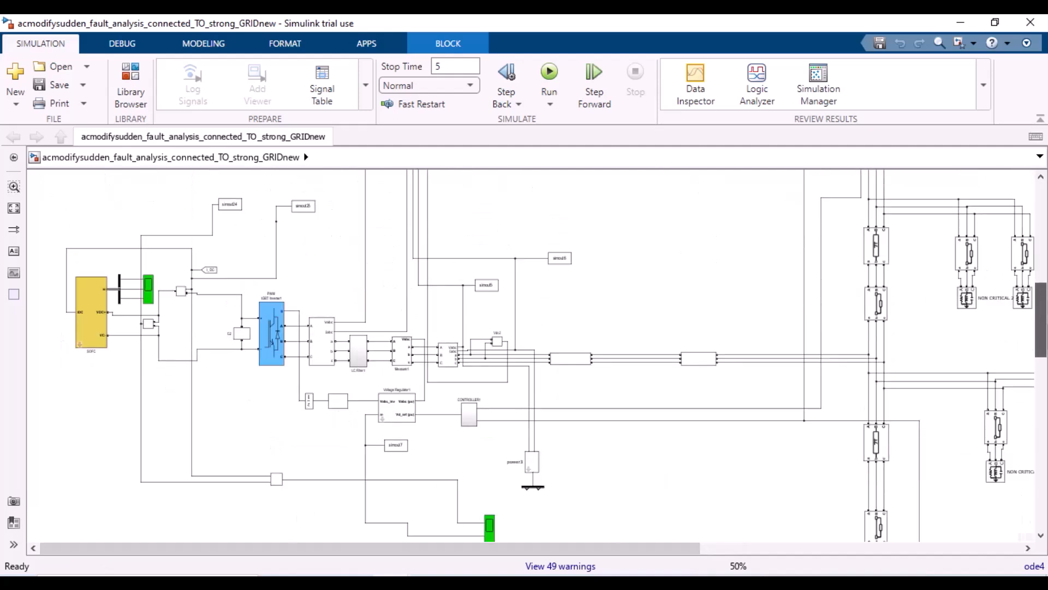
left_click(91, 319)
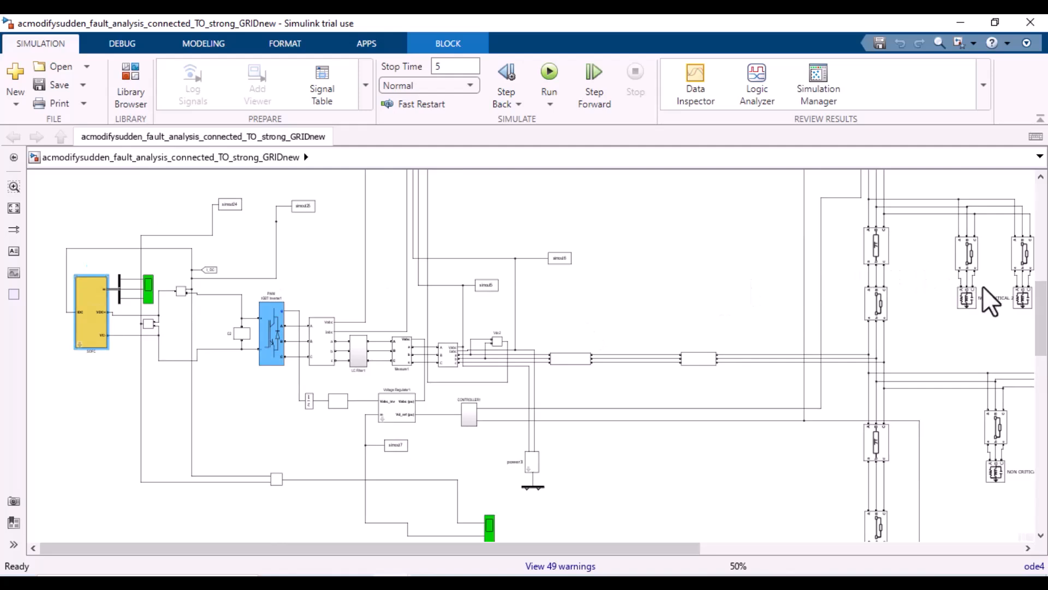
left_click_drag(1041, 328, 1043, 422)
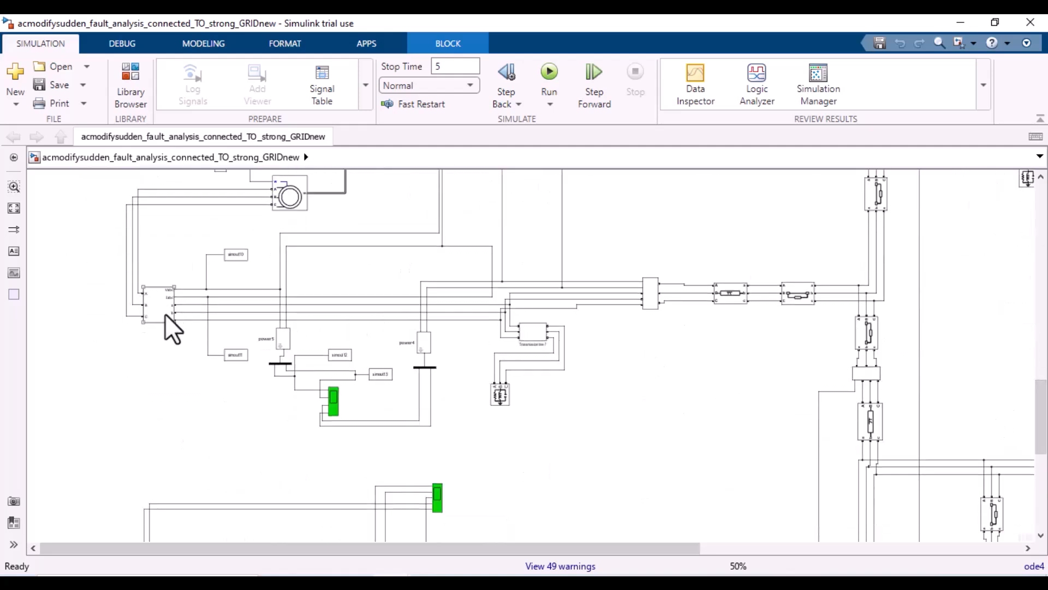
left_click(281, 207)
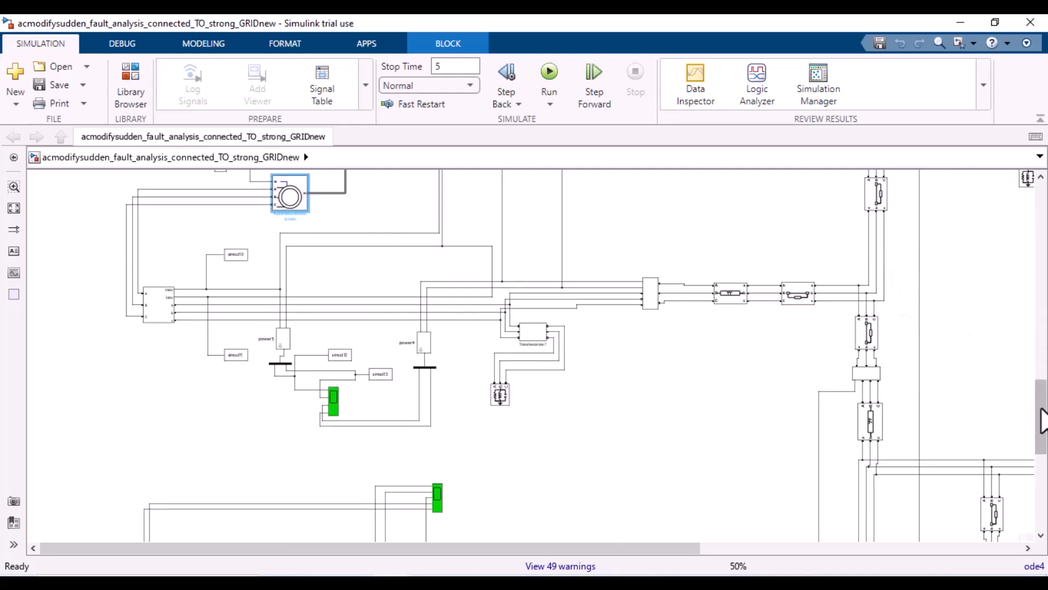
left_click_drag(1042, 421, 1043, 494)
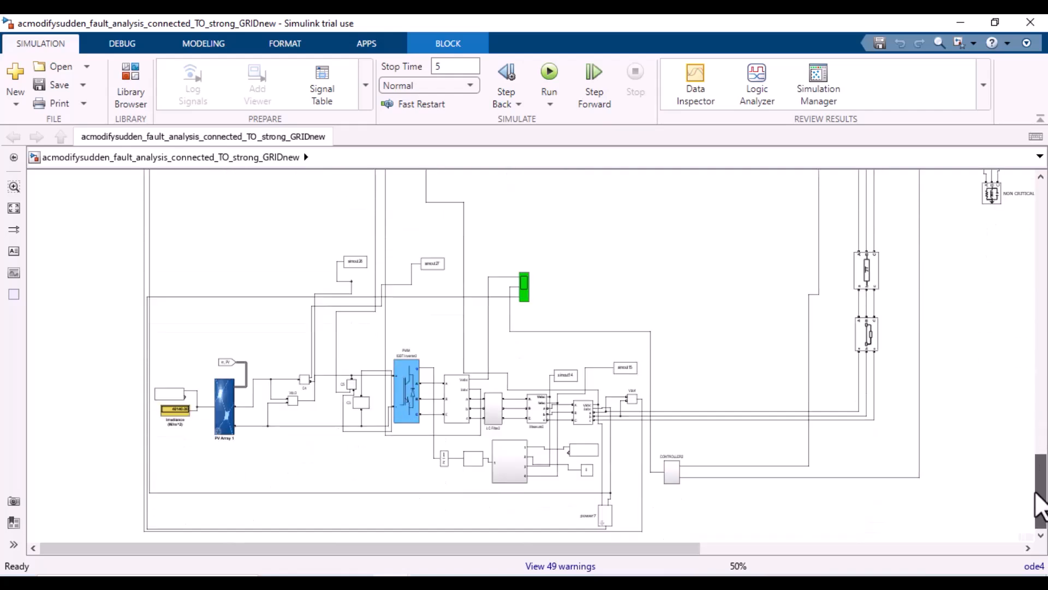
left_click(232, 417)
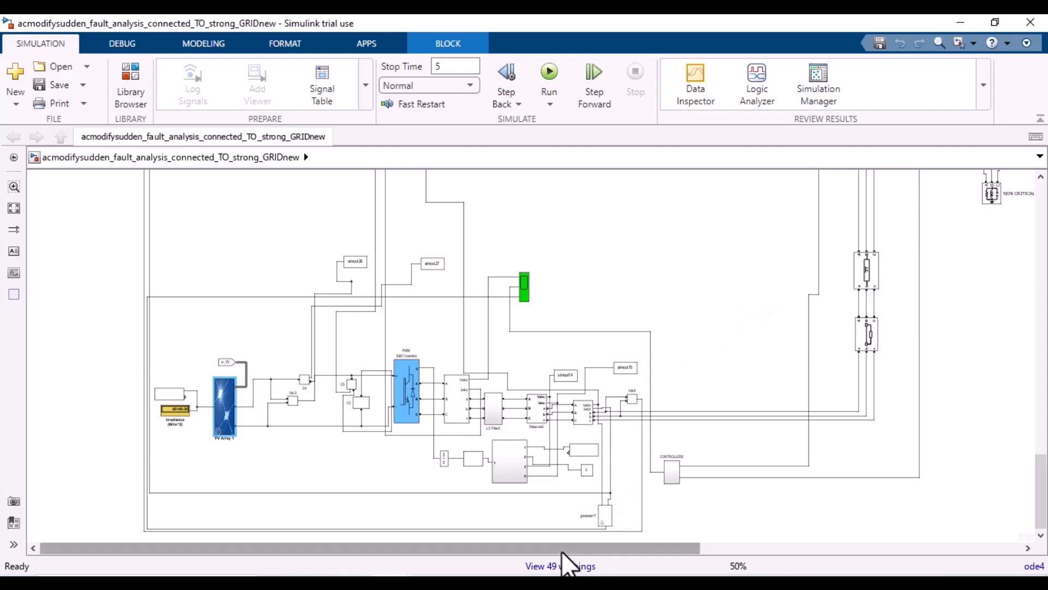
Step: Examine the grid-side section and check the positive-sequence amplitude, phase and frequency parameters of the 120 kV1 voltage source
left_click_drag(561, 552, 895, 544)
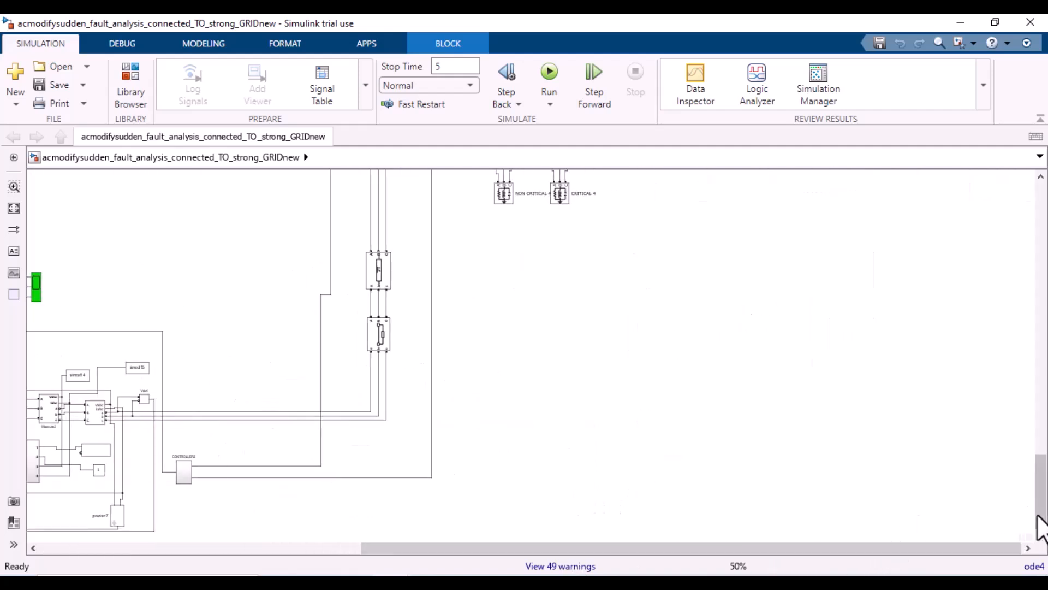
left_click_drag(1042, 521, 1043, 218)
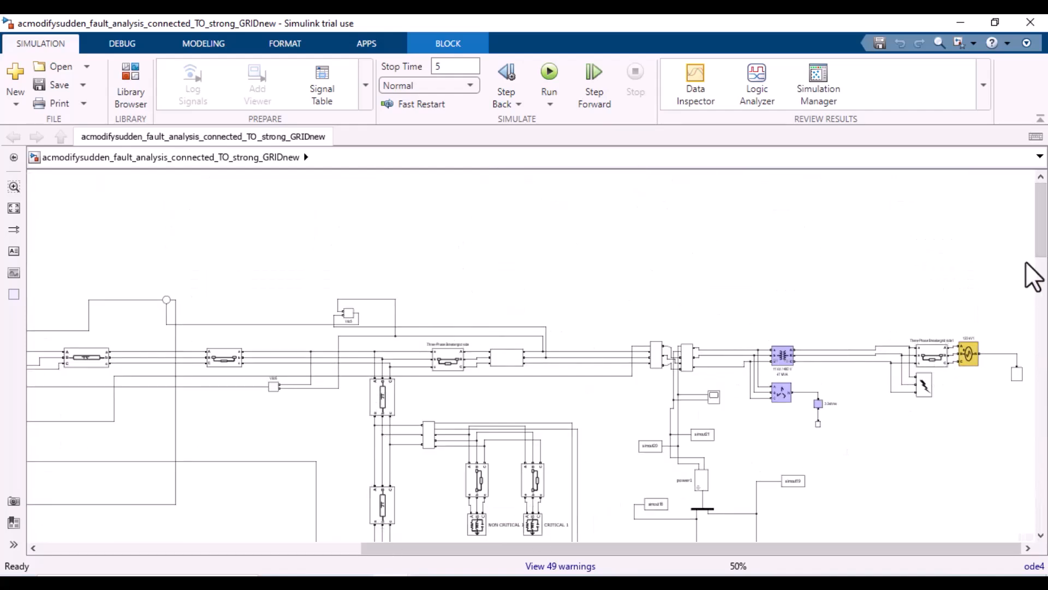
mouse_move(1041, 226)
left_mouse_down()
mouse_move(1044, 295)
mouse_move(1043, 235)
left_mouse_up()
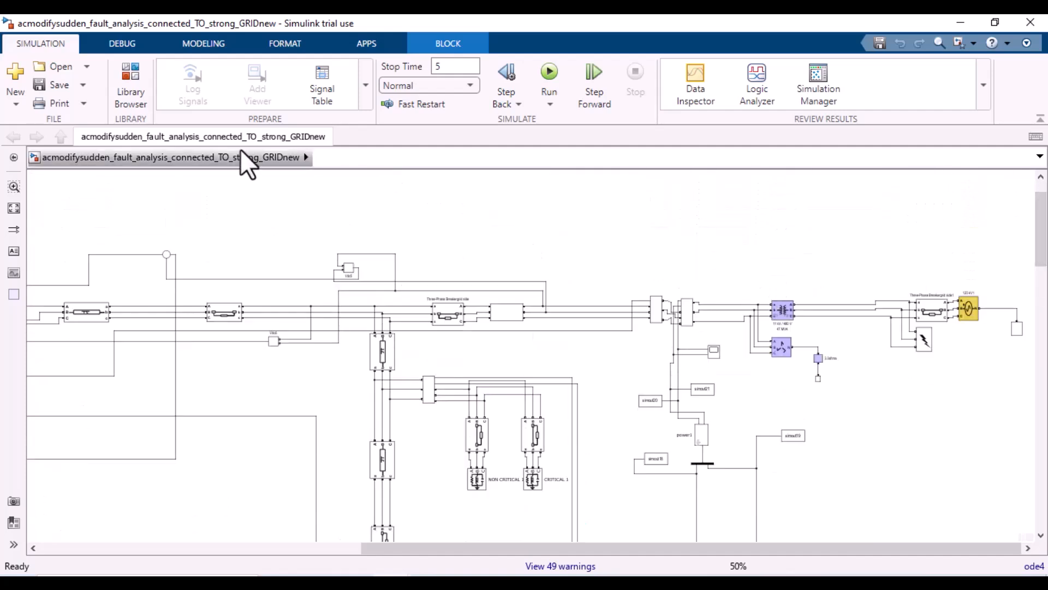
left_click(11, 188)
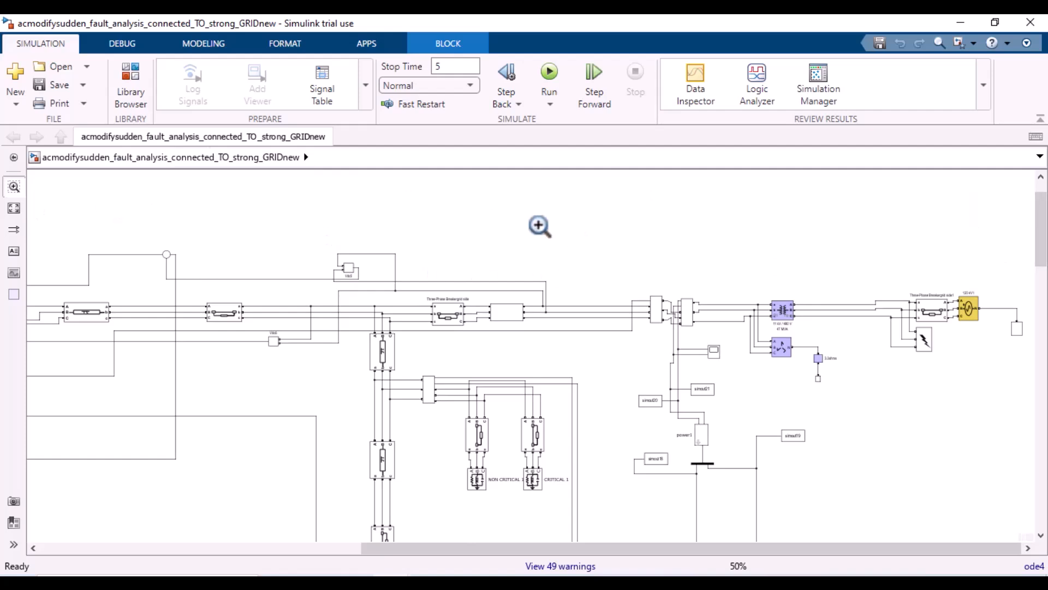
left_click_drag(414, 227, 950, 475)
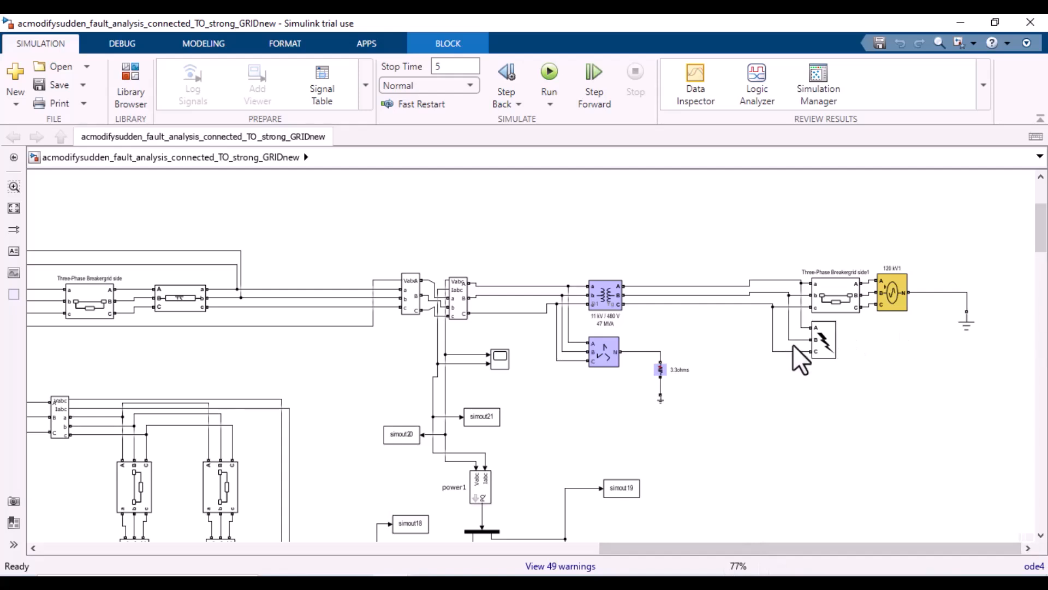
left_click(820, 349)
left_click(892, 299)
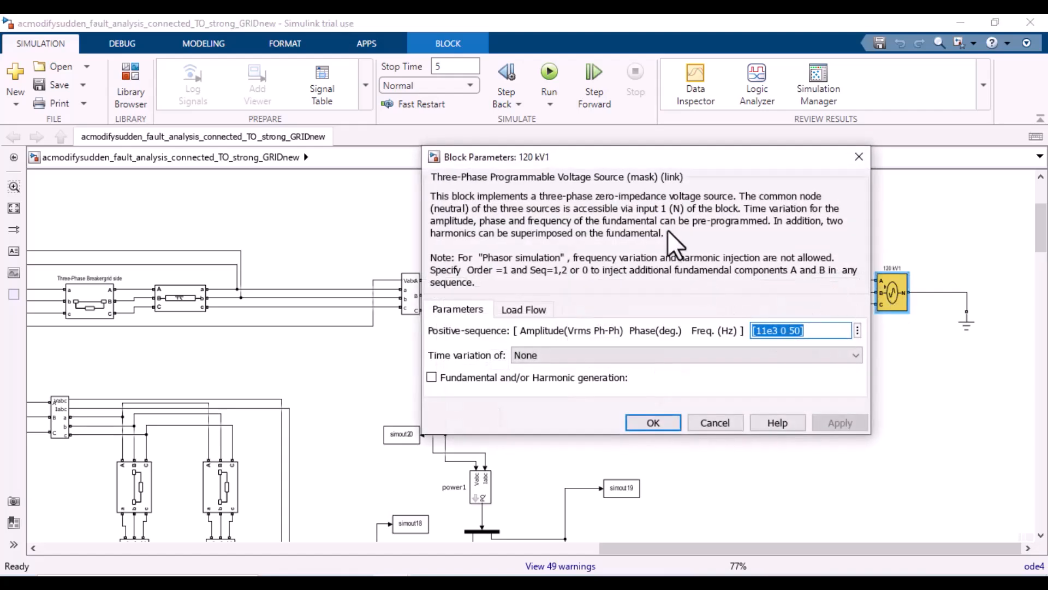
left_click_drag(587, 156, 460, 115)
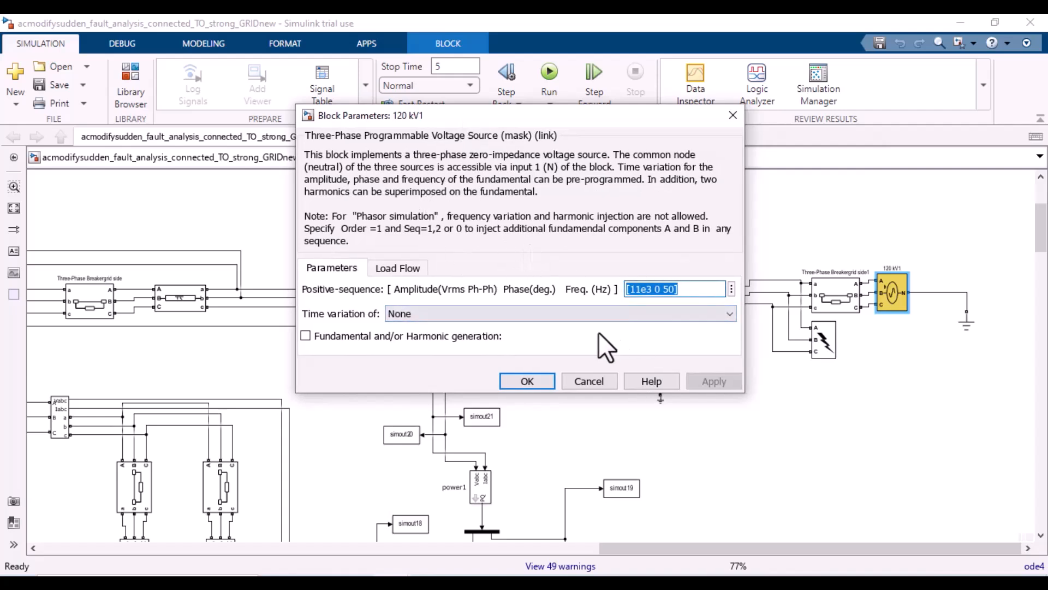
left_click(538, 377)
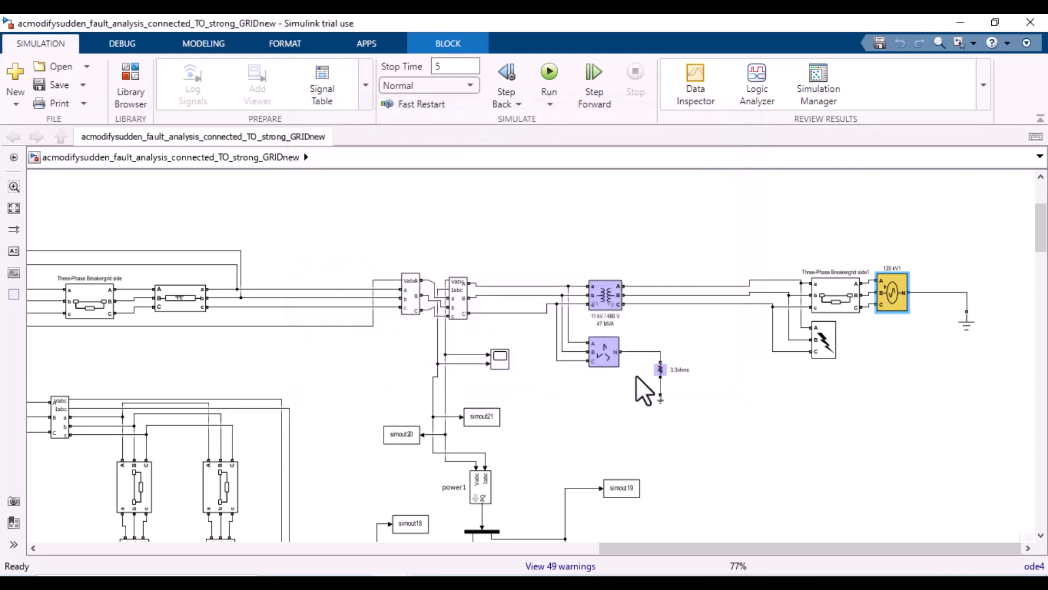
Step: Check the initial status and switching times of the breaker next to the 120 kV1 source and of the Three-Phase Fault block
left_click(830, 302)
double_click(828, 300)
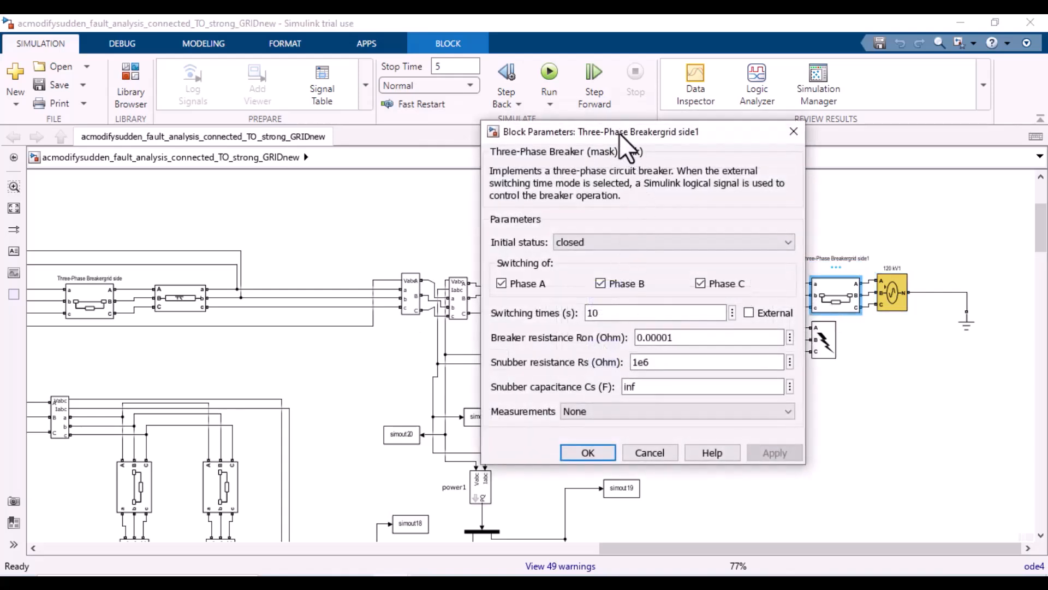
double_click(600, 313)
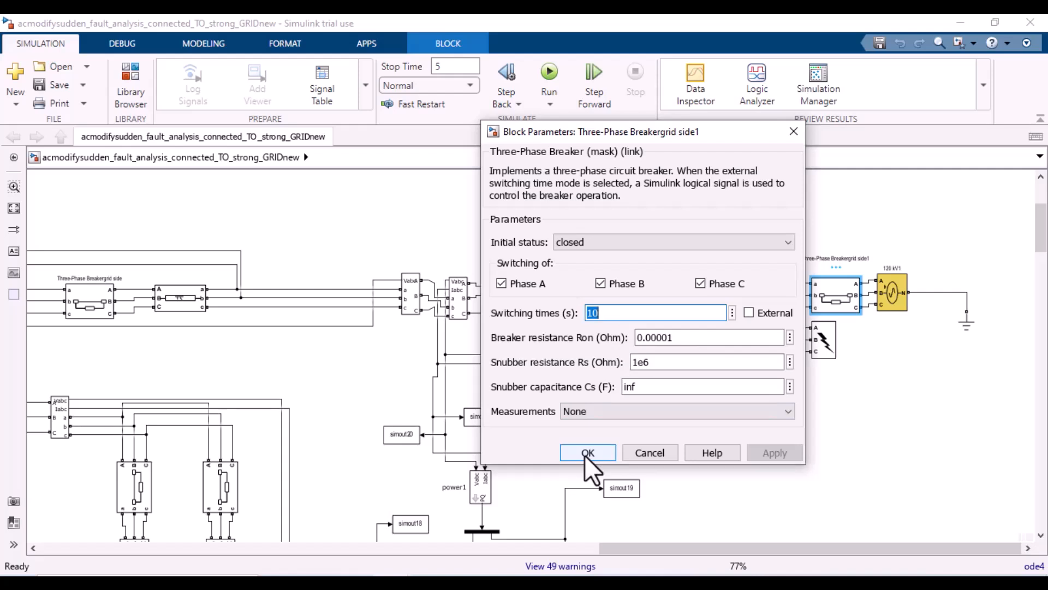
left_click(585, 243)
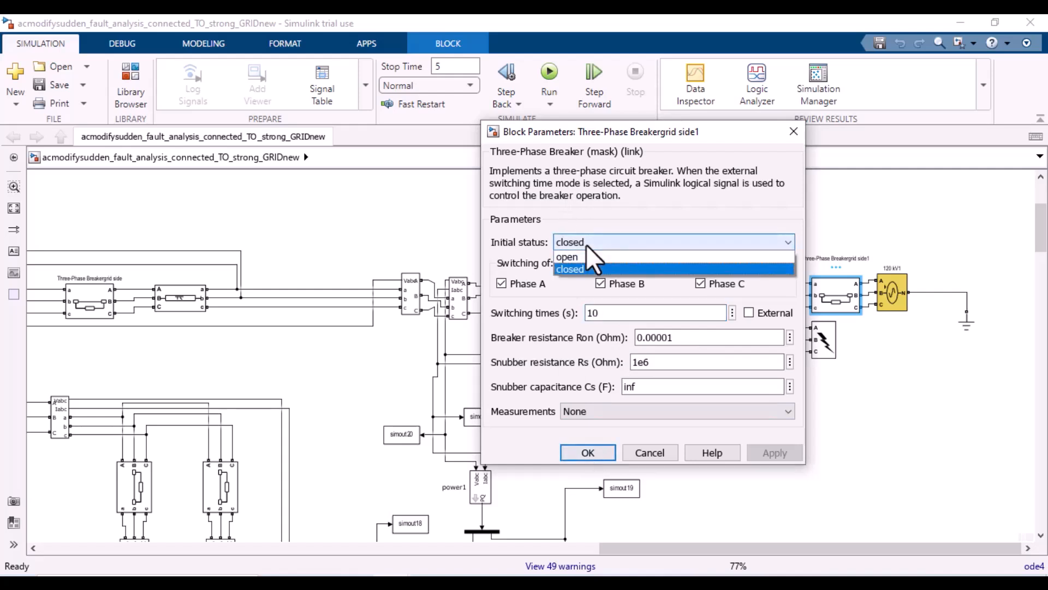
left_click(585, 244)
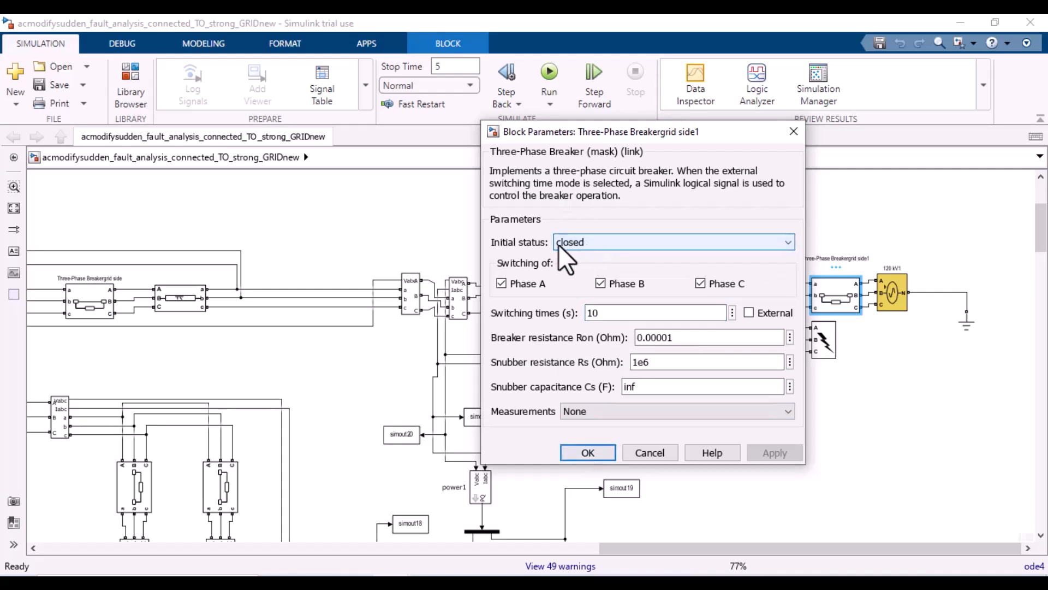
left_click(599, 455)
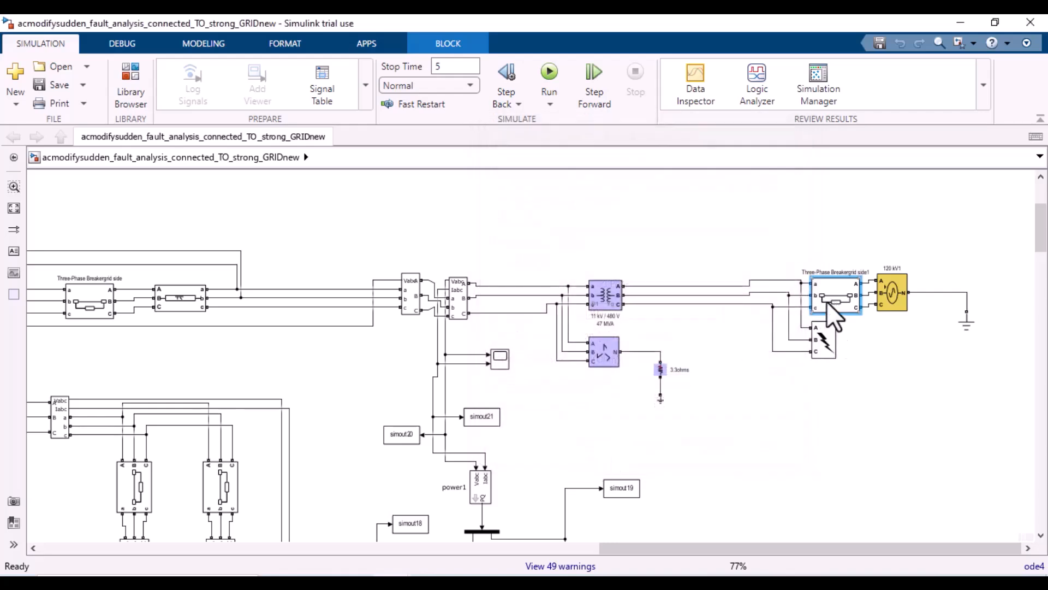
double_click(819, 341)
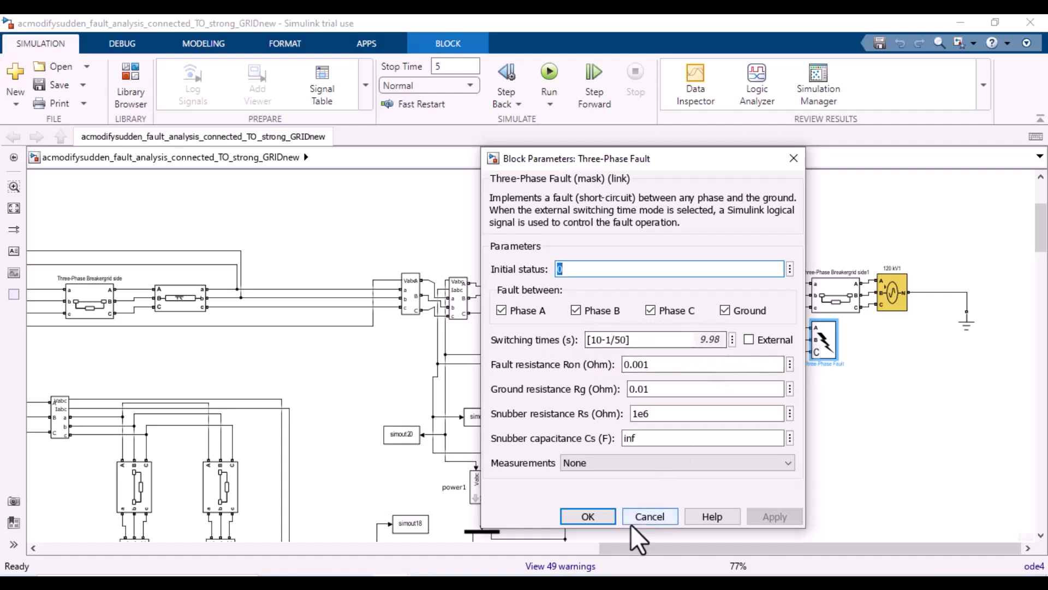
left_click(595, 518)
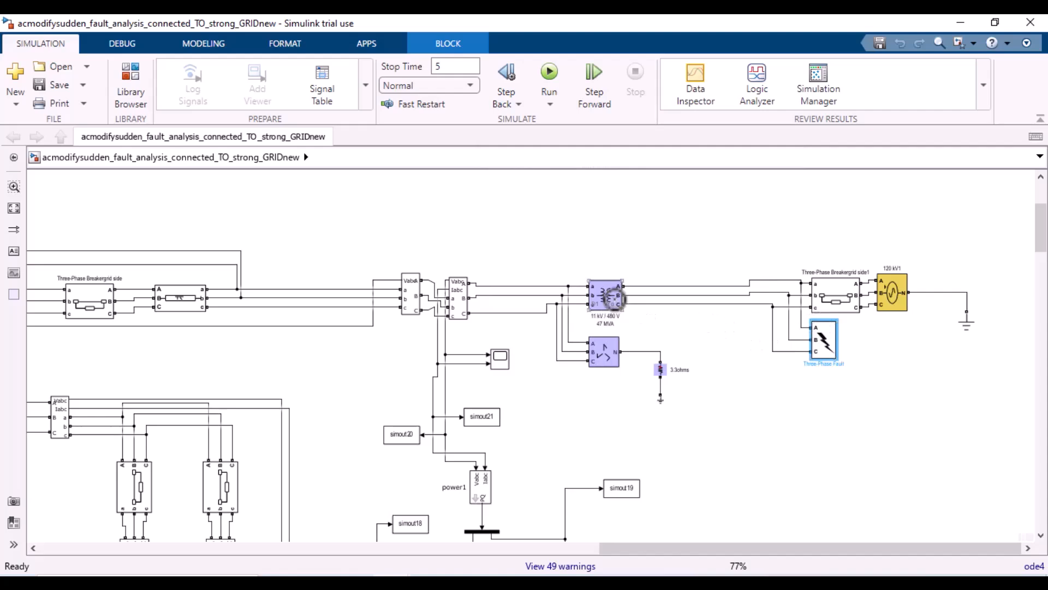
Step: Check the winding connections and the nominal power and frequency of the 11 kV / 480 V 47 MVA transformer
double_click(610, 300)
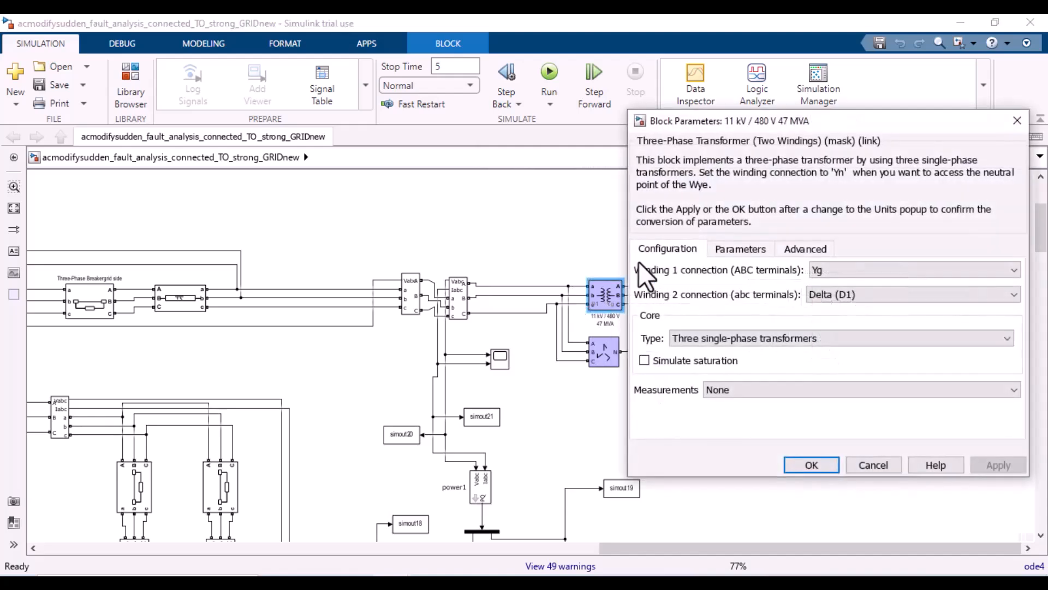
left_click_drag(769, 119, 516, 110)
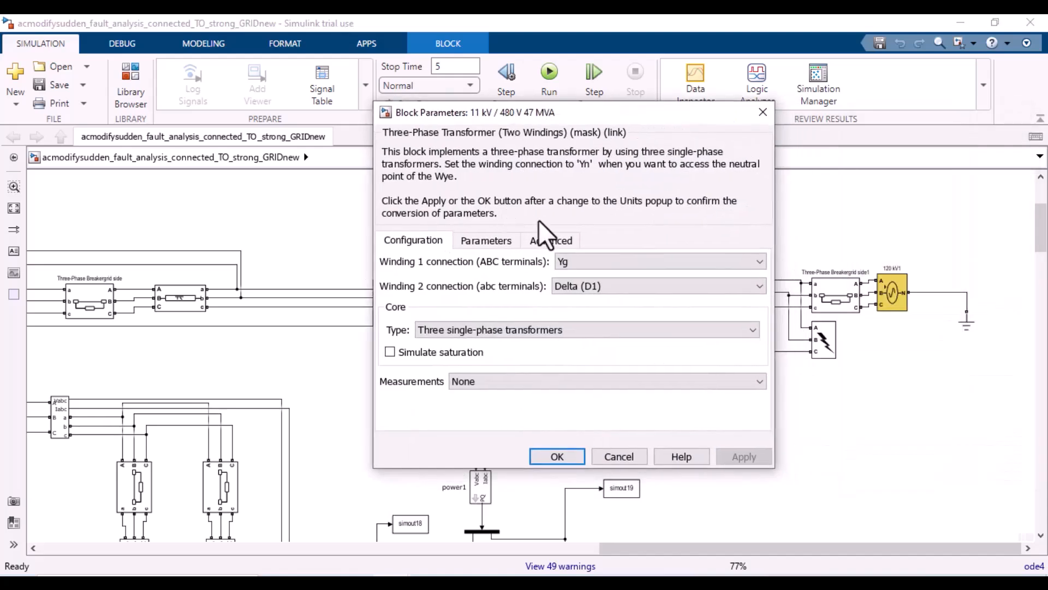
left_click(478, 242)
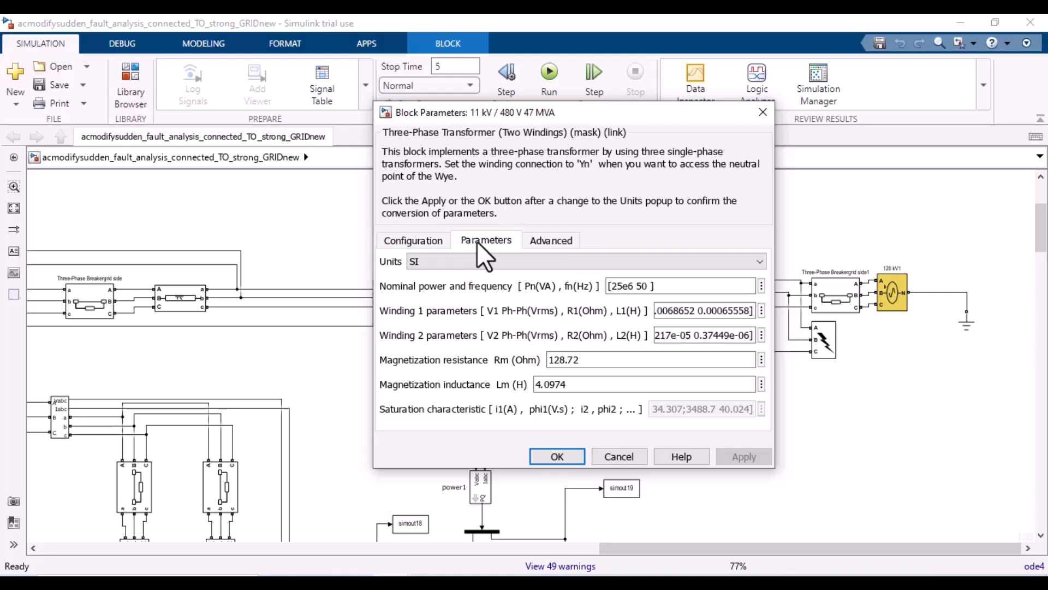
triple_click(634, 287)
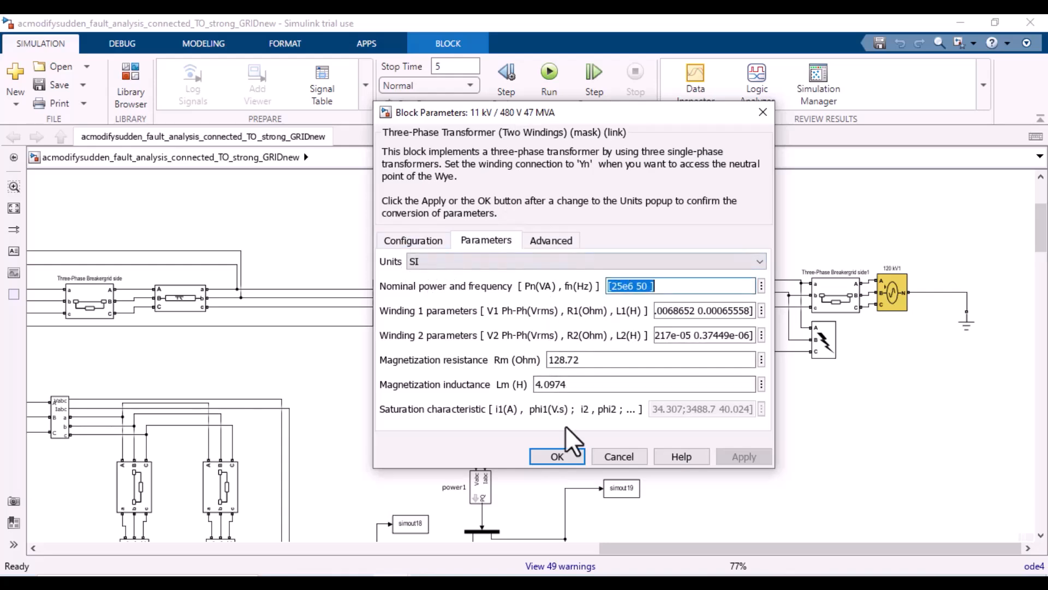
left_click(567, 458)
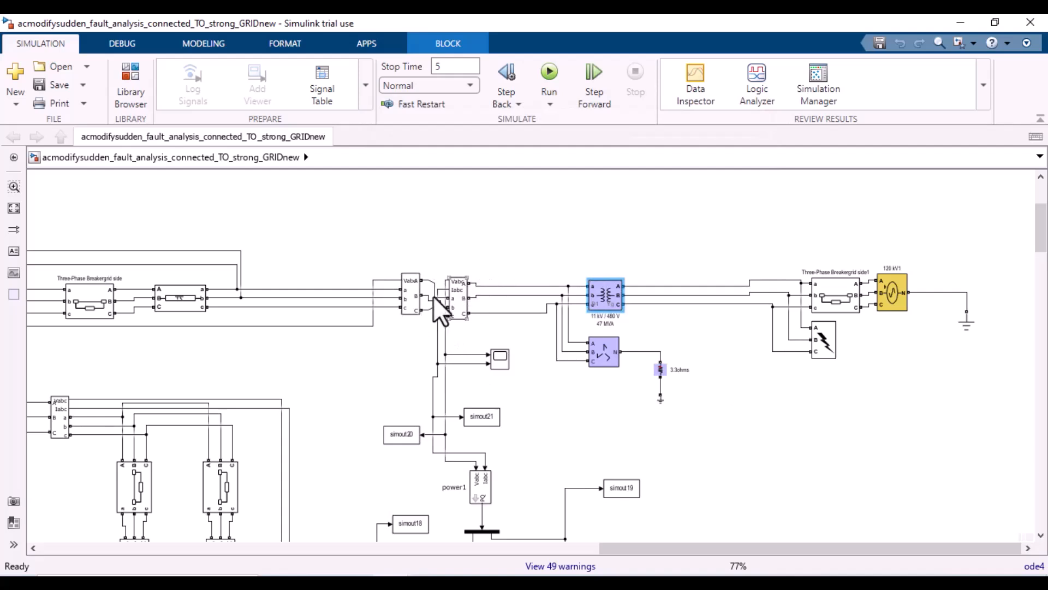
Step: Check the settings of the three-phase V-I measurement beside the transformer and the line parameters of the PI section line near the grid-side breaker
double_click(460, 309)
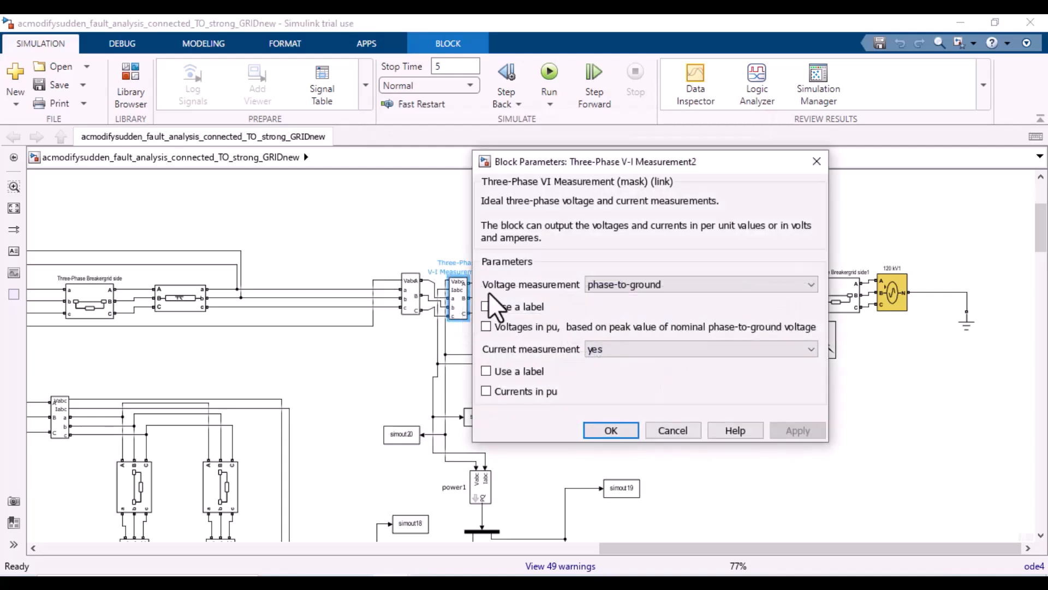
left_click(610, 430)
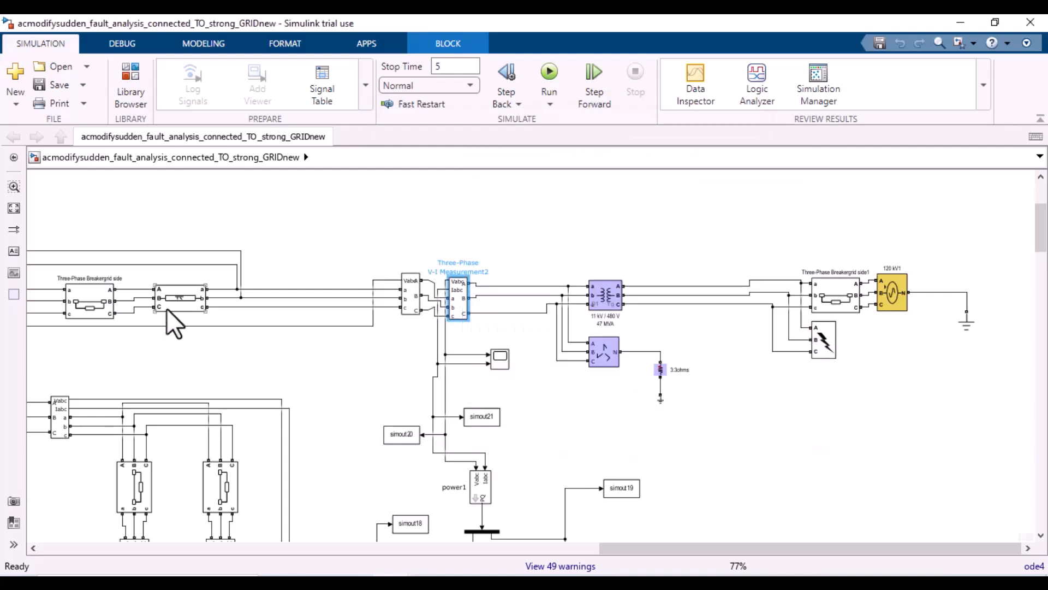
left_click(179, 298)
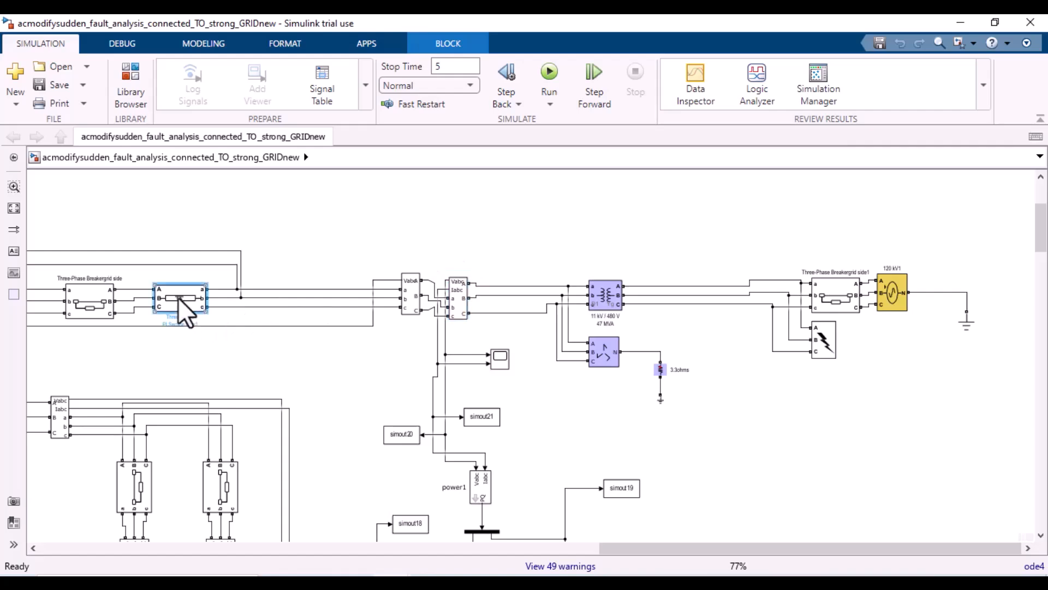
double_click(178, 297)
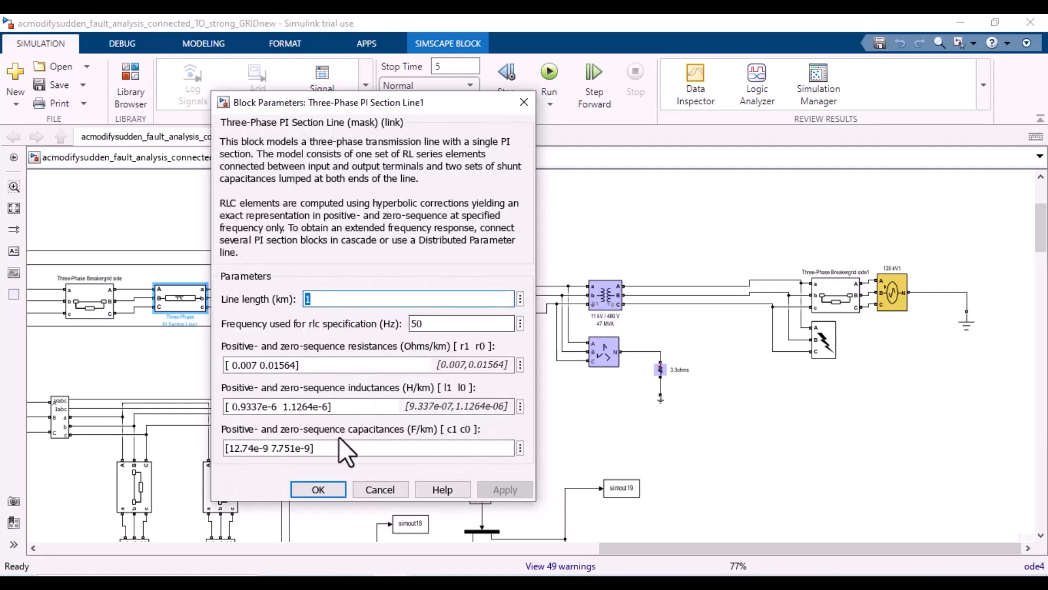
left_click(339, 486)
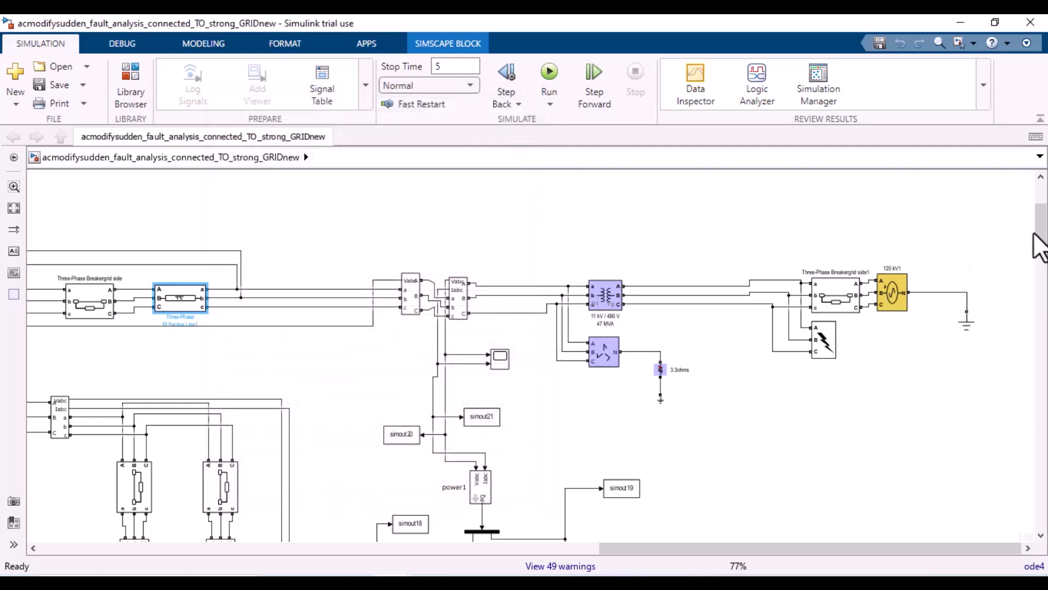
Step: Check the parameters of the NON CRITICAL 1 and CRITICAL 1 loads, including the load-flow type of CRITICAL 1
left_click_drag(1040, 235, 1040, 267)
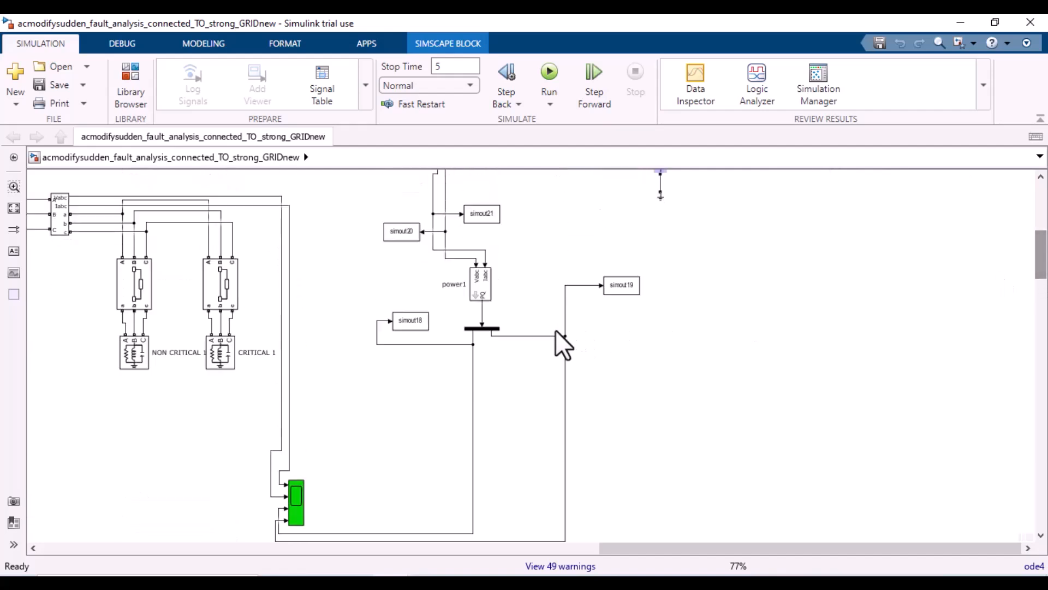
double_click(129, 359)
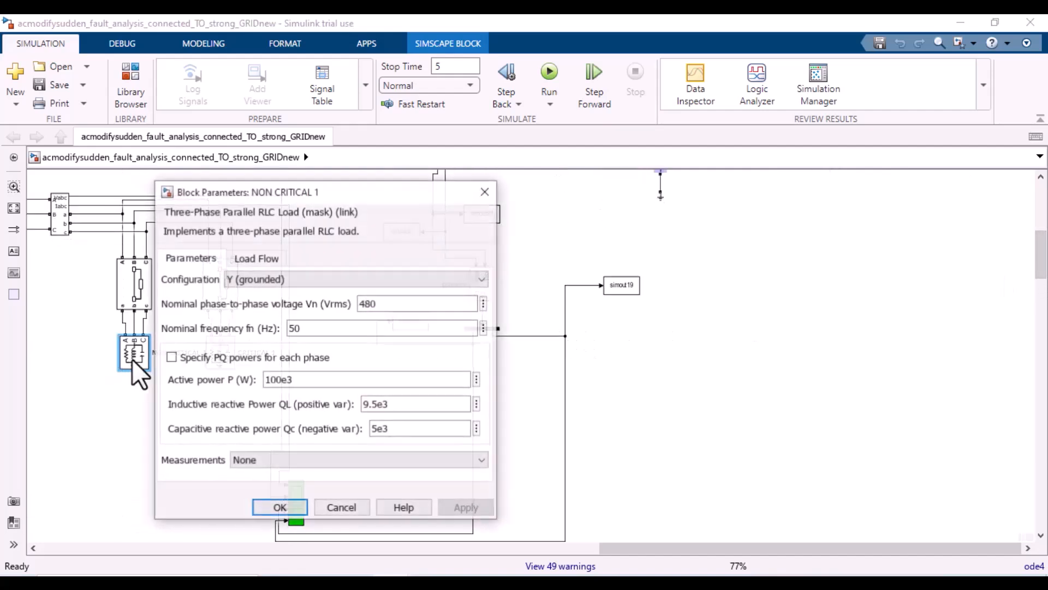
left_click(299, 504)
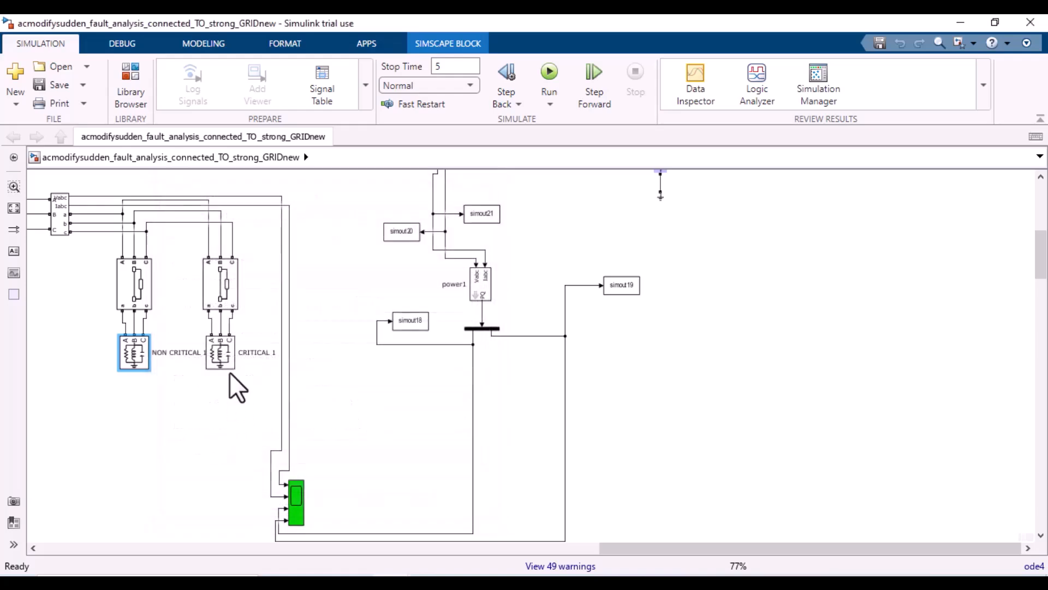
left_click(214, 351)
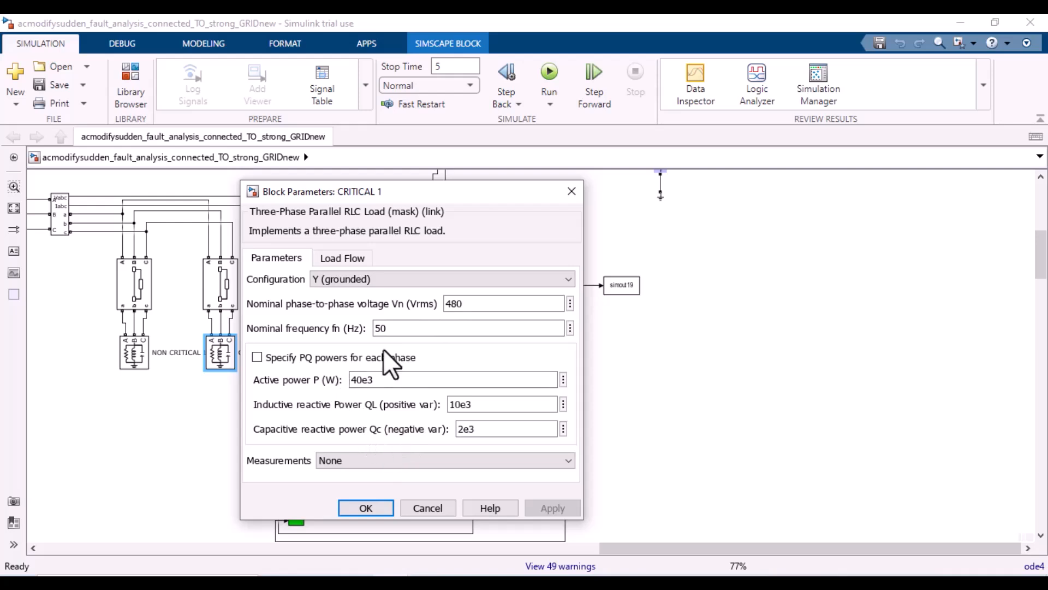
left_click(339, 258)
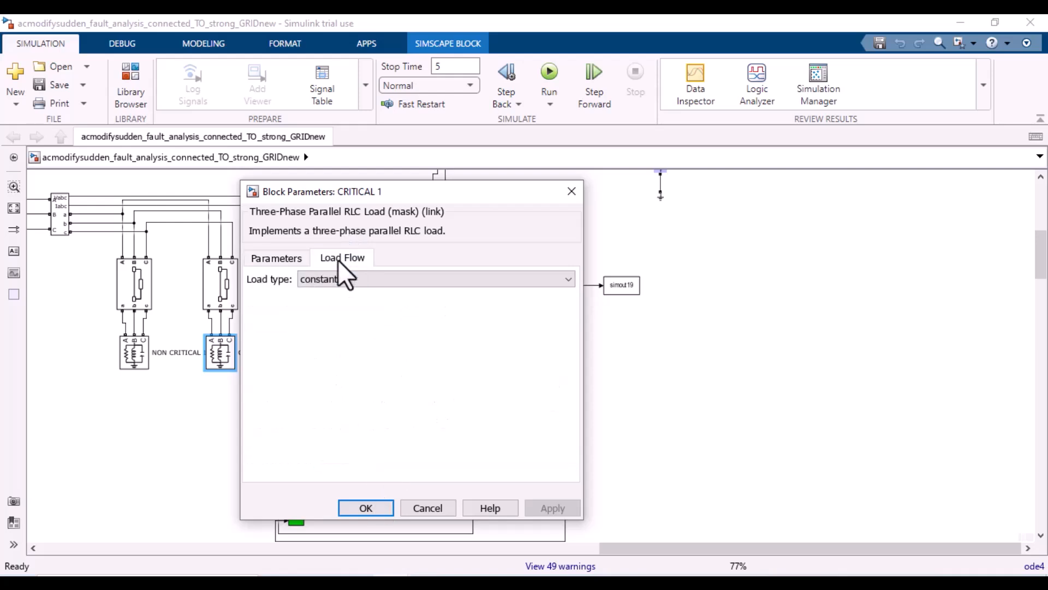
left_click(365, 508)
Step: Check the breaker settings above the CRITICAL 1 load and compare the active and reactive powers of the NON CRITICAL 1 and CRITICAL 1 loads
double_click(220, 287)
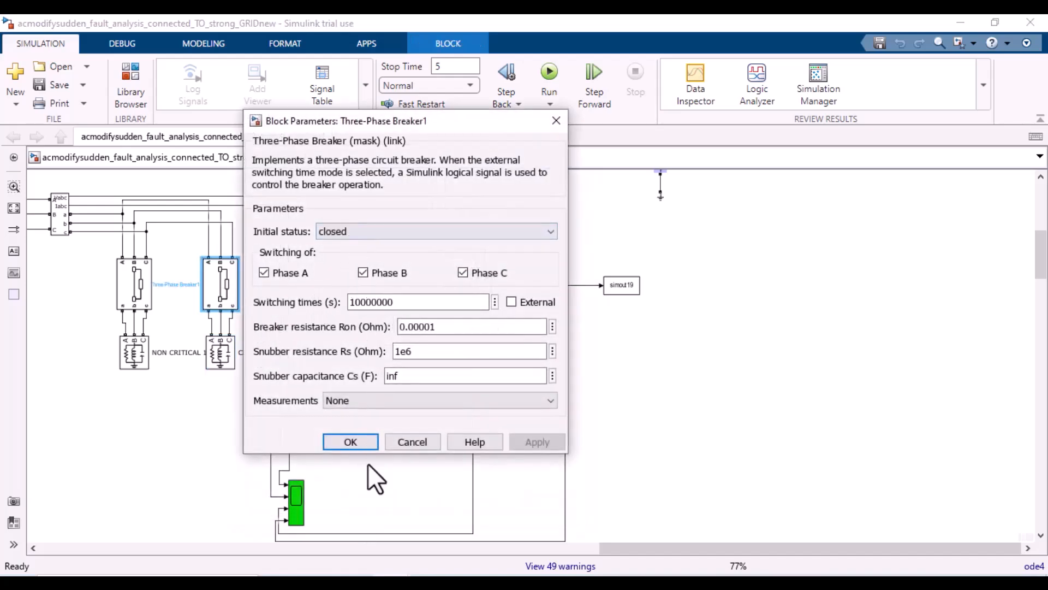
left_click(331, 444)
double_click(131, 351)
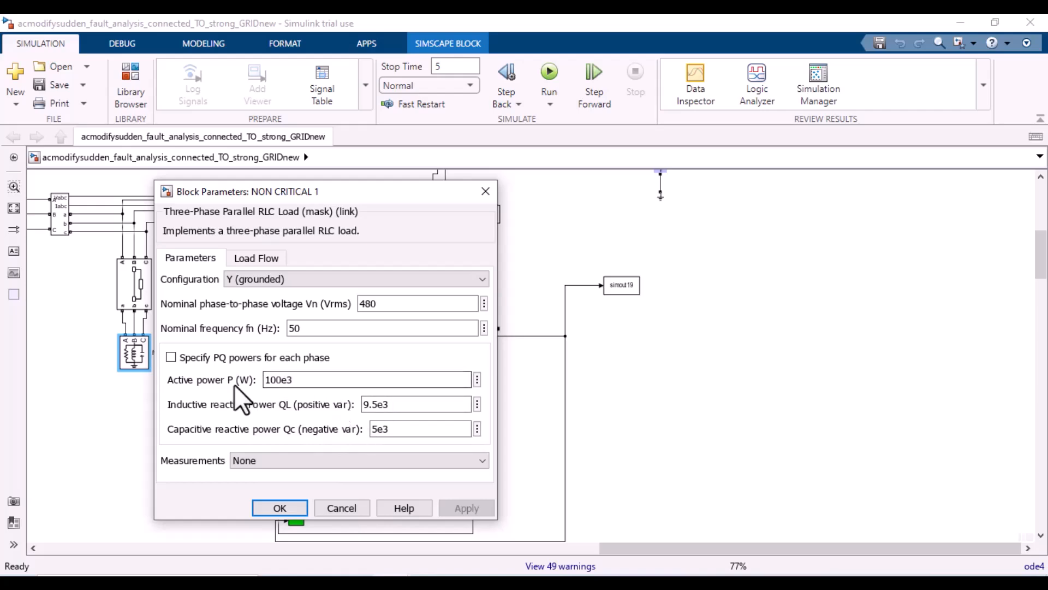
left_click(285, 503)
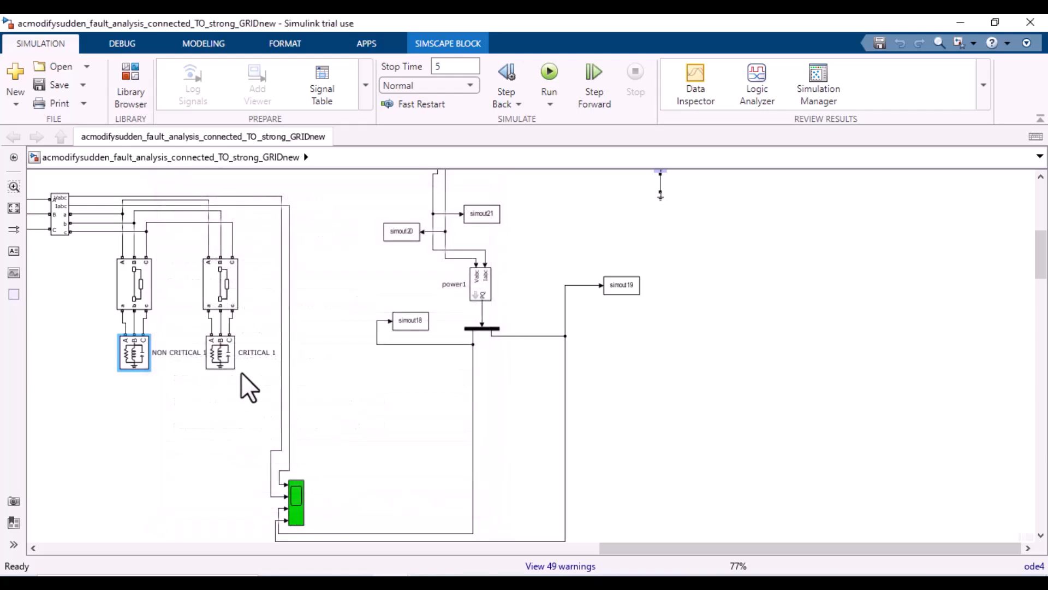
double_click(217, 348)
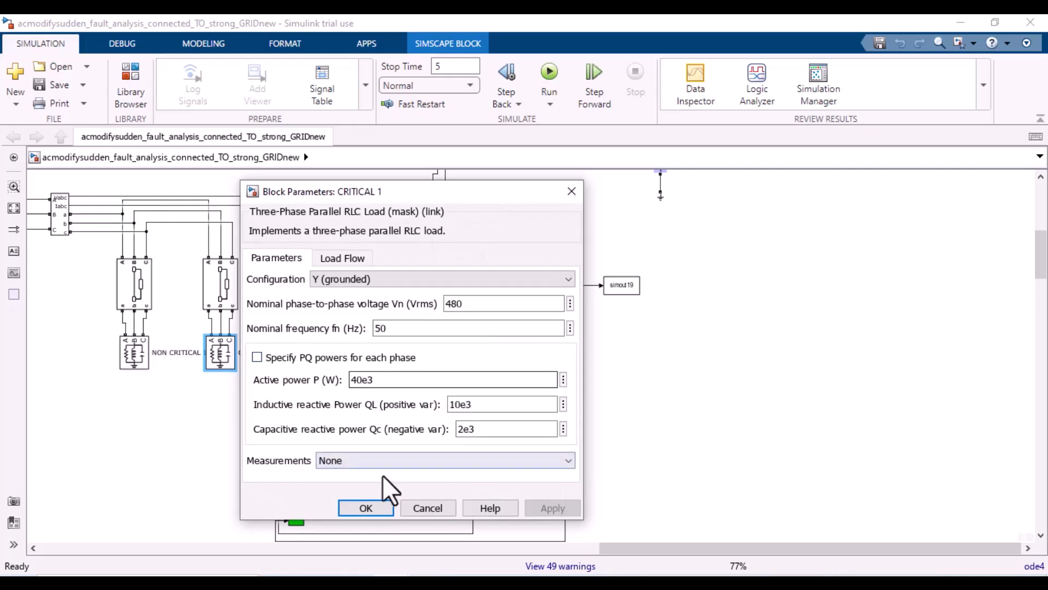
left_click(371, 505)
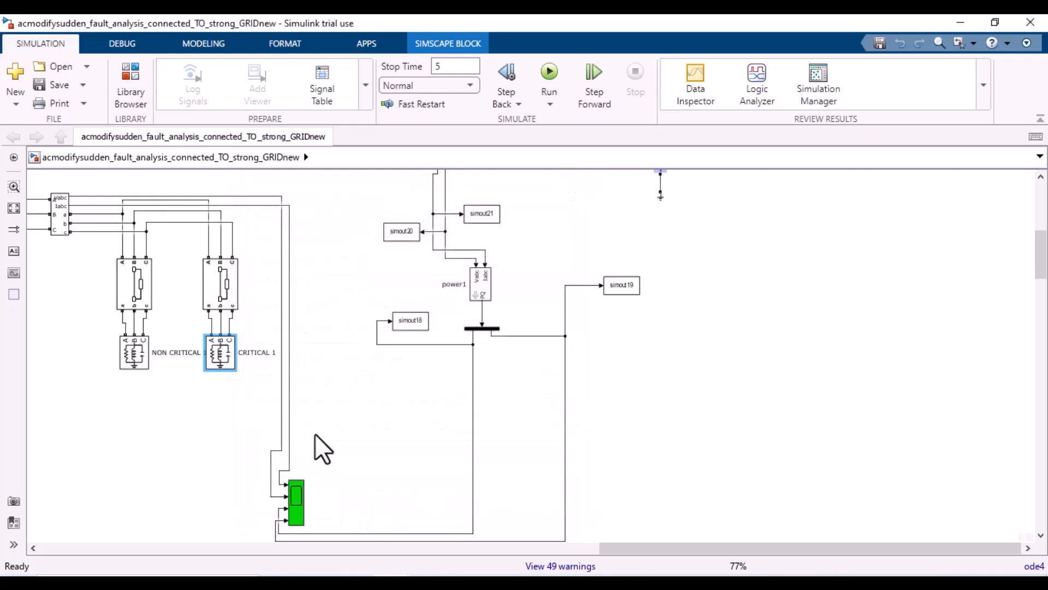
Step: Check the battery's type, nominal voltage, rated capacity, initial state of charge and response time in the uppermost feeder
left_click_drag(627, 547, 163, 556)
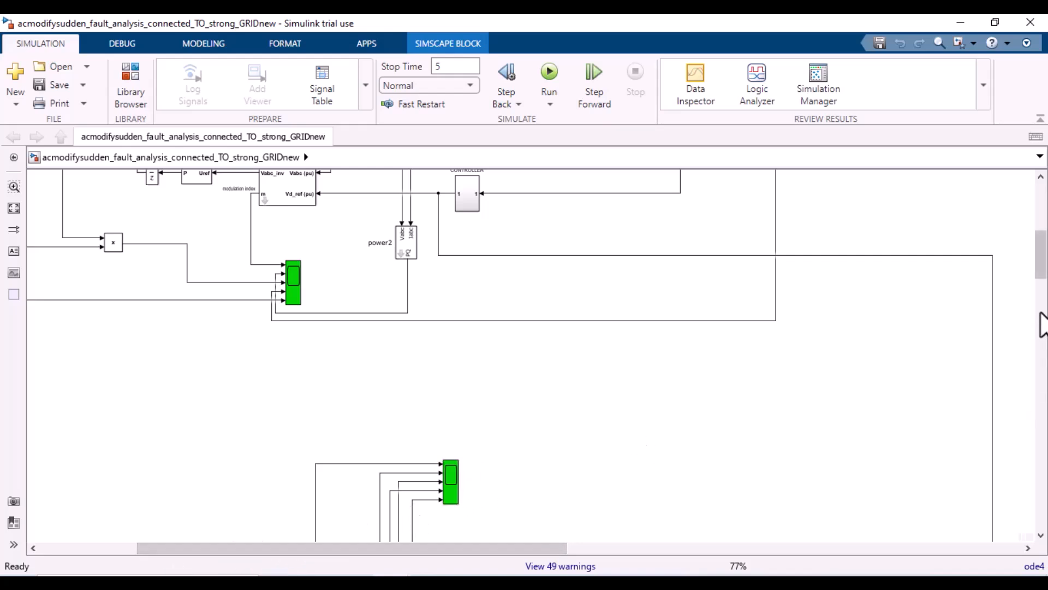
left_click_drag(1041, 262, 1041, 214)
left_click(523, 358)
left_click_drag(280, 543, 124, 547)
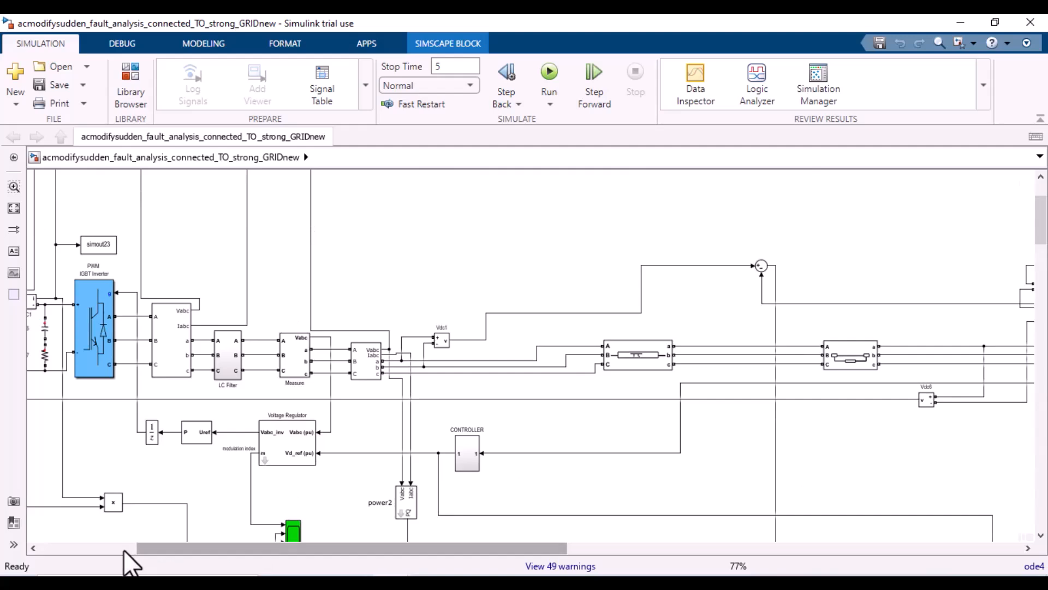
double_click(109, 343)
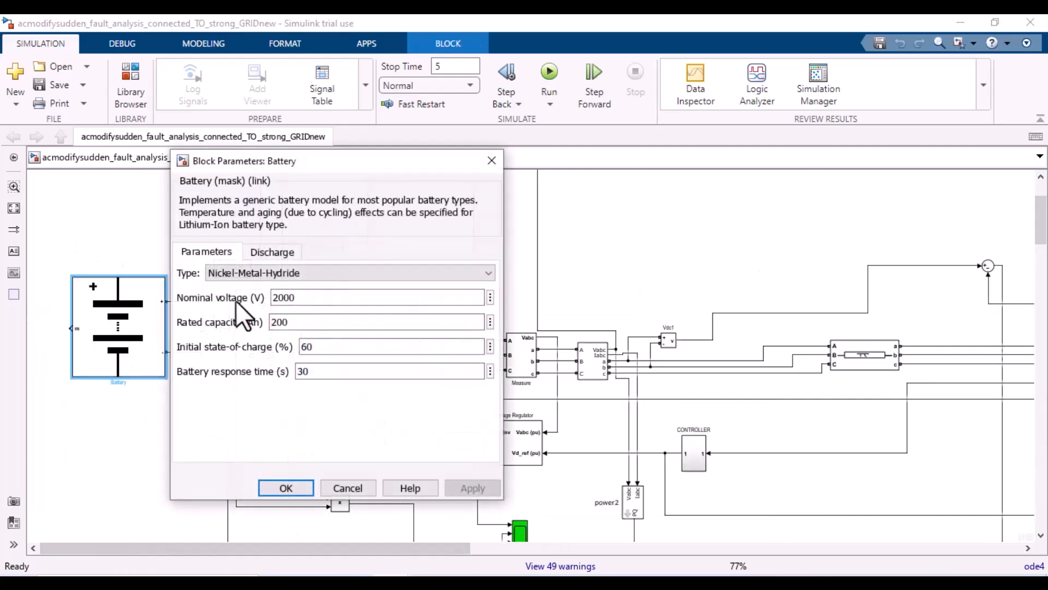
double_click(304, 299)
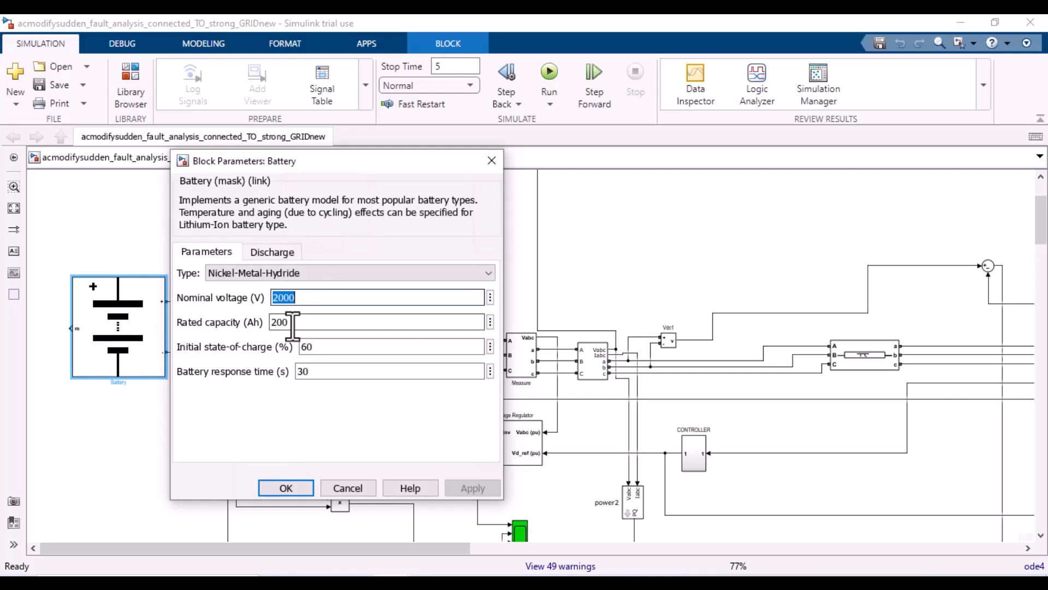
left_click(295, 487)
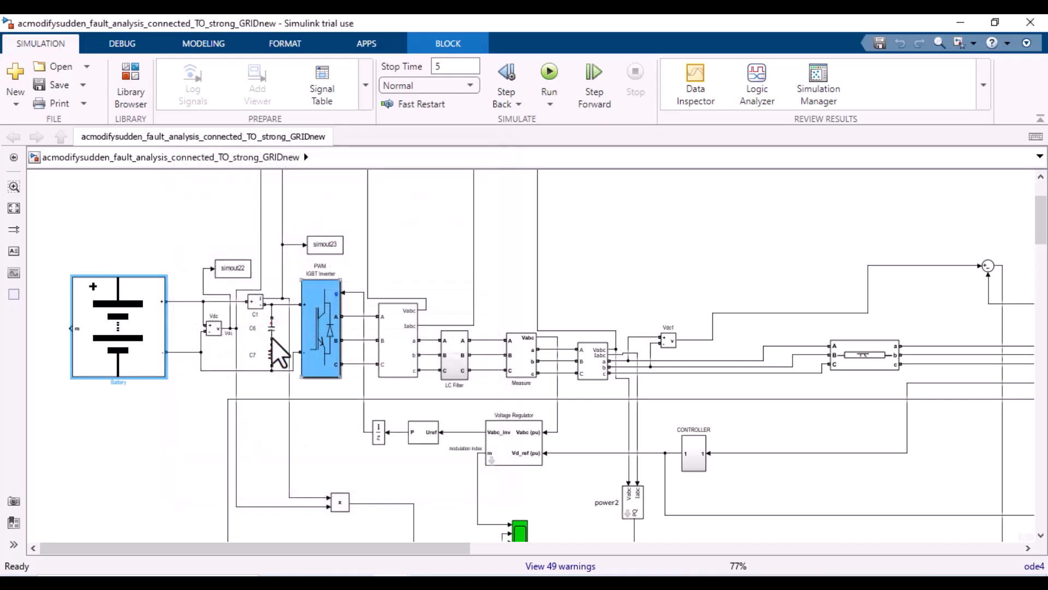
Step: Check the bridge arms, snubber values, power electronic device and forward voltages of the PWM IGBT inverter fed by the battery
double_click(317, 318)
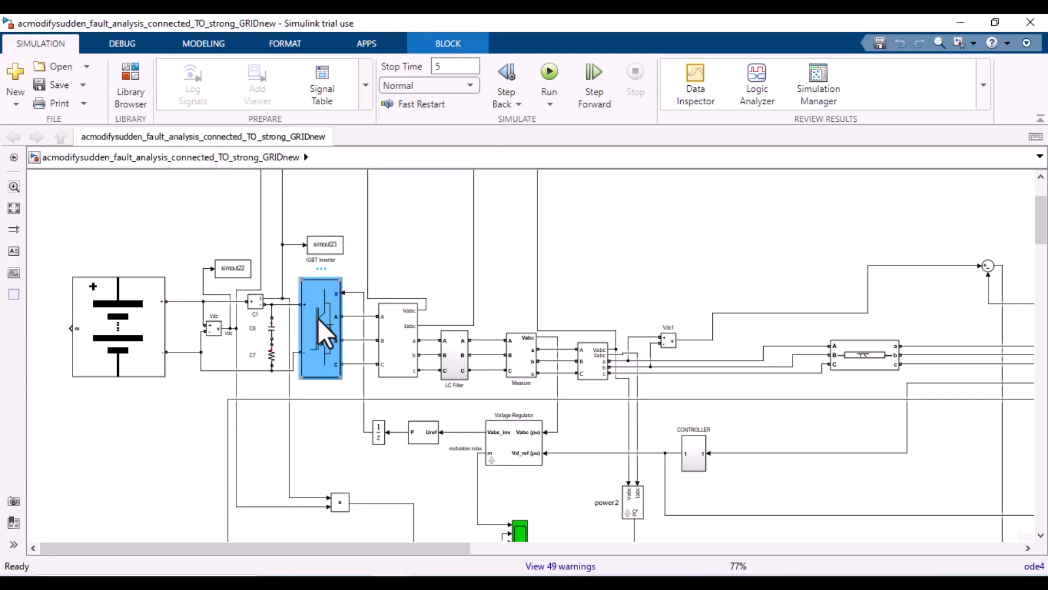
left_click_drag(516, 137, 550, 133)
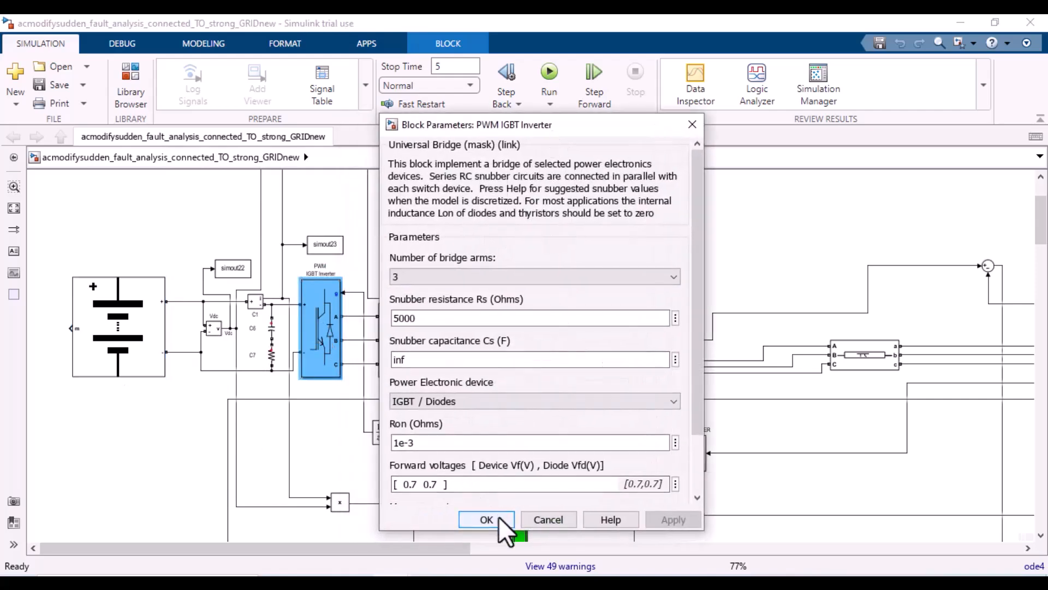
left_click(499, 517)
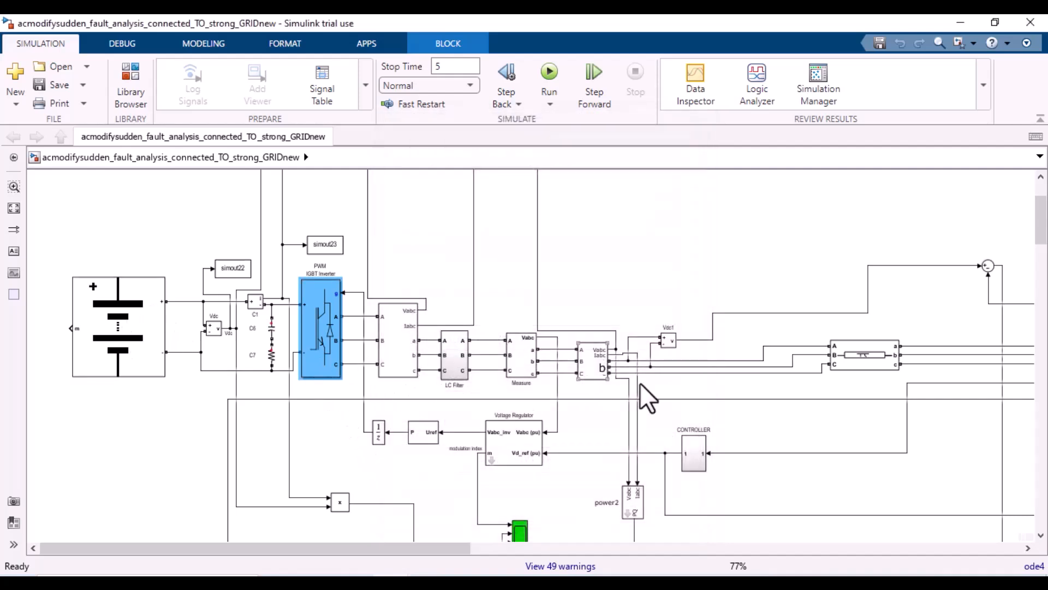
Step: Examine the delay, switch and NOT logic chains inside the CONTROLLER subsystem that feeds the Voltage Regulator
left_click(686, 449)
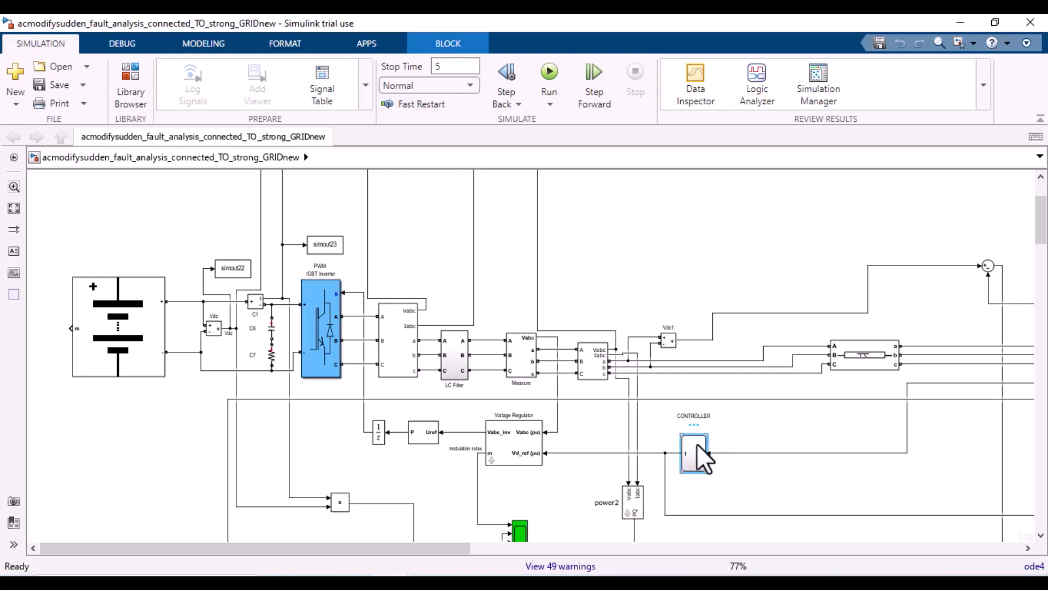
double_click(698, 445)
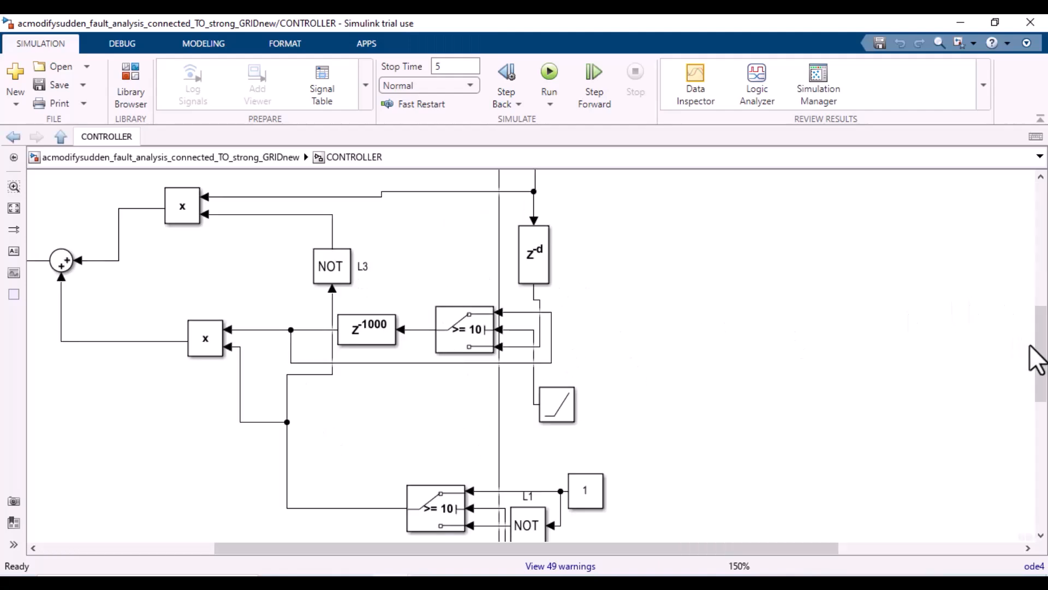
left_click_drag(1040, 362, 1040, 231)
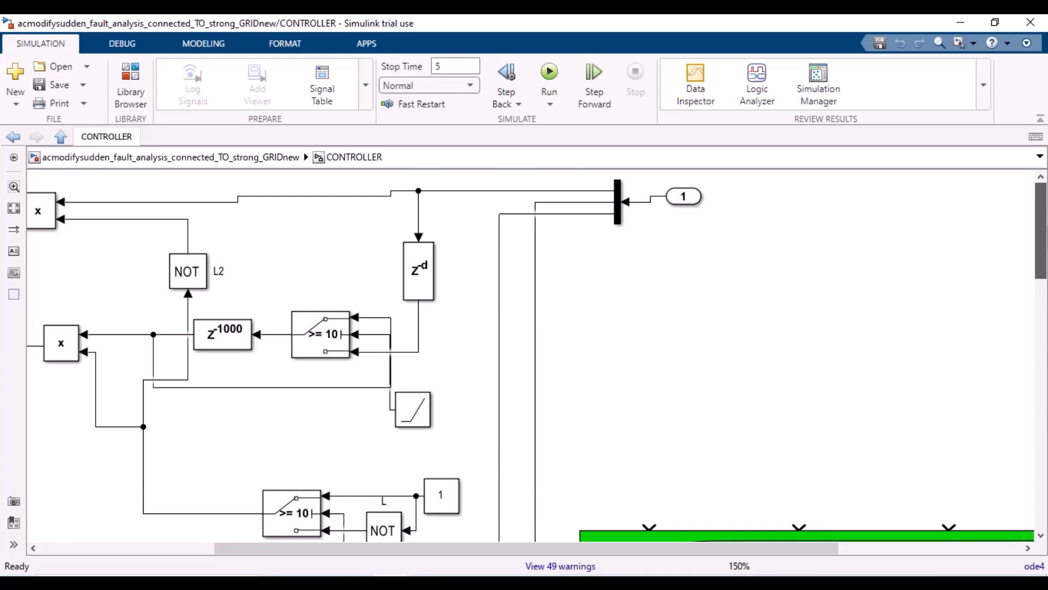
left_click(12, 137)
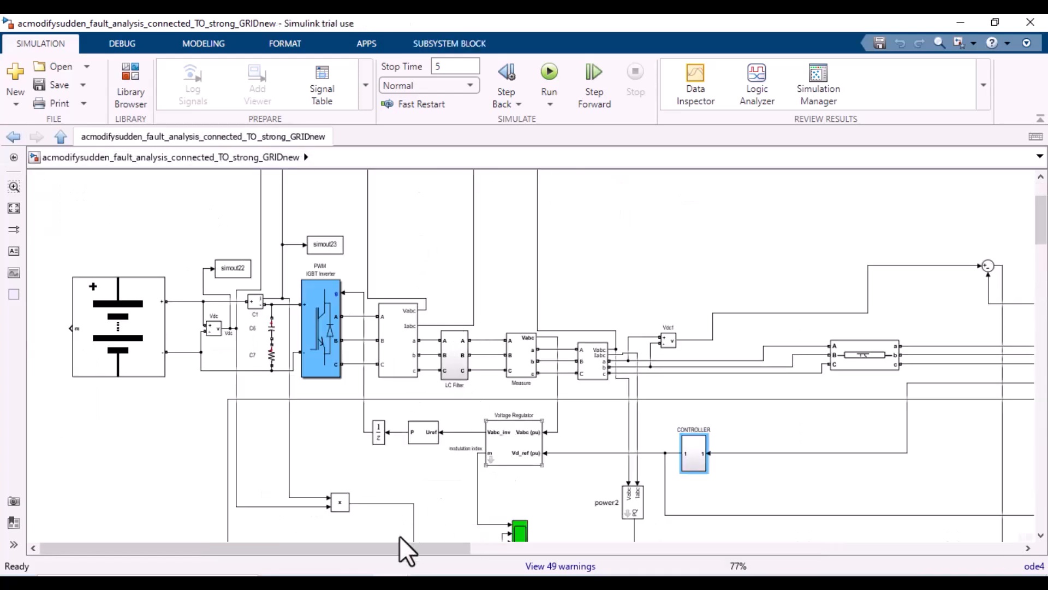
left_click(681, 467)
double_click(683, 465)
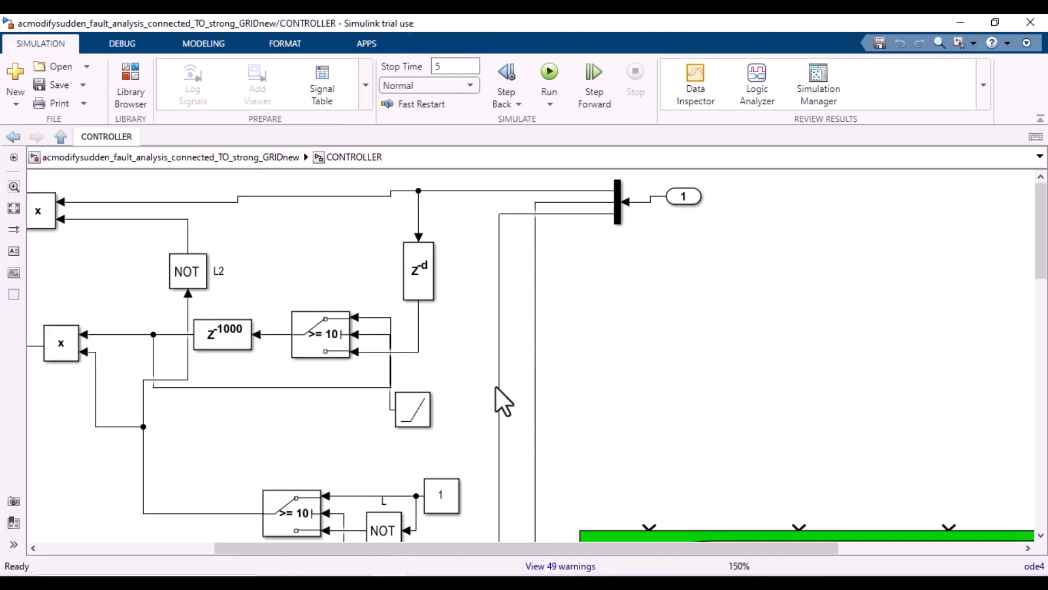
left_click_drag(1043, 256, 1038, 371)
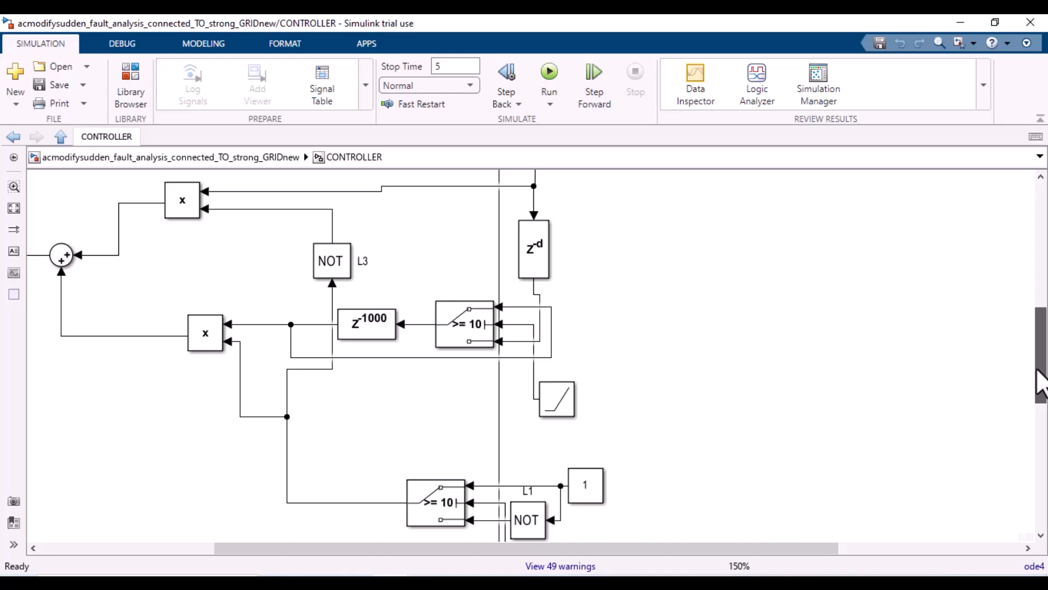
left_click_drag(1040, 385, 1041, 273)
left_click(224, 345)
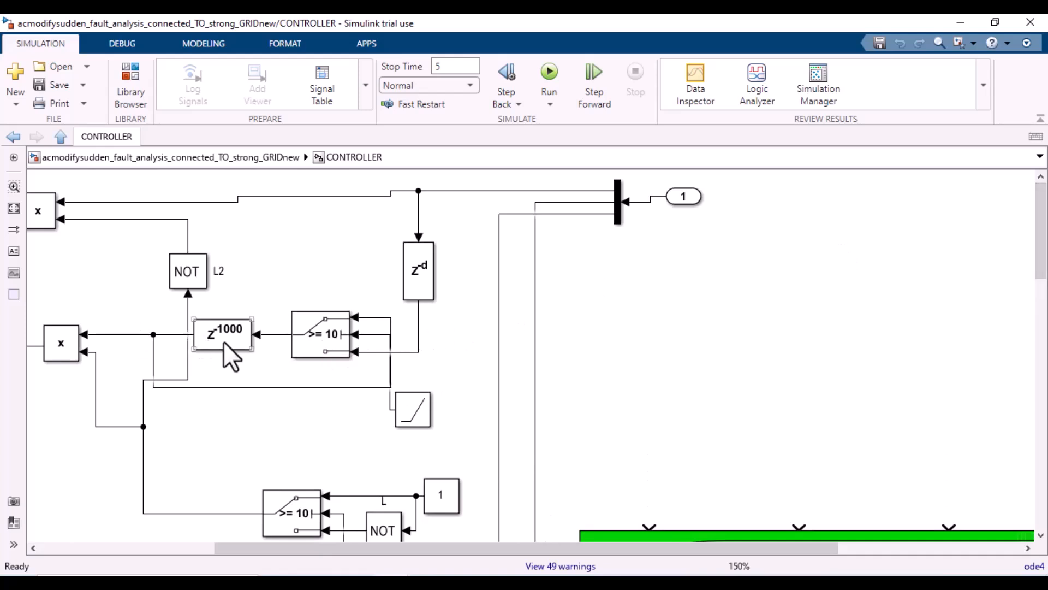
Step: Trace the L2 NOT gate and the 1000-sample delay to their product blocks, and return to the top-level model
left_click(192, 262)
left_click(80, 342)
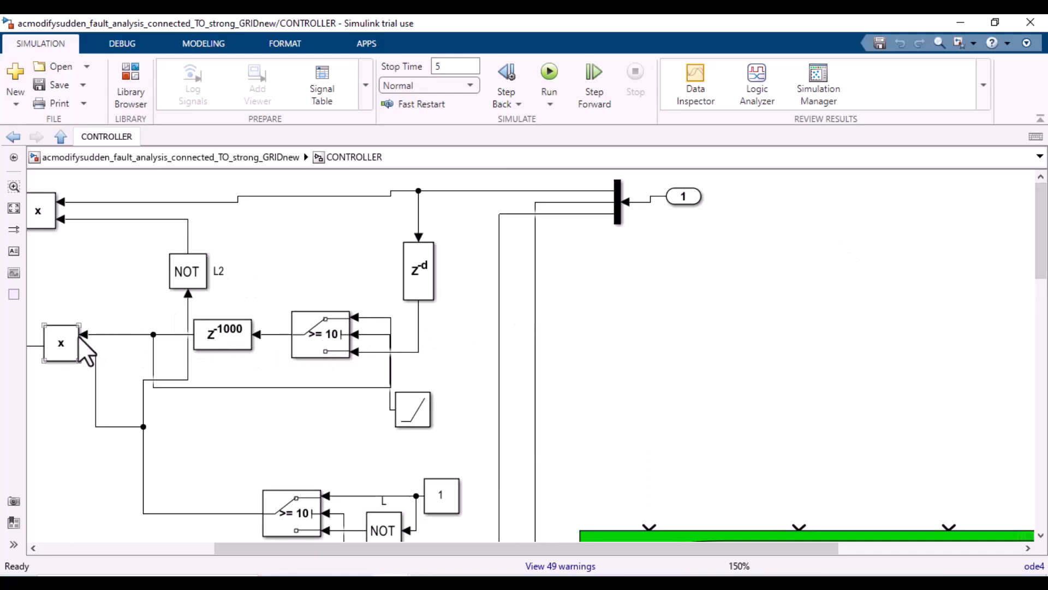
key("Escape")
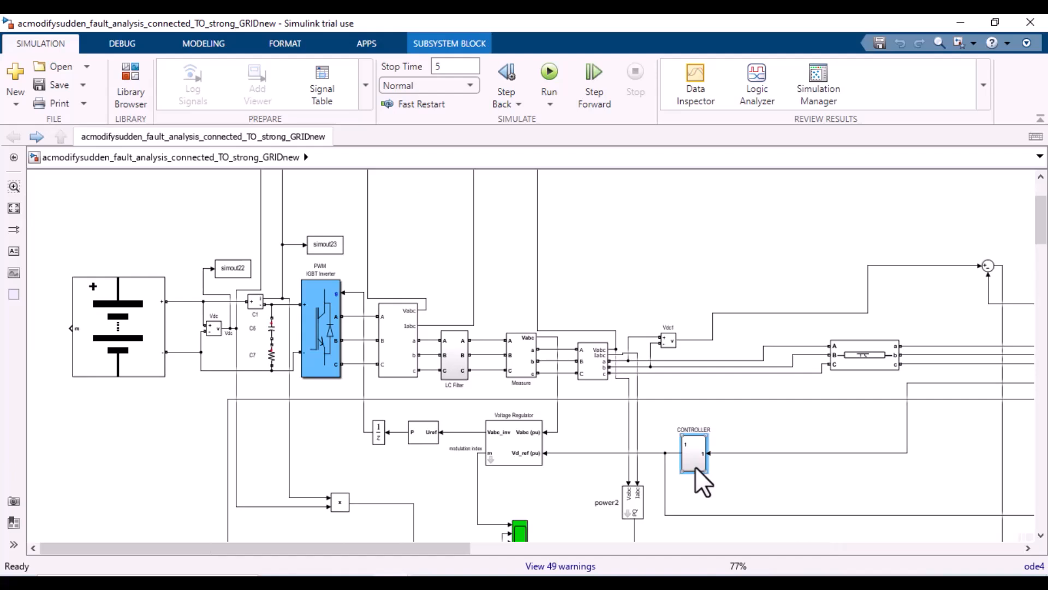
Step: Check the proportional gain, integral gain and sample time of the Voltage Regulator
double_click(521, 444)
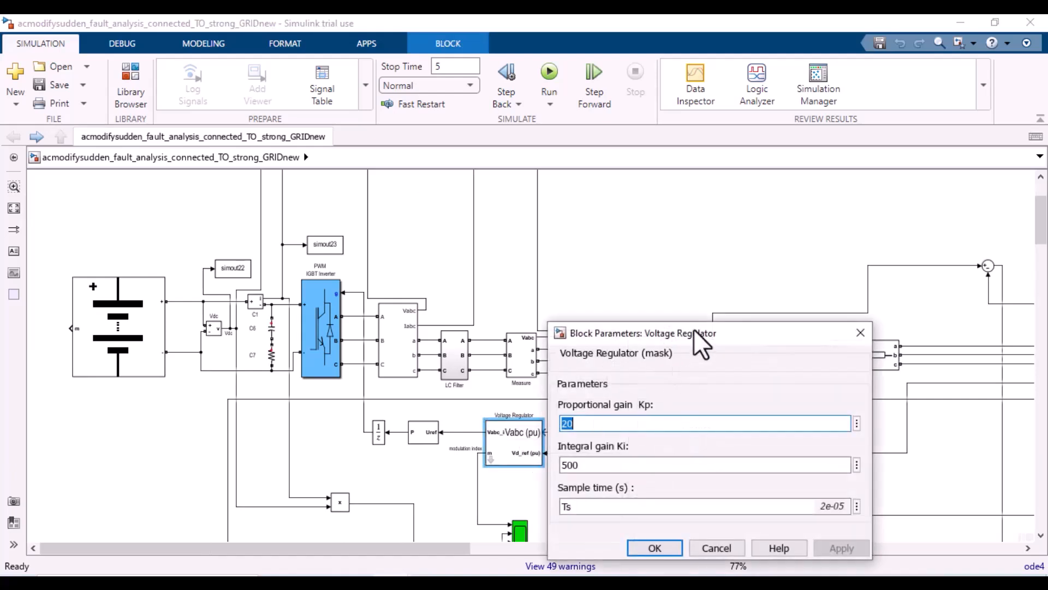
left_click_drag(695, 333, 623, 157)
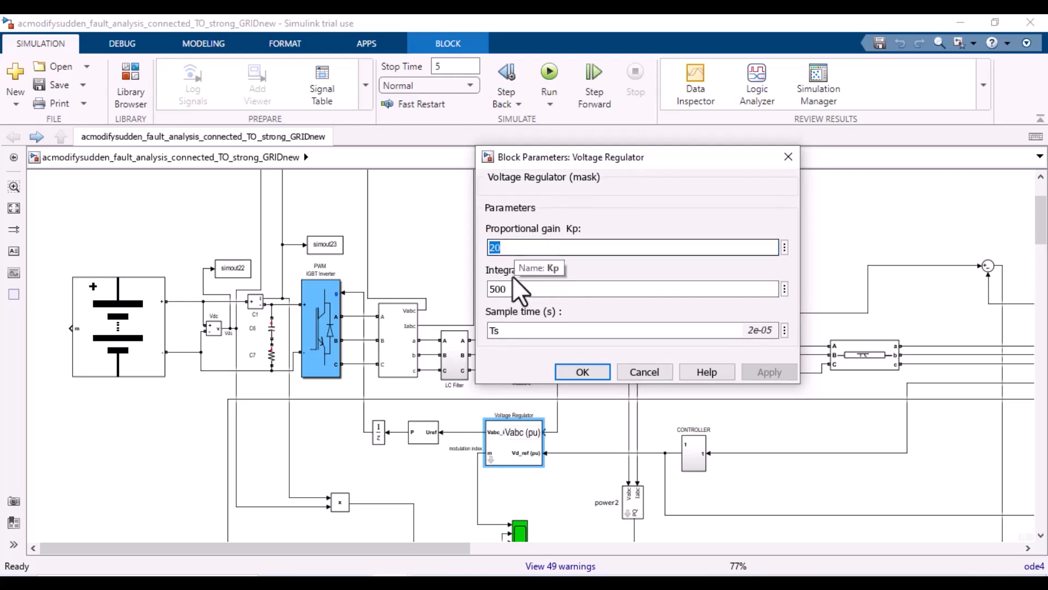
left_click(569, 373)
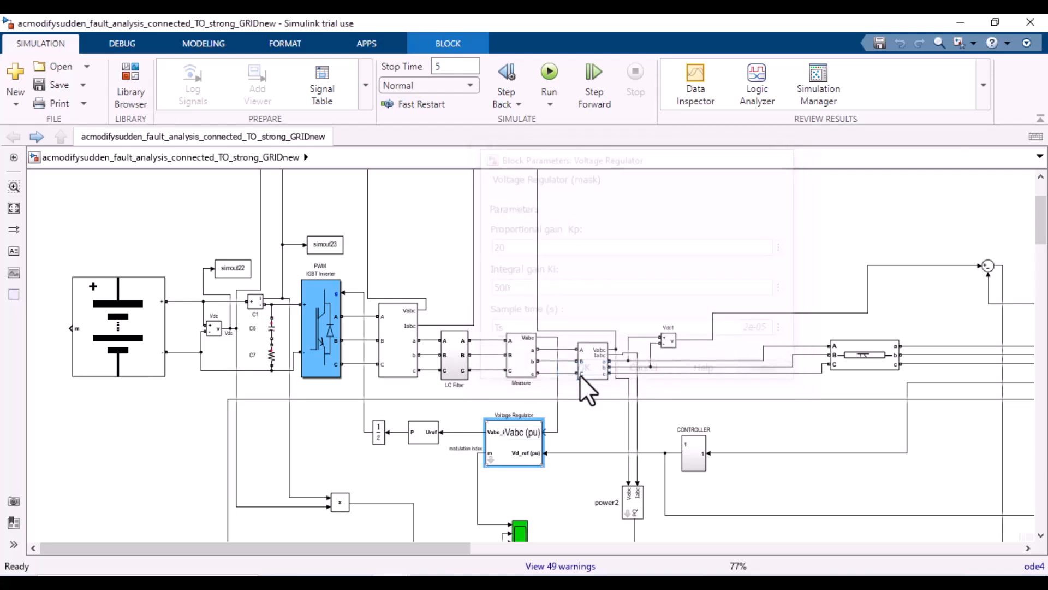
Step: Check the generator type, carrier frequency, initial phase and sampling technique of the PWM Generator (2-Level) block
double_click(418, 432)
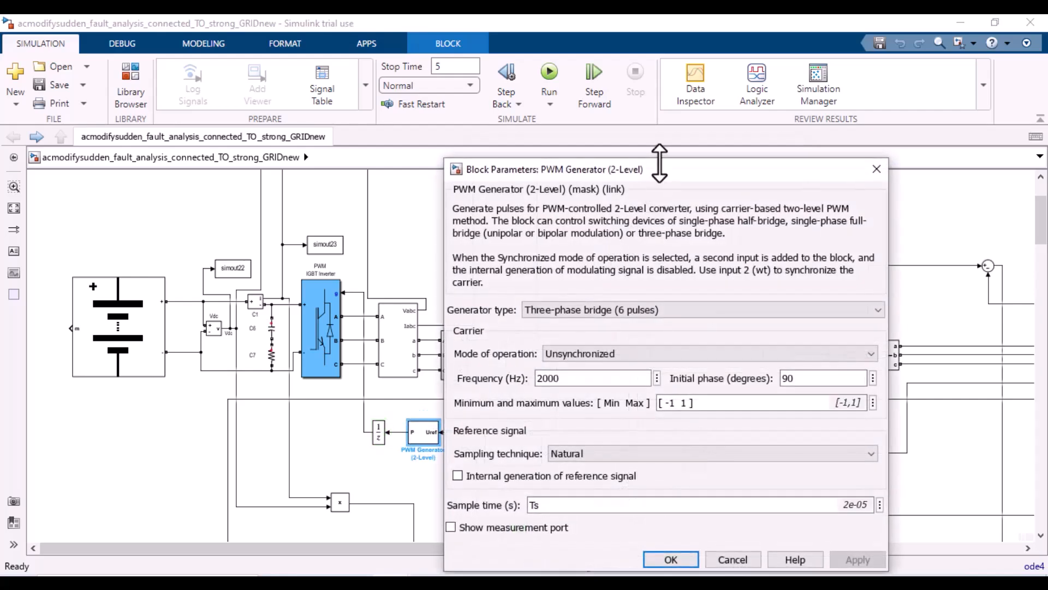
left_click_drag(654, 172, 626, 98)
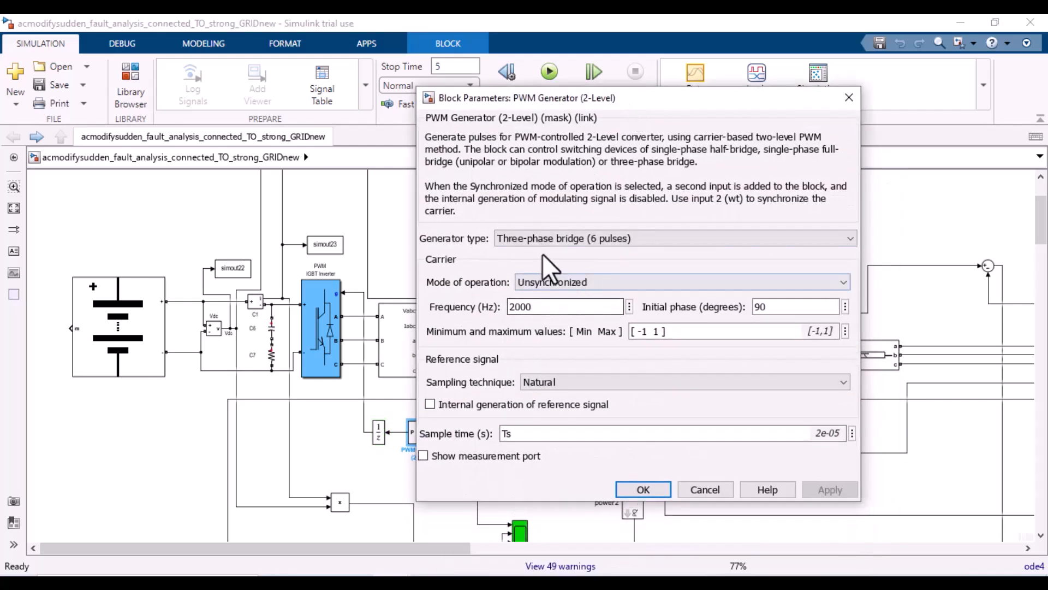
left_click(658, 492)
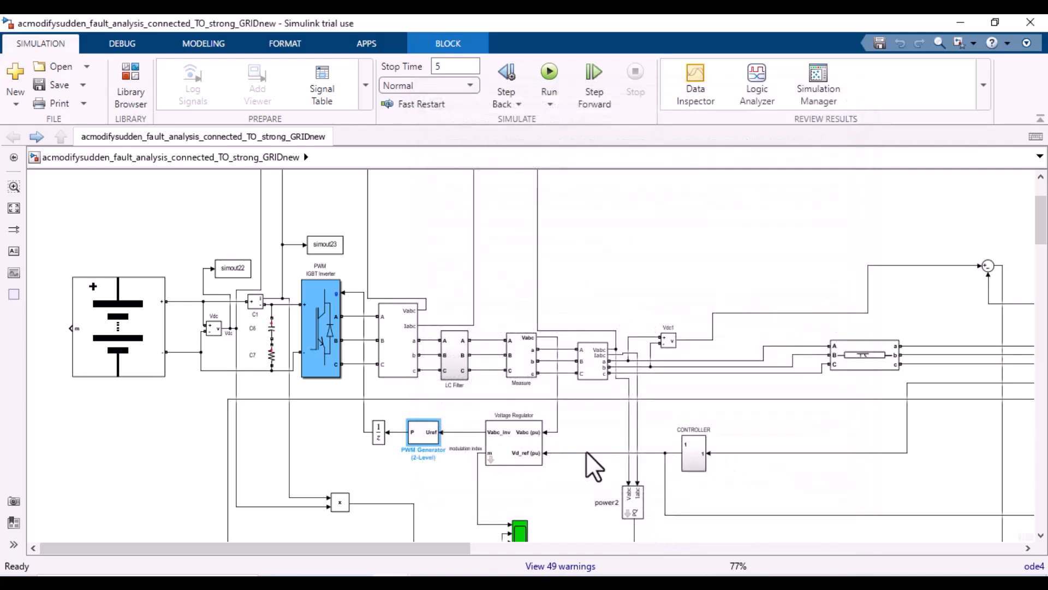
Step: Trace the Vd_ref and measured Vabc signals through the Voltage Regulator and PWM Generator to the PWM IGBT inverter
left_click(529, 453)
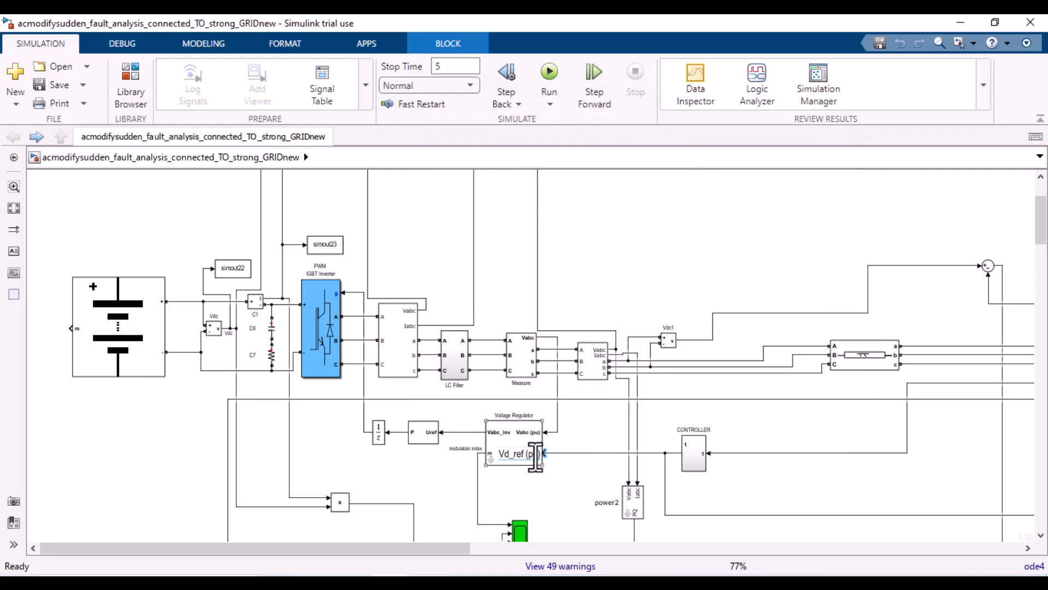
left_click(566, 458)
left_click(615, 453)
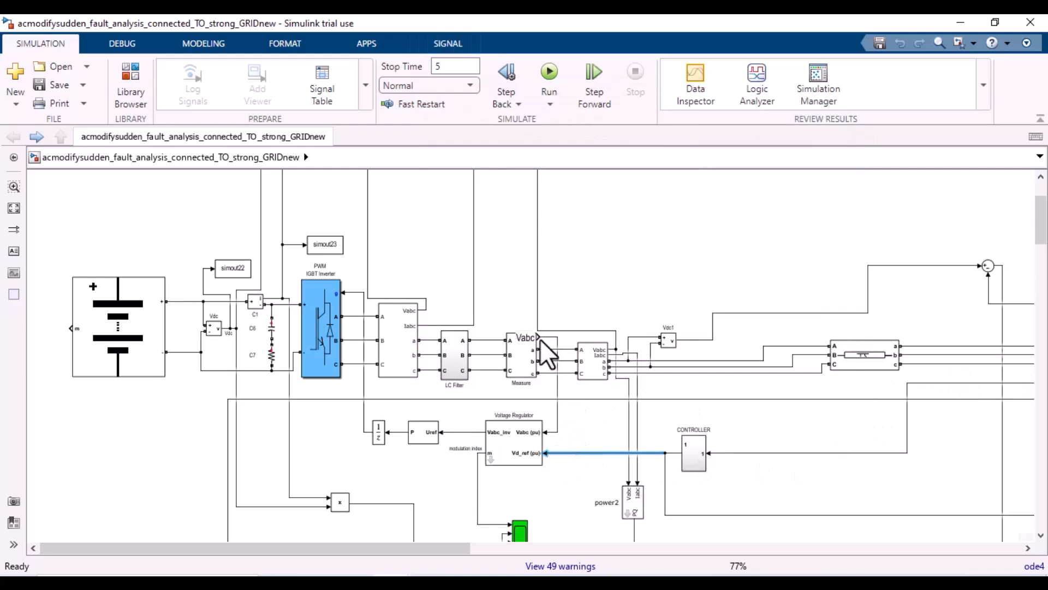
left_click(557, 427)
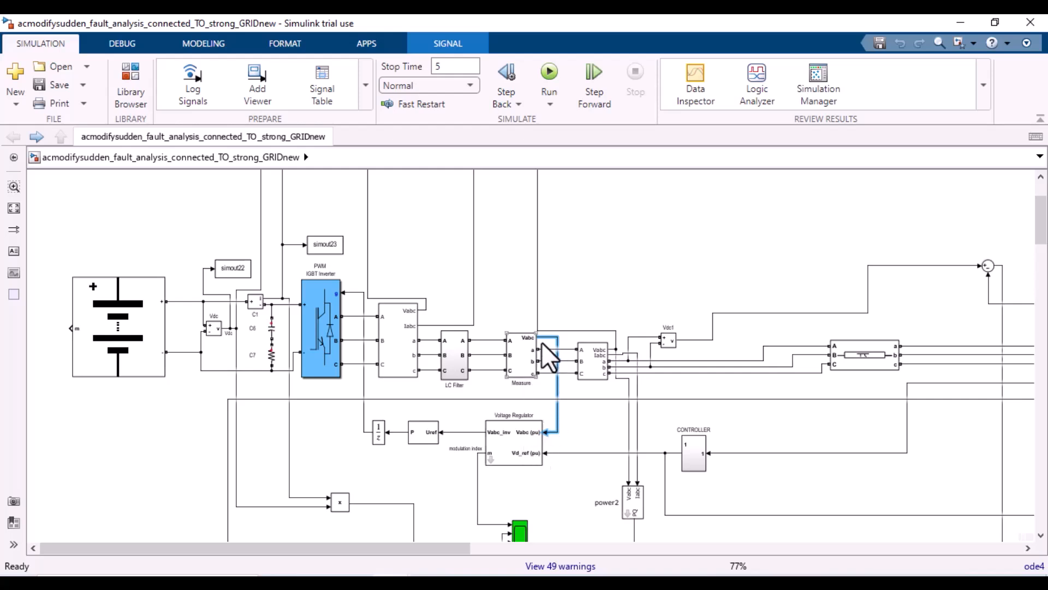
left_click(591, 453)
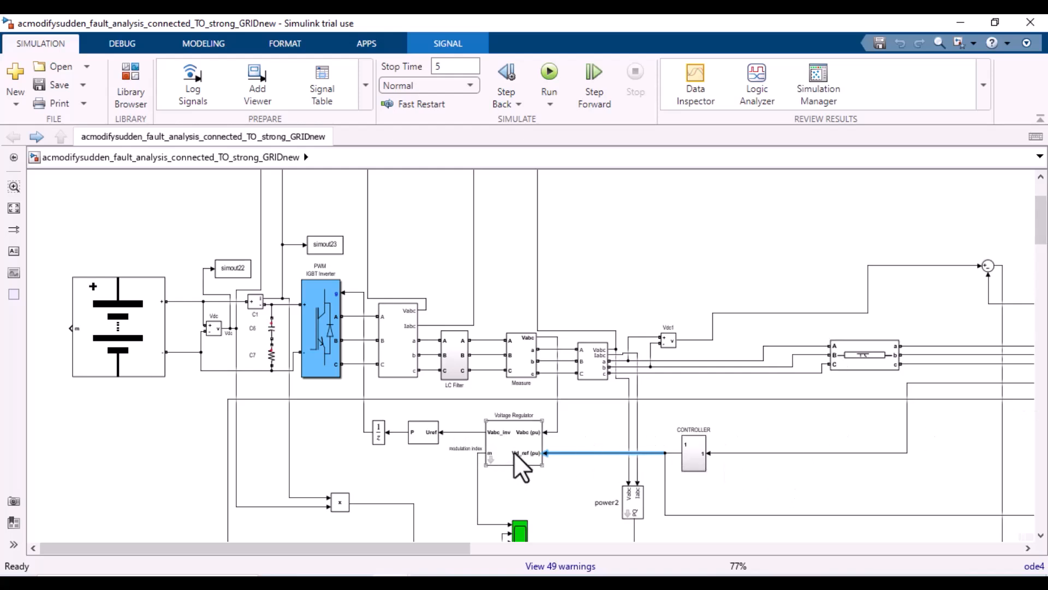
left_click(421, 439)
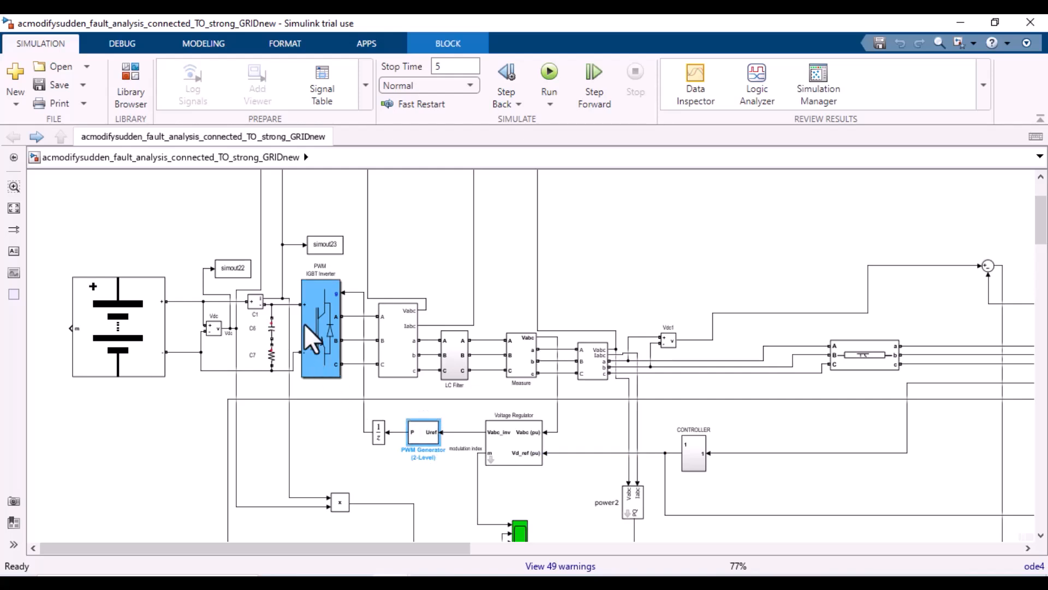
left_click(327, 312)
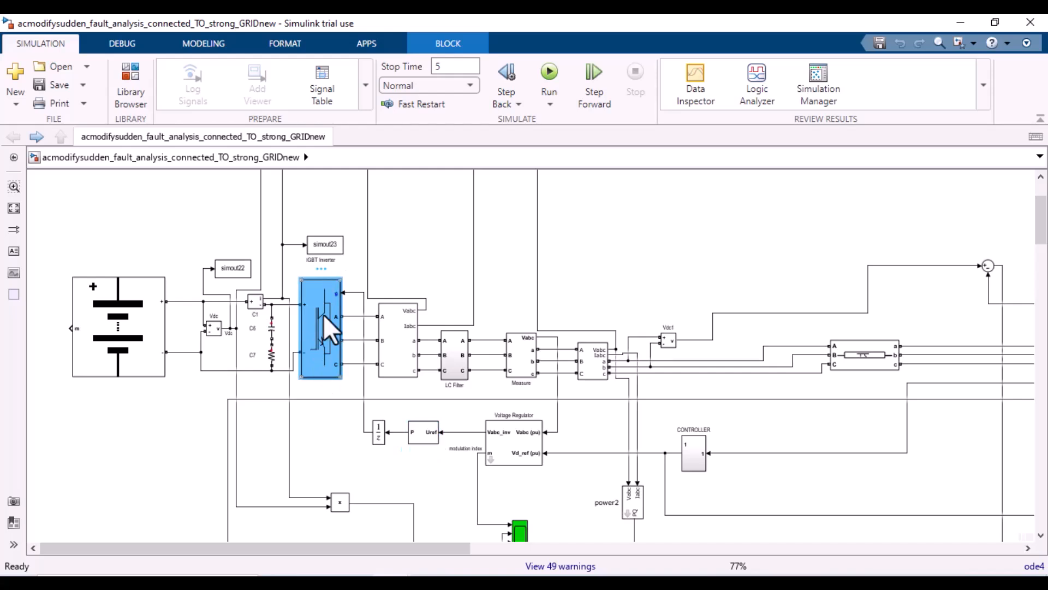
left_click(307, 449)
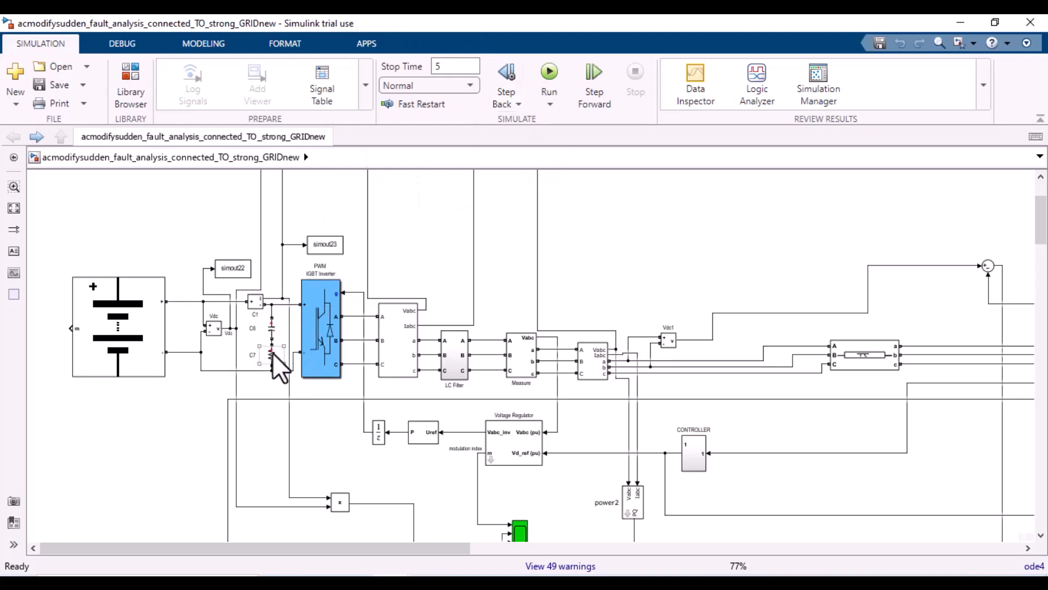
Step: Check the branch type and resistance of the C7 branch between the battery and the inverter
left_click(433, 582)
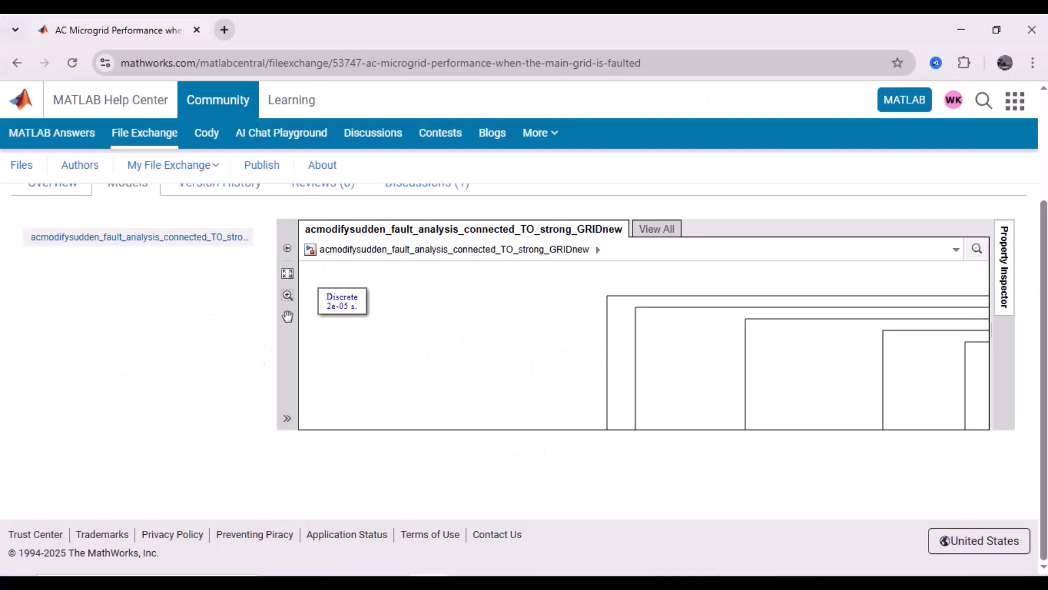
left_click(392, 582)
double_click(273, 352)
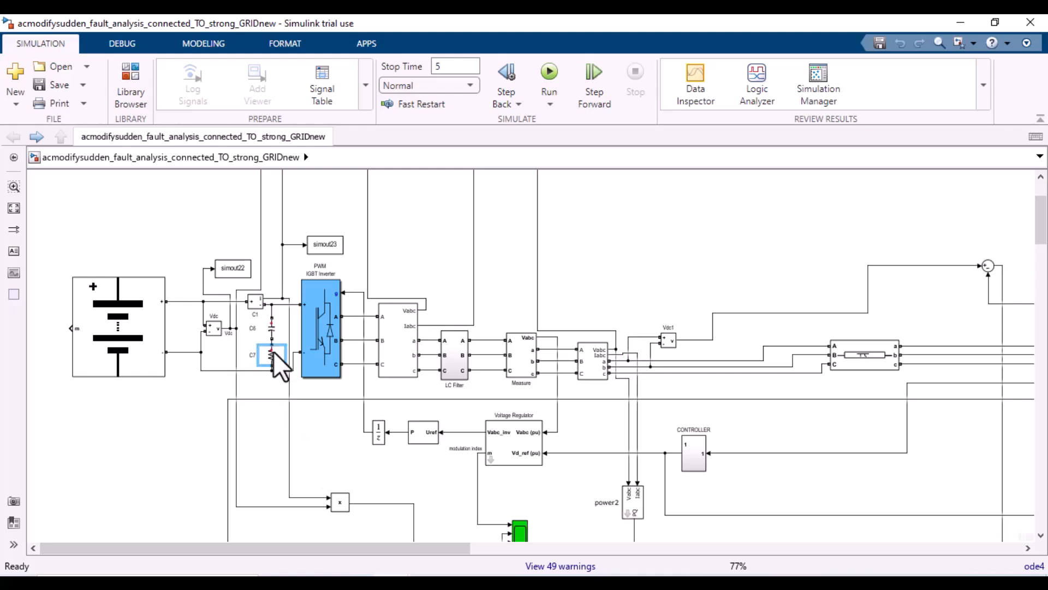
left_click_drag(395, 212, 459, 138)
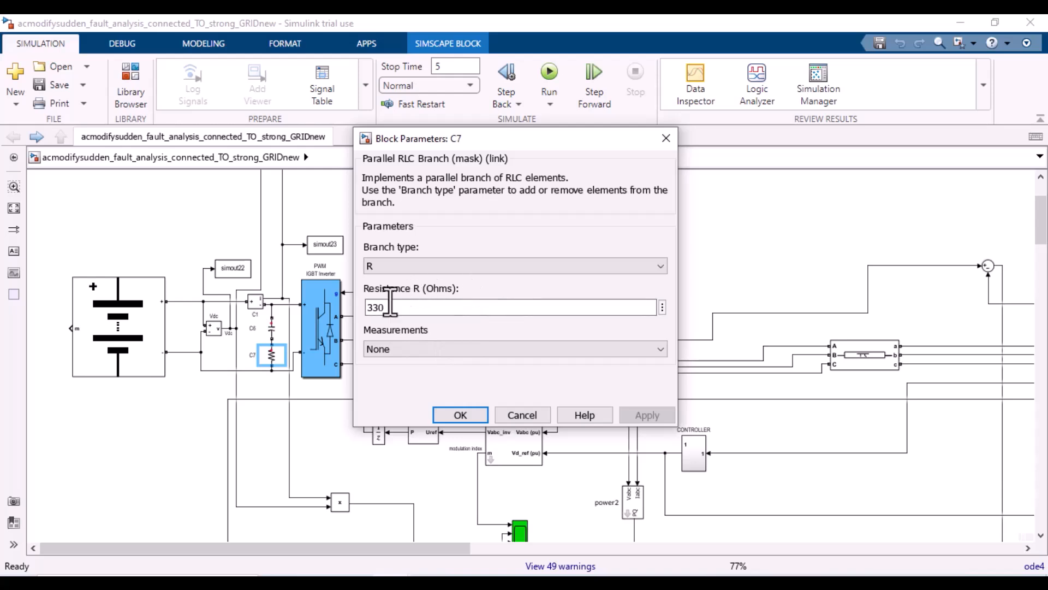
left_click(460, 414)
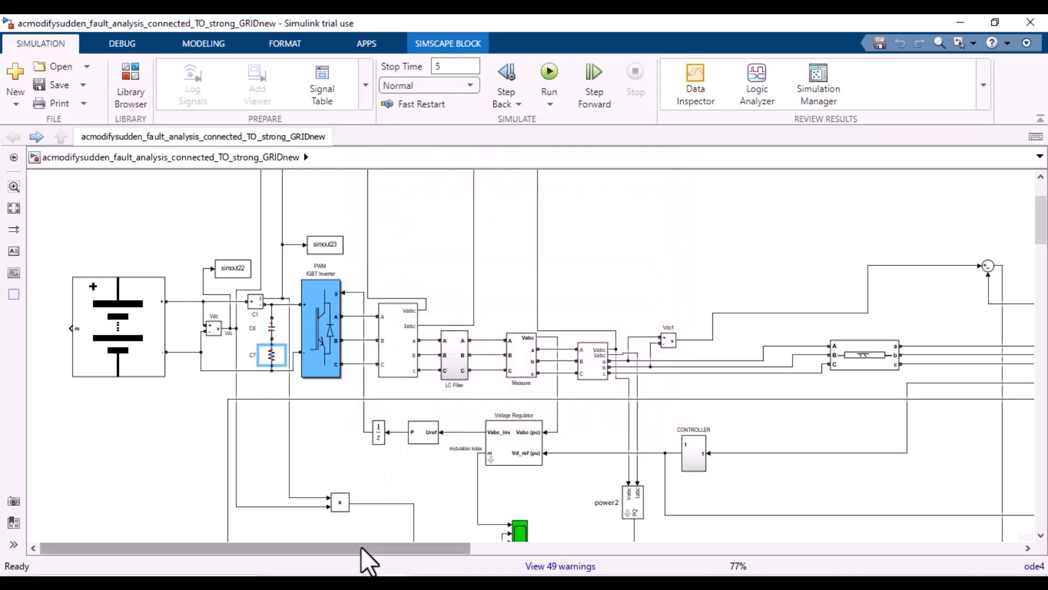
Step: Check the variable name, decimation, save format and sample time of the simout22 To Workspace block
mouse_move(362, 545)
left_mouse_down()
mouse_move(380, 549)
mouse_move(368, 552)
left_mouse_up()
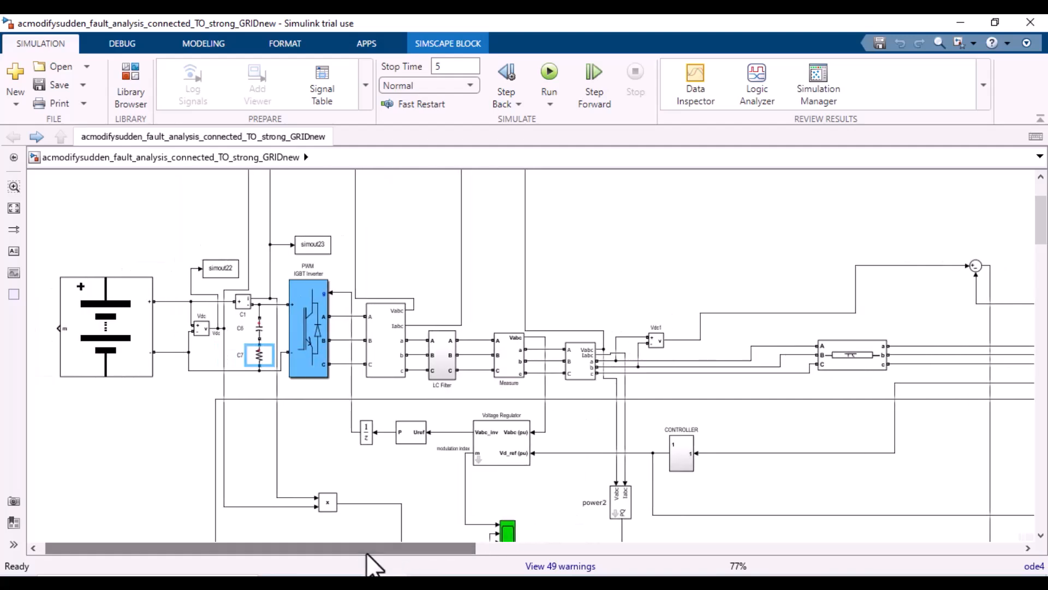
double_click(225, 273)
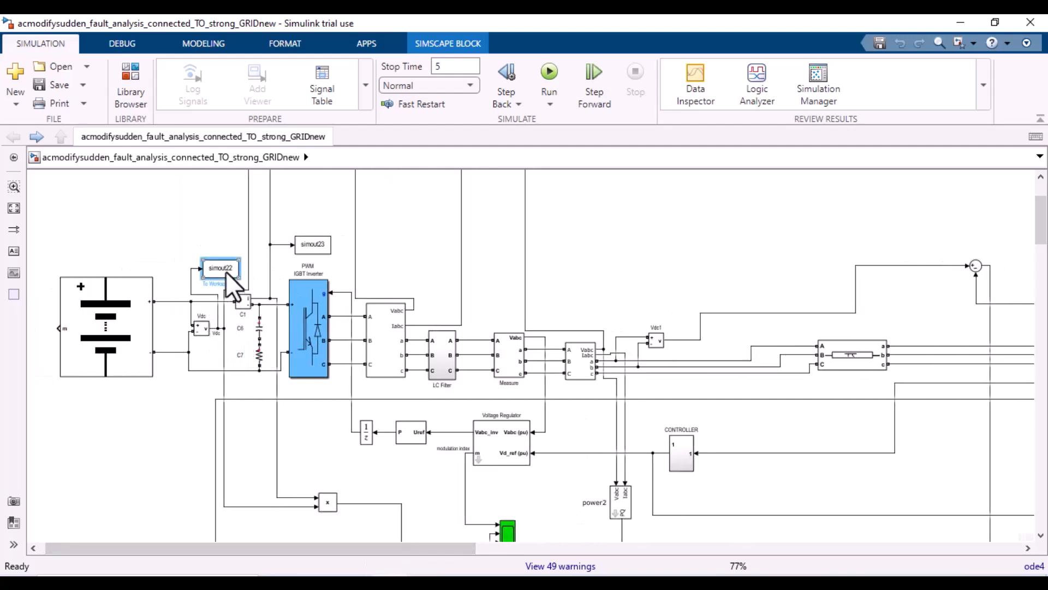
left_click_drag(435, 74, 663, 80)
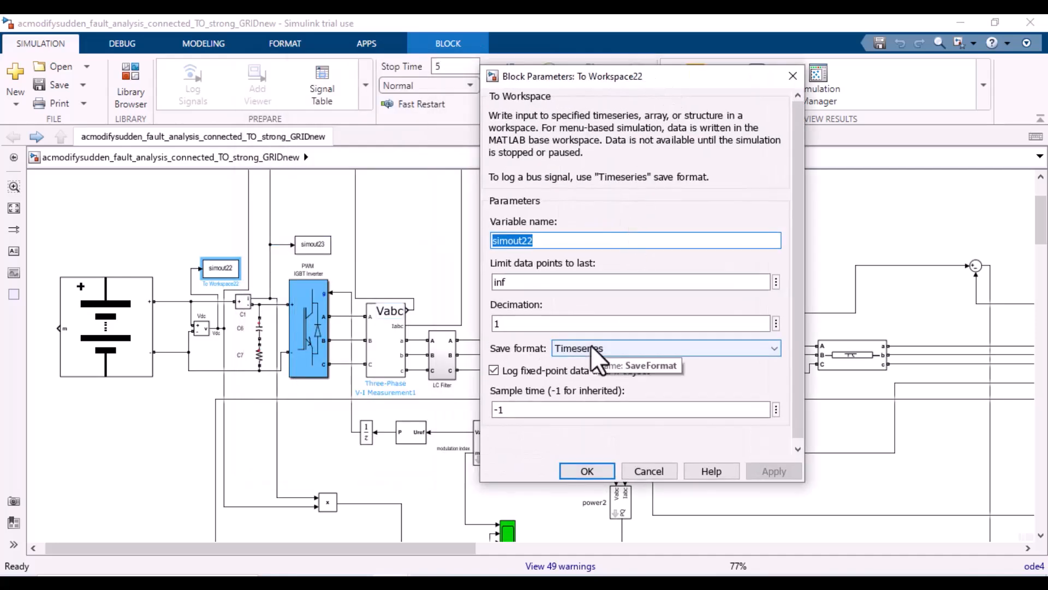
left_click(600, 469)
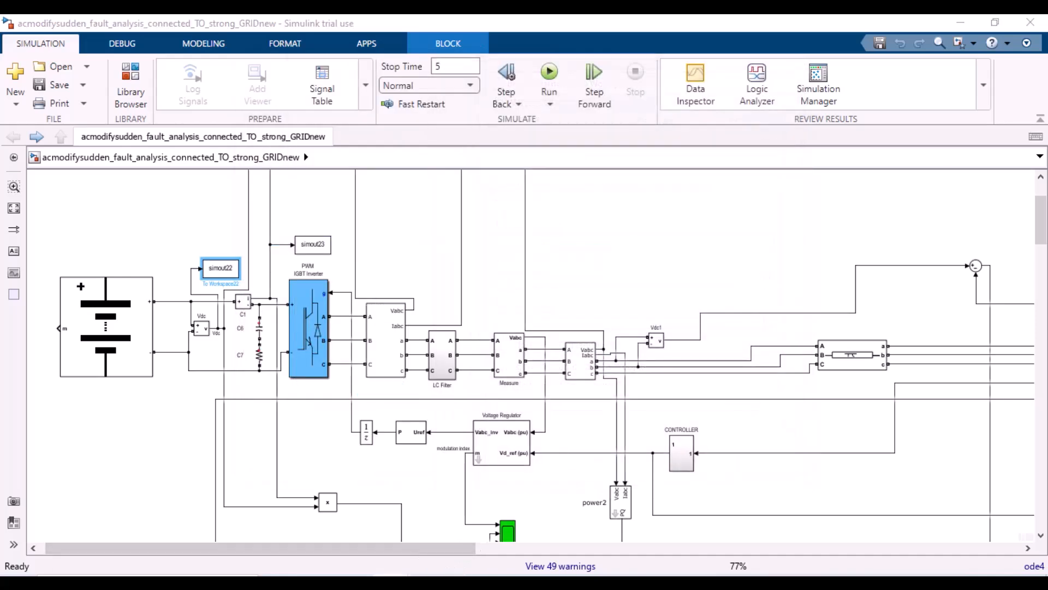
Step: Switch to the main MATLAB window and open the logged variable simout10 from the workspace
mouse_move(397, 582)
left_click(204, 546)
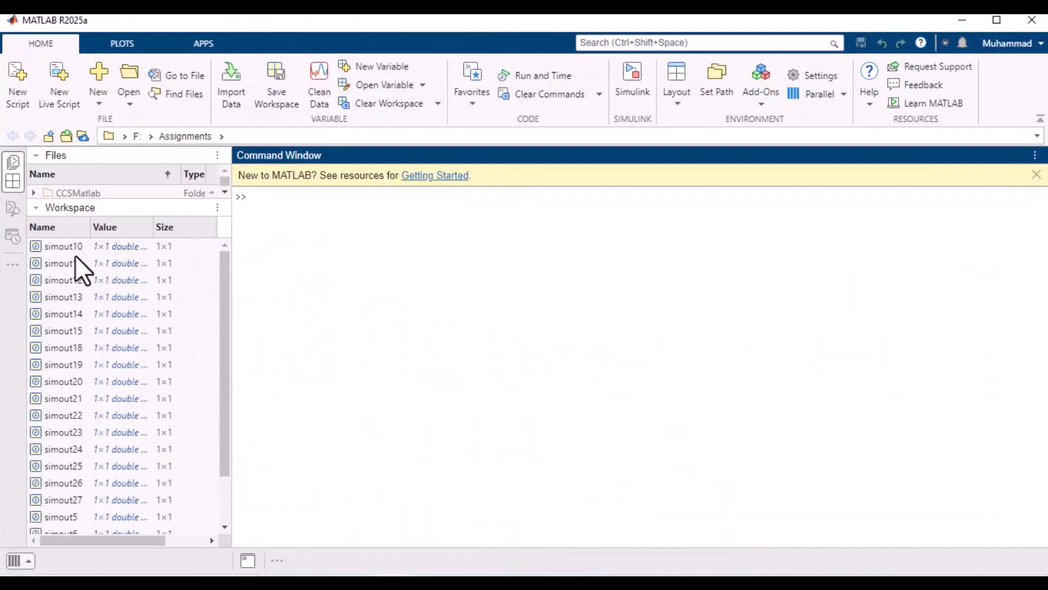
left_click(73, 247)
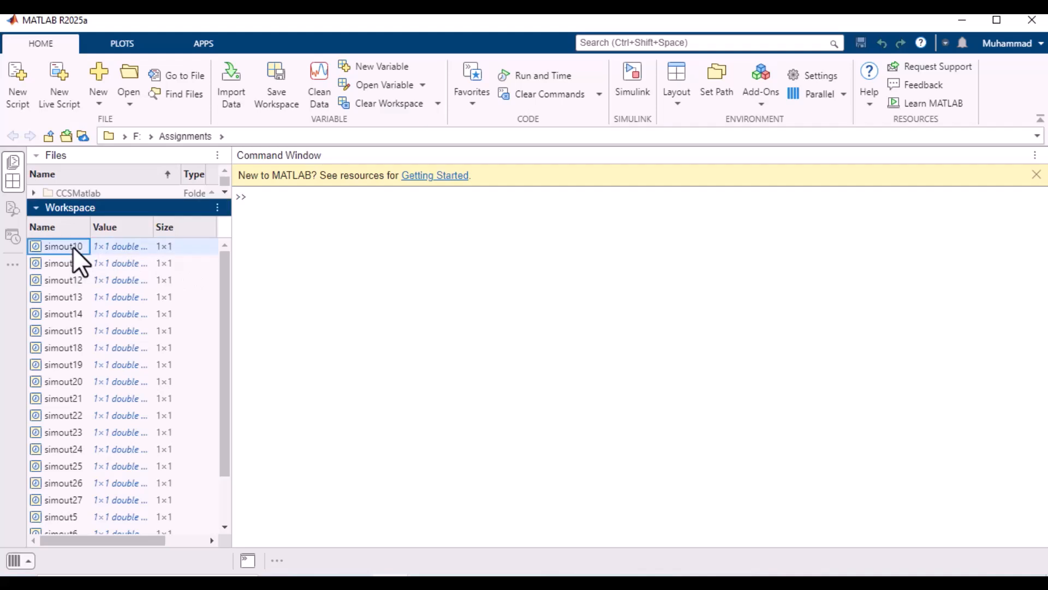
left_click(73, 247)
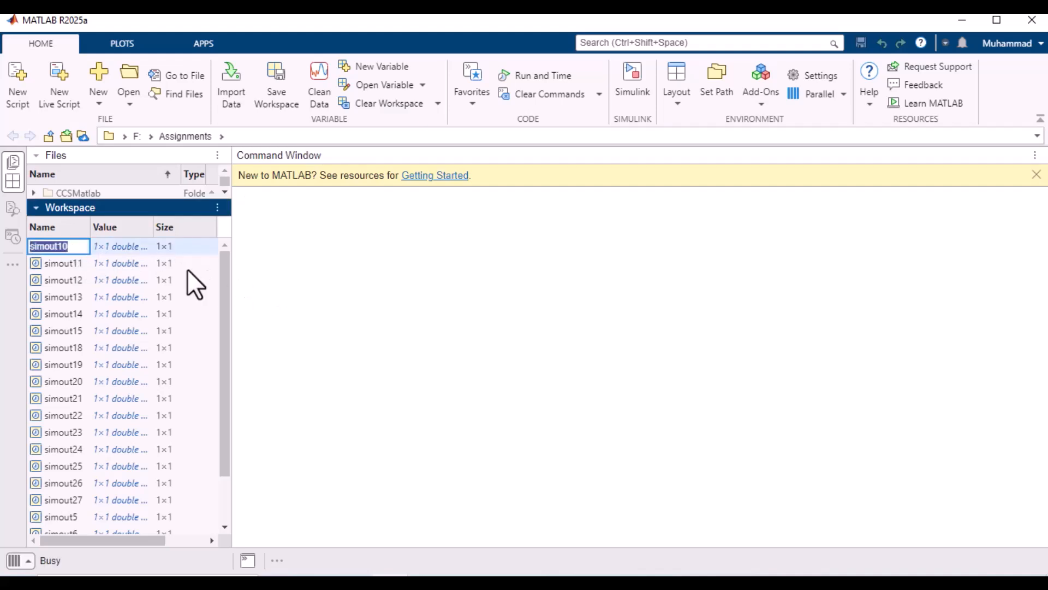
left_click(111, 251)
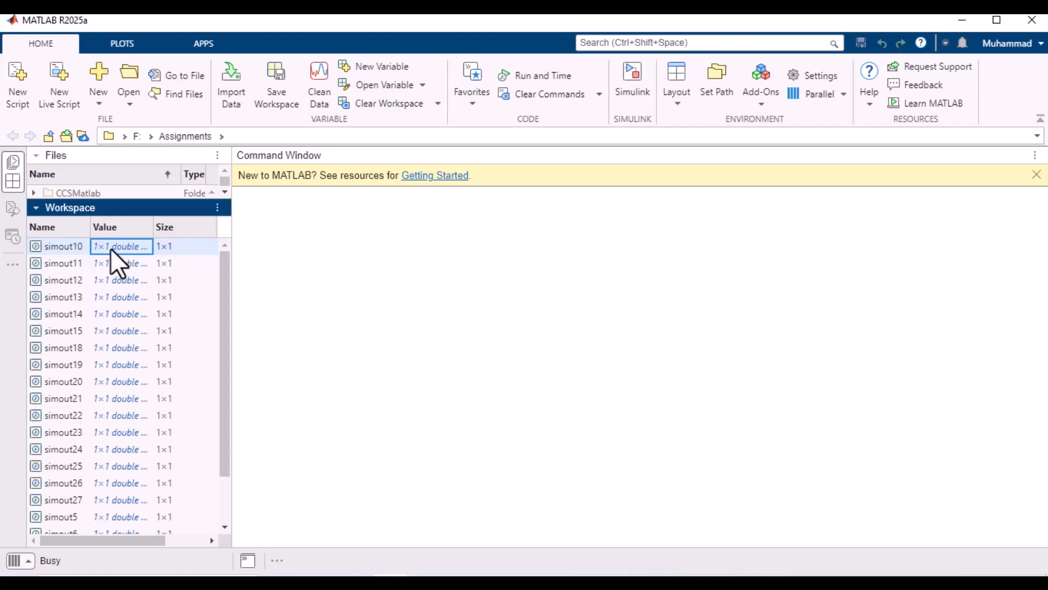
left_click(37, 249)
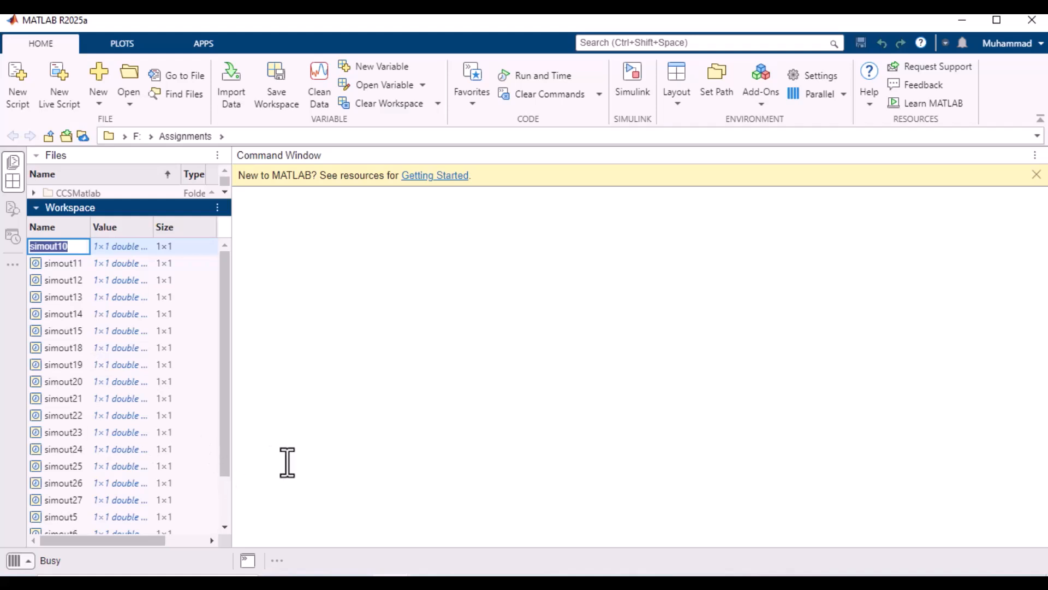
left_click(103, 246)
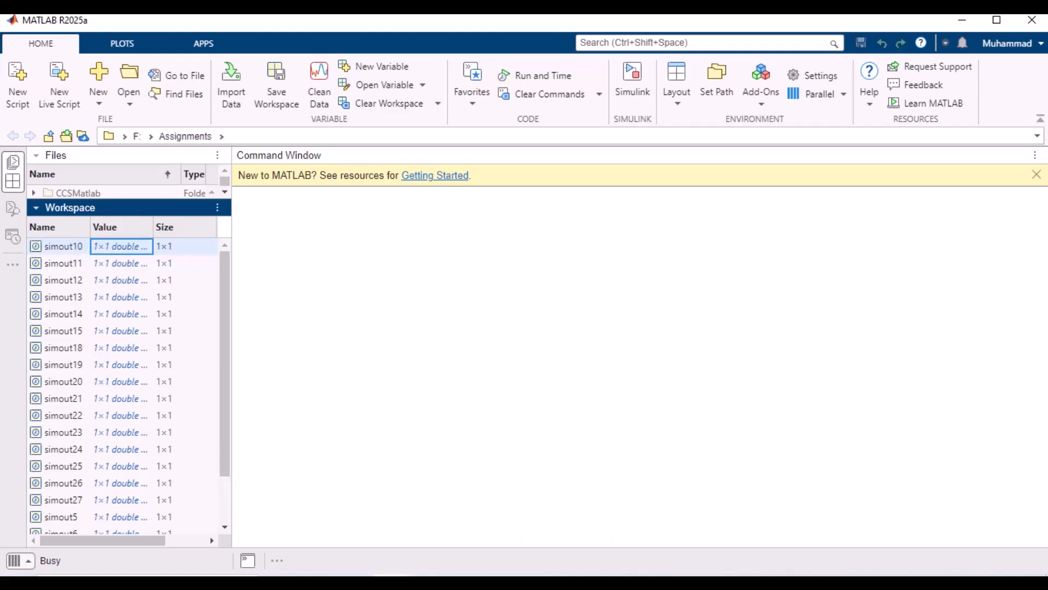
Step: Switch back to the Simulink model and look over the feeder supplying the NON CRITICAL 2 and CRITICAL 2 loads
left_click(392, 582)
left_click(367, 560)
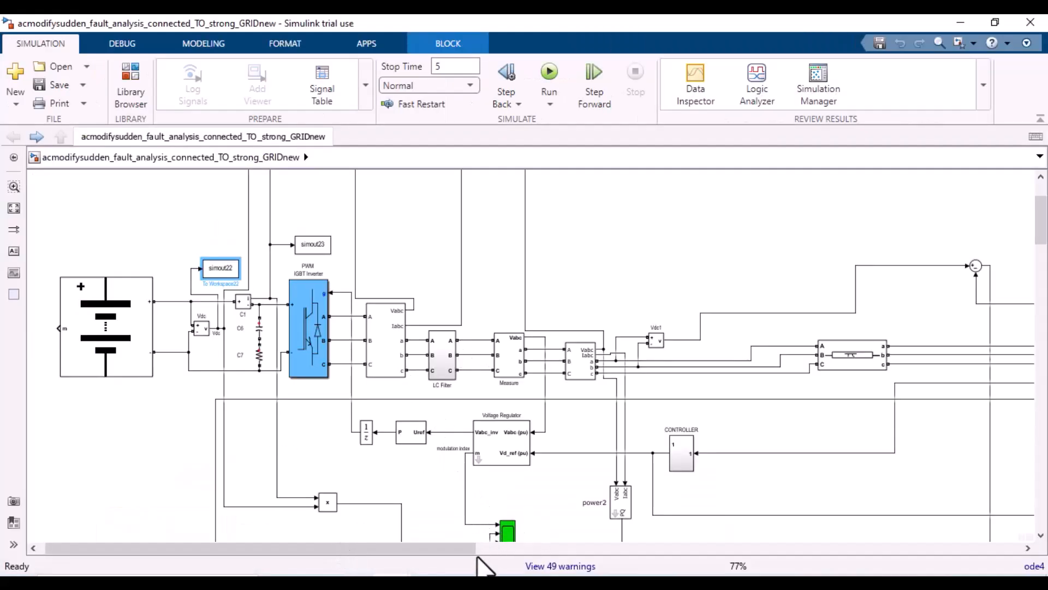
left_click_drag(454, 553, 707, 565)
left_click(1039, 304)
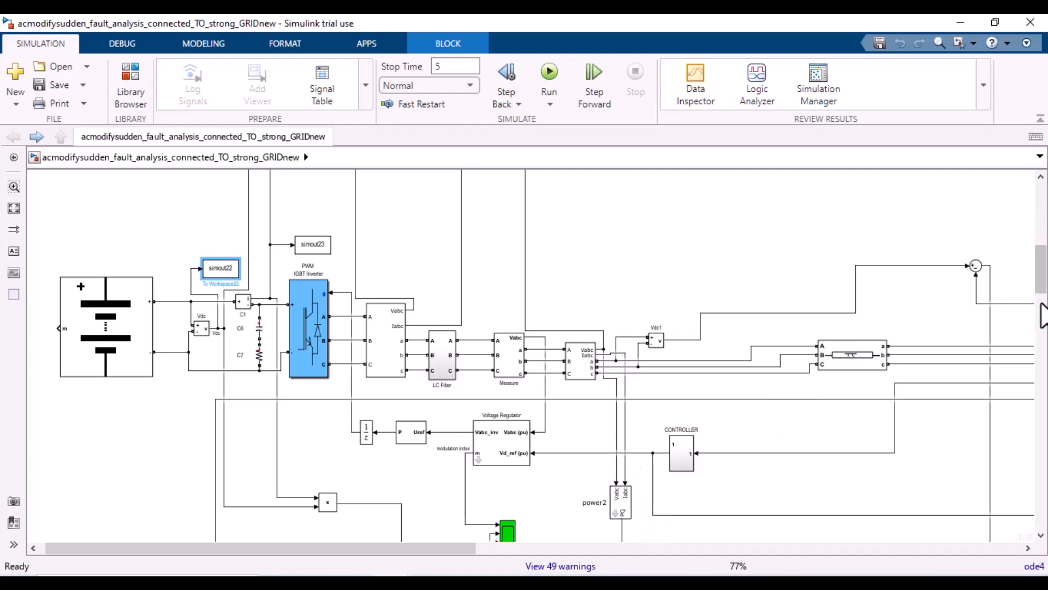
left_click_drag(56, 547, 306, 548)
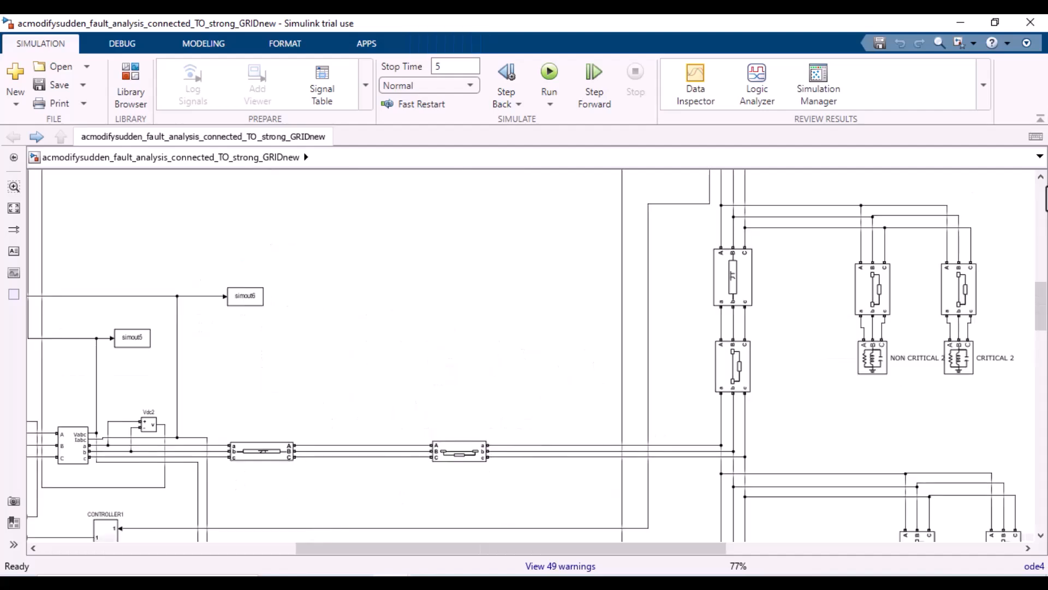
scroll(1030, 218, "down", 3)
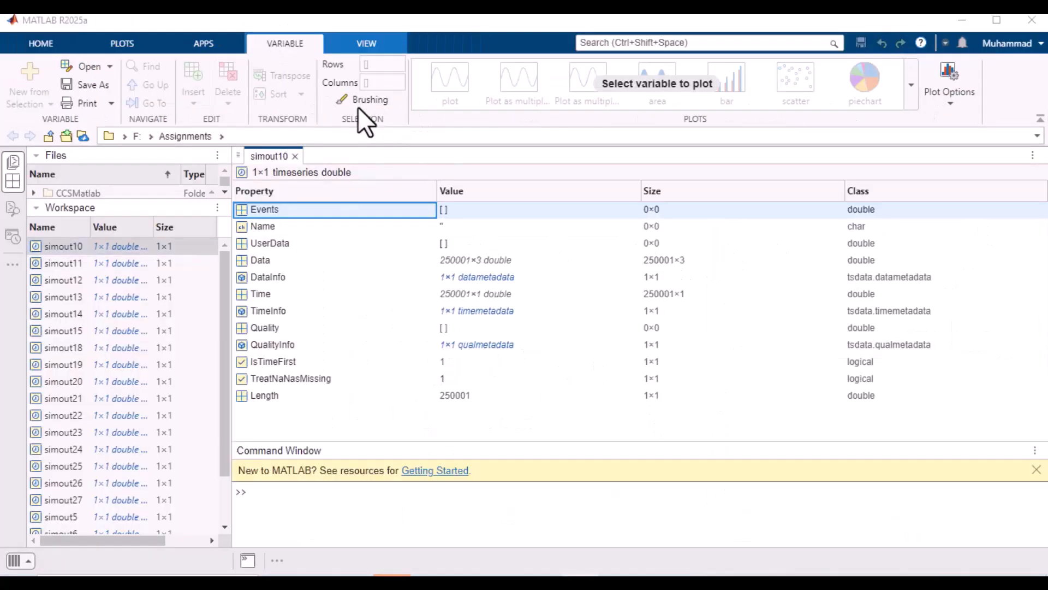
Step: In MATLAB, open the Data property of the simout10 timeseries to view its logged samples
left_click(264, 260)
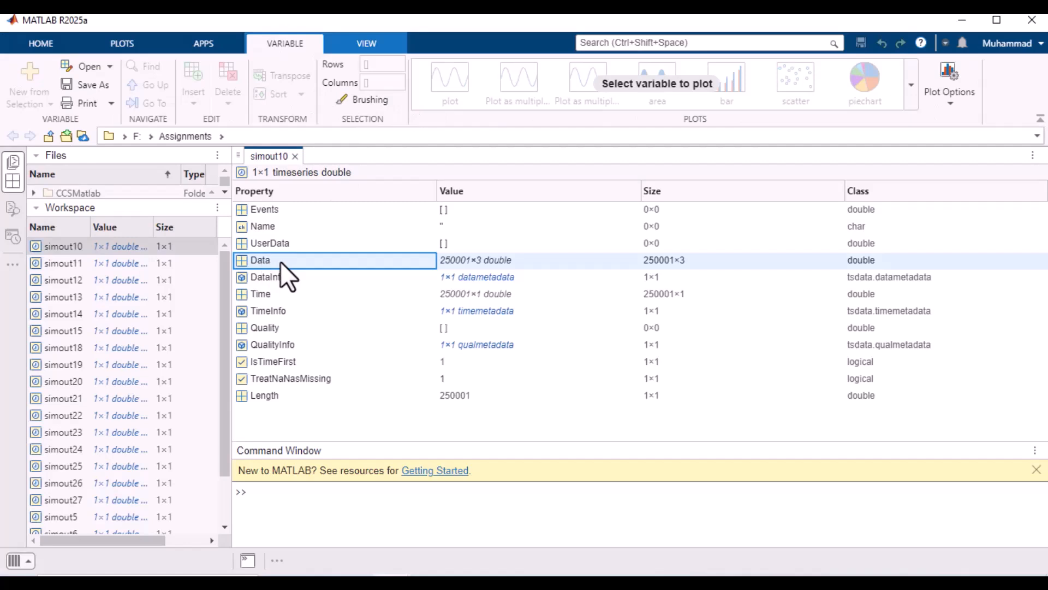
left_click(76, 247)
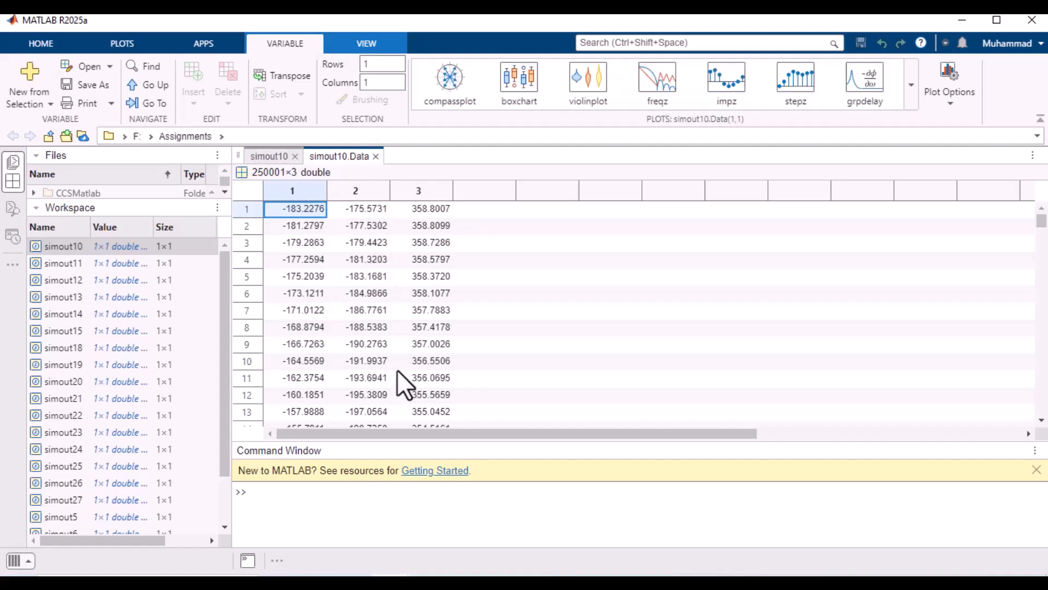
Step: Browse the first rows of the three-column simout10 data, ending back at the first sample
scroll(370, 376, "down", 15)
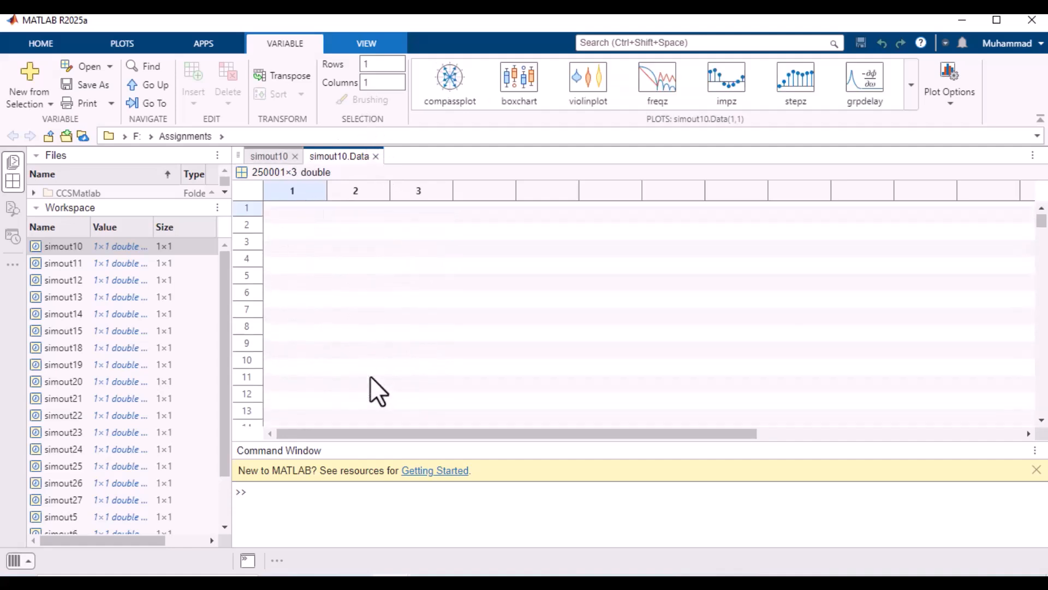
scroll(370, 376, "up", 9)
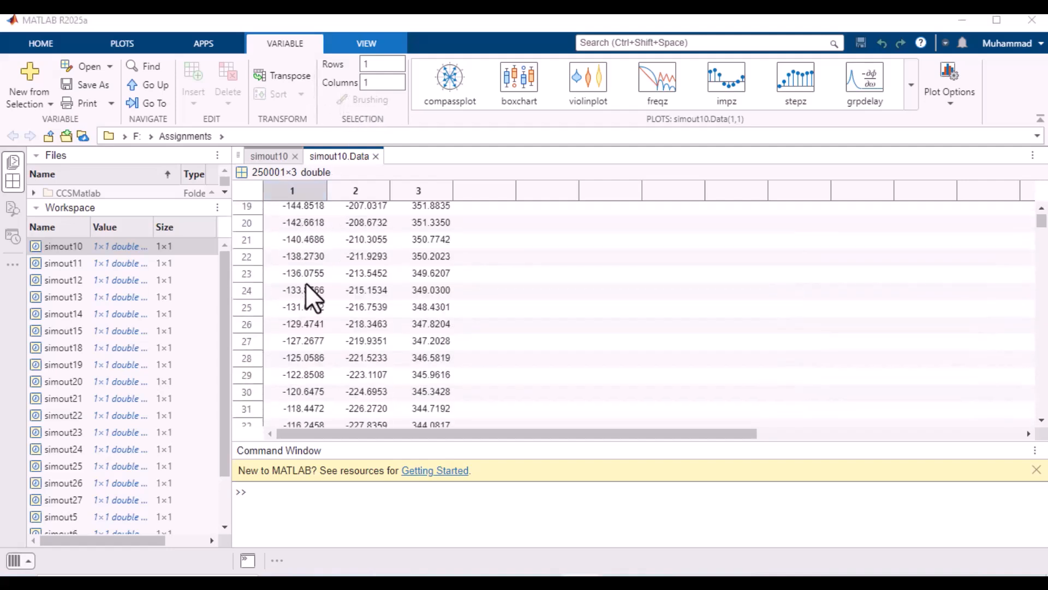
scroll(307, 283, "up", 2)
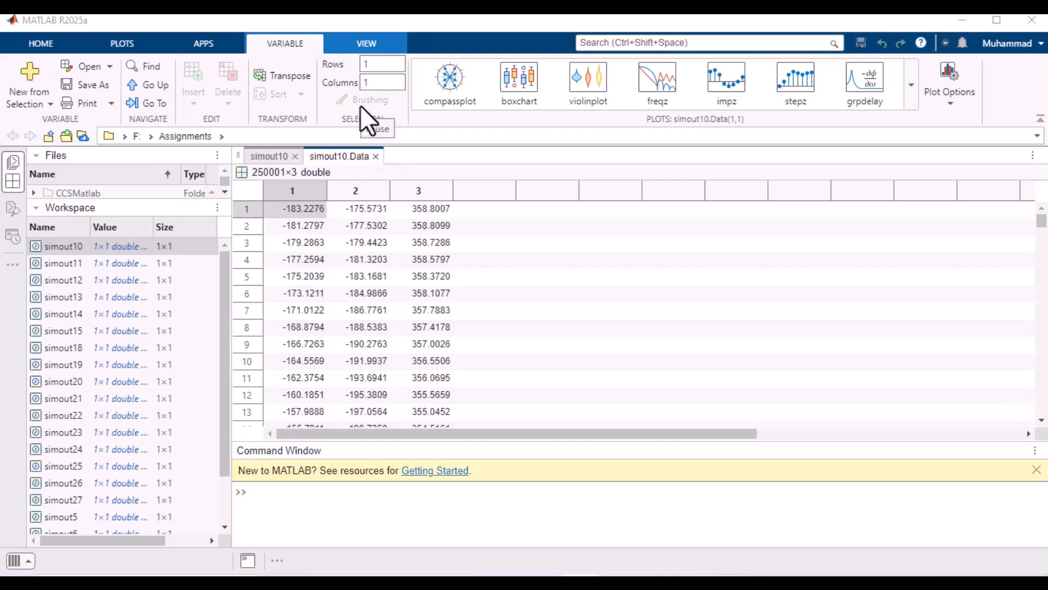
Step: Switch back to the Simulink model and examine the SOFC source branch with IGBT Inverter1, its measurement block and the connected feeder
key("alt+Tab")
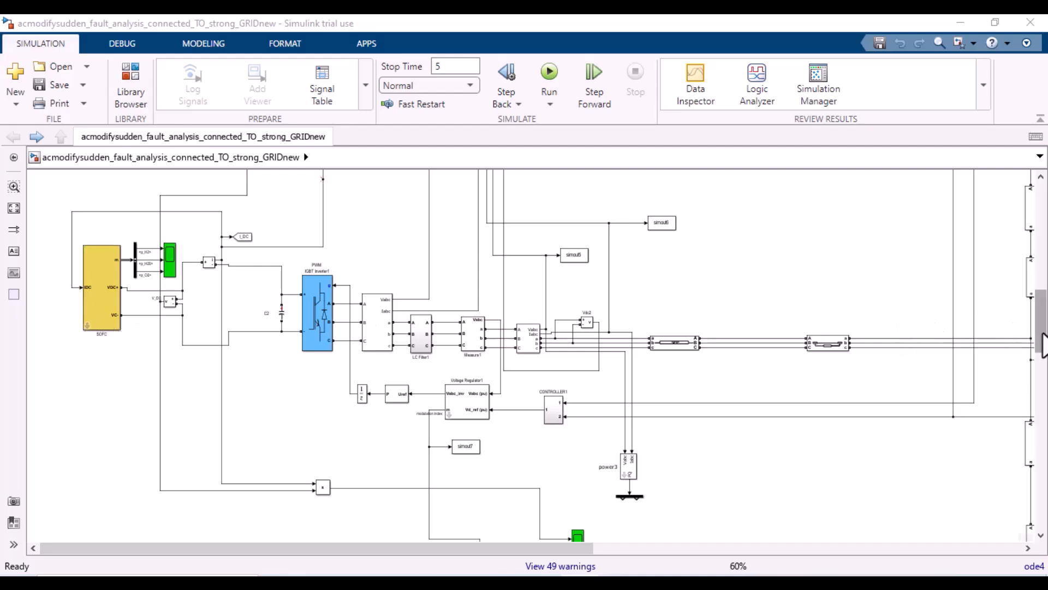
mouse_move(1043, 345)
left_mouse_down()
mouse_move(1042, 261)
mouse_move(1042, 328)
left_mouse_up()
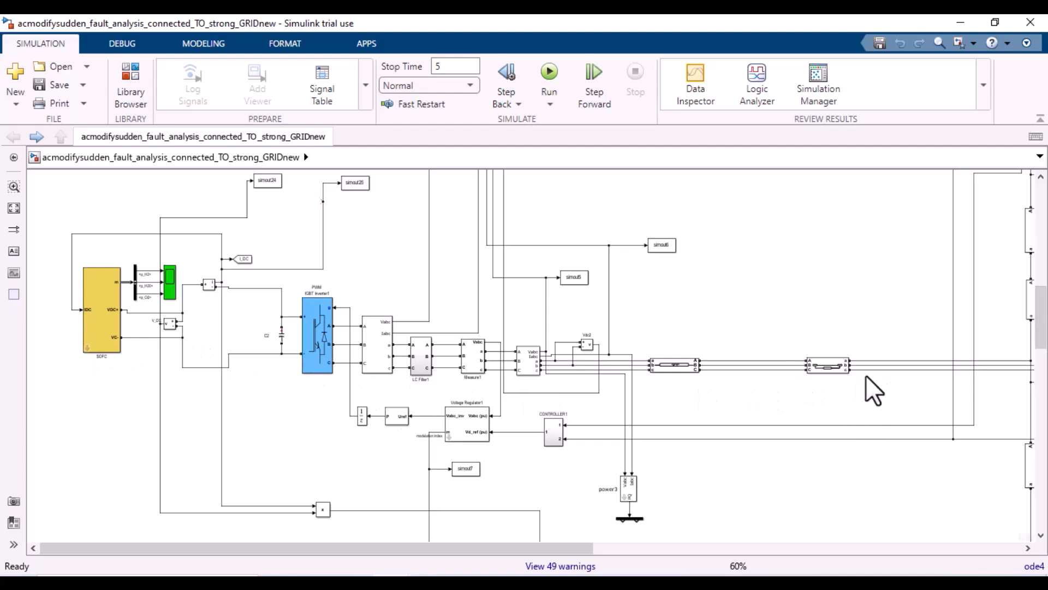
left_click_drag(1039, 328, 1040, 332)
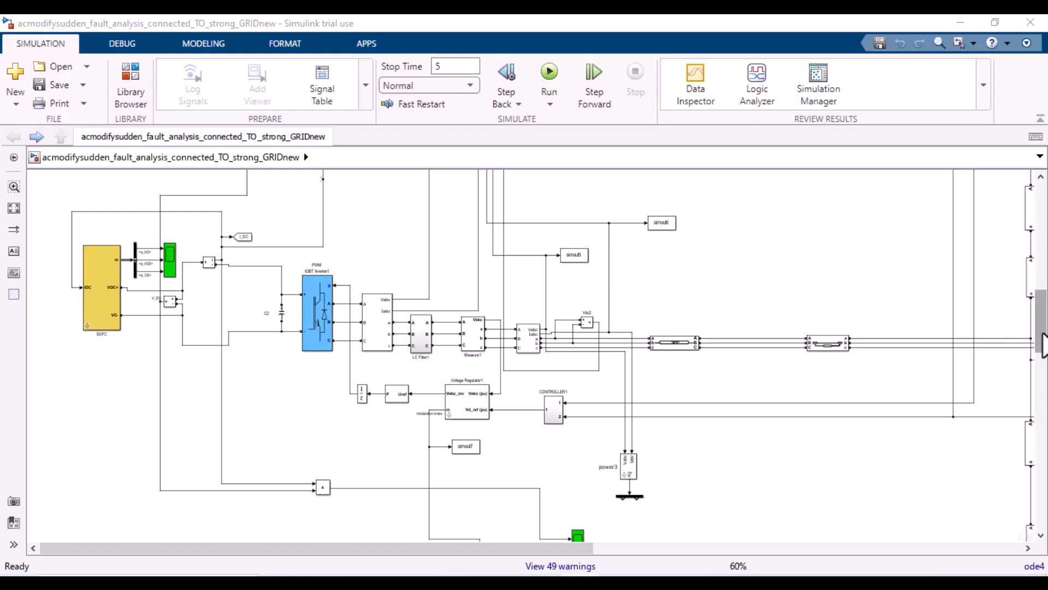
mouse_move(1043, 344)
left_mouse_down()
mouse_move(1047, 247)
mouse_move(1047, 329)
left_mouse_up()
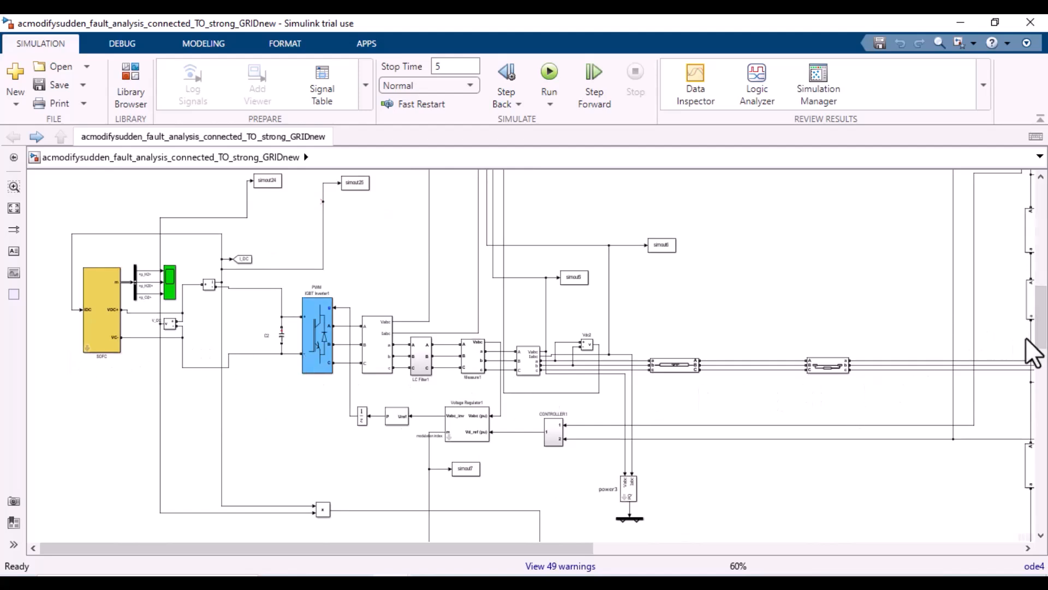
left_click_drag(1042, 329, 1042, 334)
double_click(99, 300)
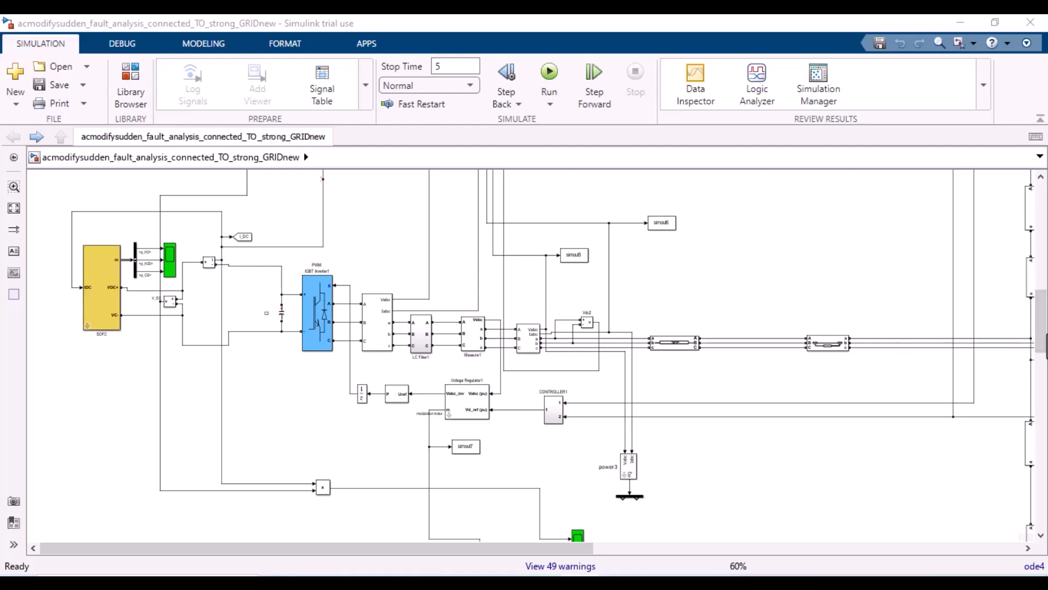
mouse_move(1043, 333)
left_mouse_down()
mouse_move(1044, 244)
mouse_move(1047, 329)
left_mouse_up()
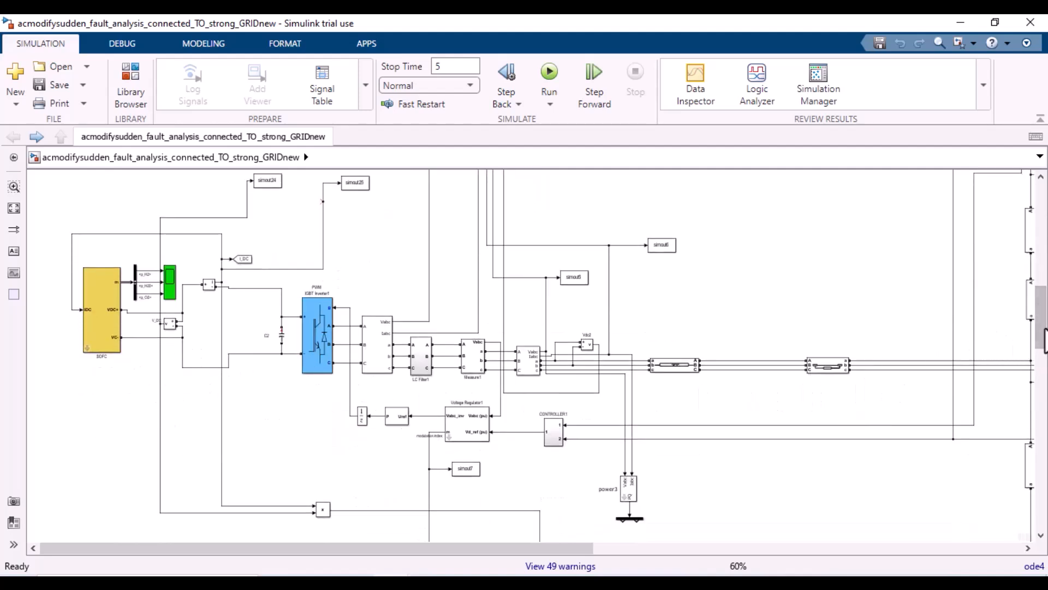
left_click_drag(1042, 330, 1040, 330)
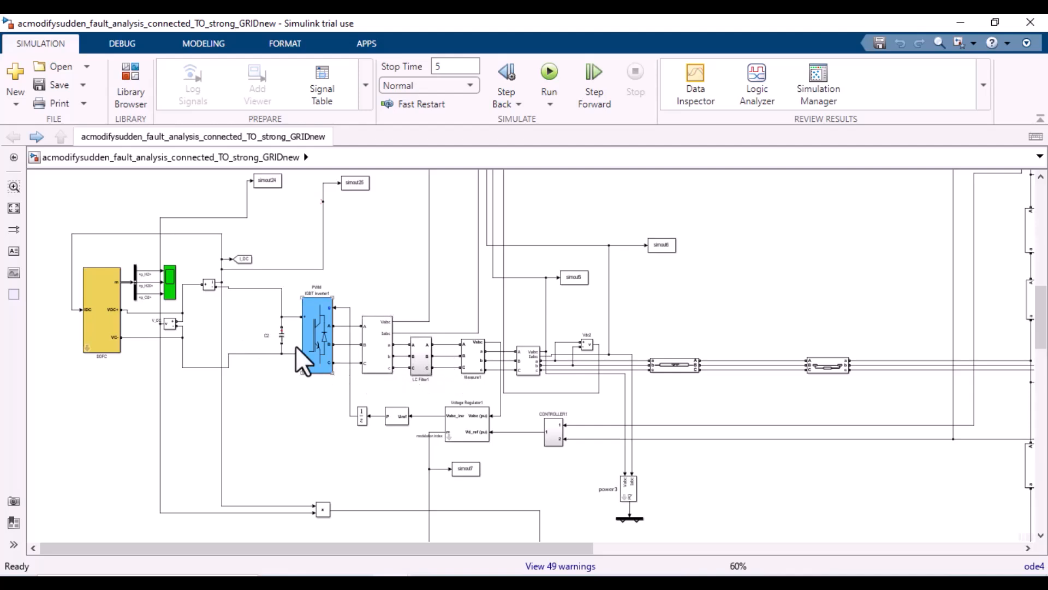
left_click(99, 300)
scroll(100, 300, "down", 1)
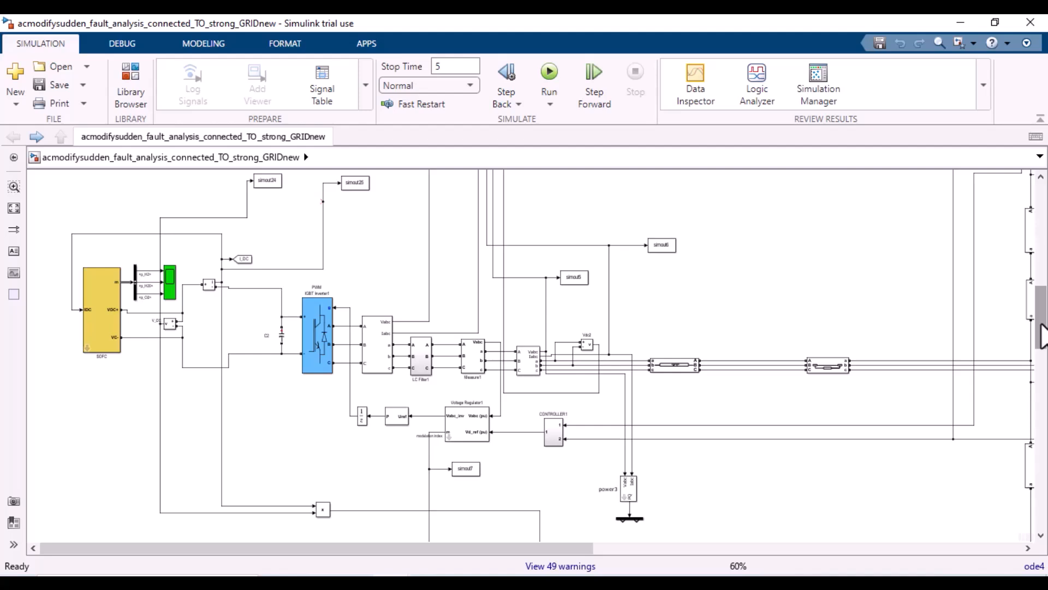
left_click(331, 323)
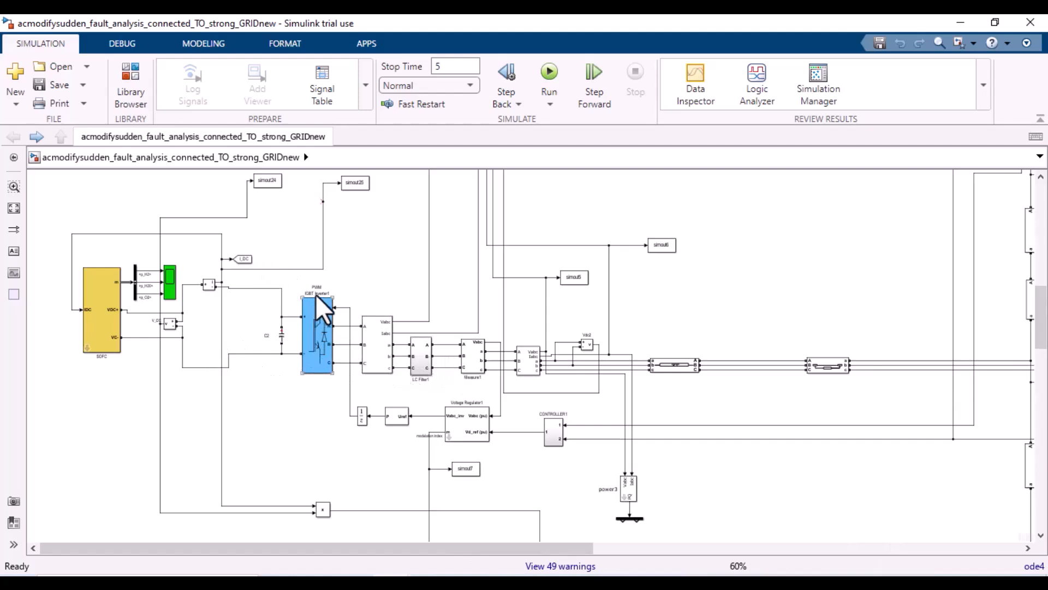
left_click(385, 361)
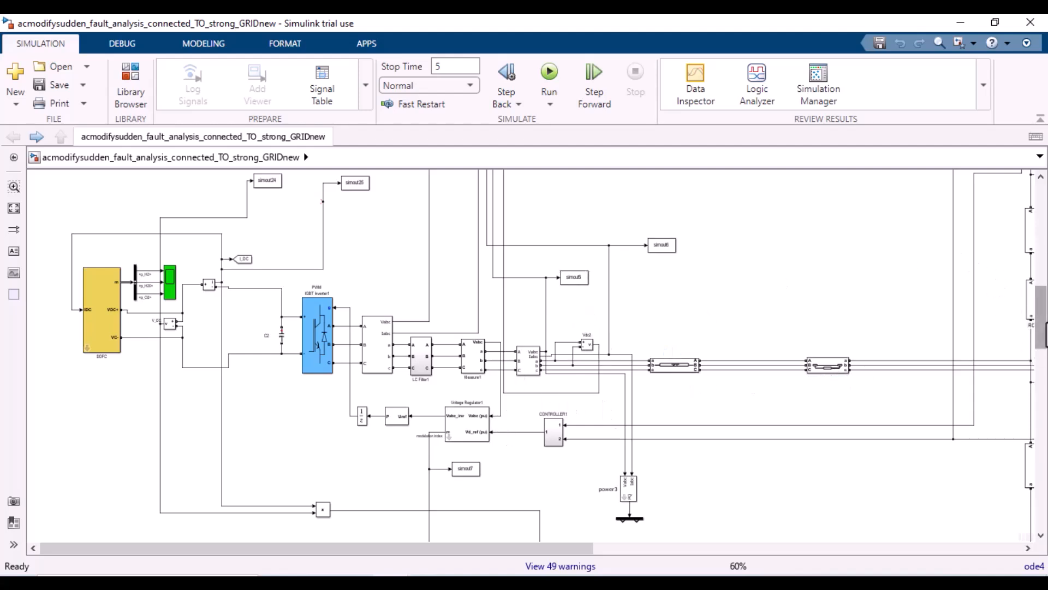
Step: Look over the rotating machine branch and check the block parameters of Three-Phase Parallel RLC Load2
left_click_drag(1043, 323, 1040, 402)
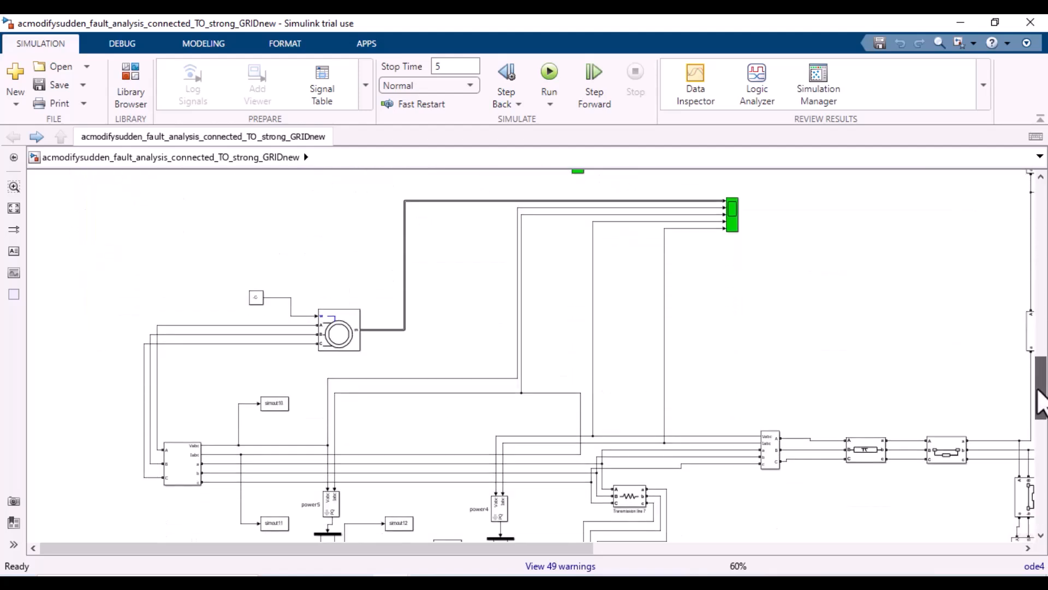
left_click(322, 334)
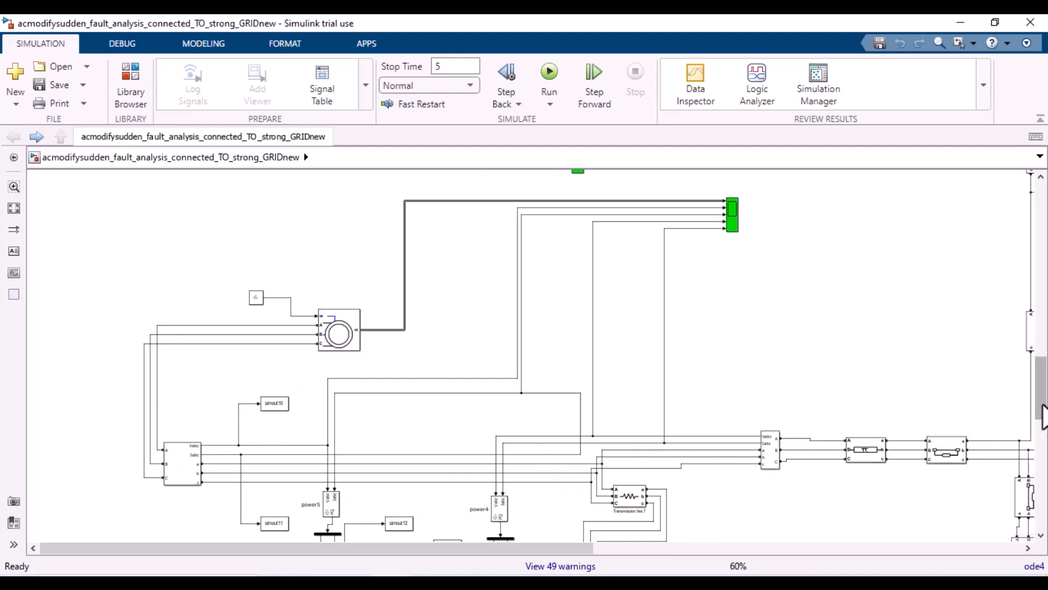
left_click_drag(1040, 377, 1029, 449)
scroll(1037, 463, "up", 2)
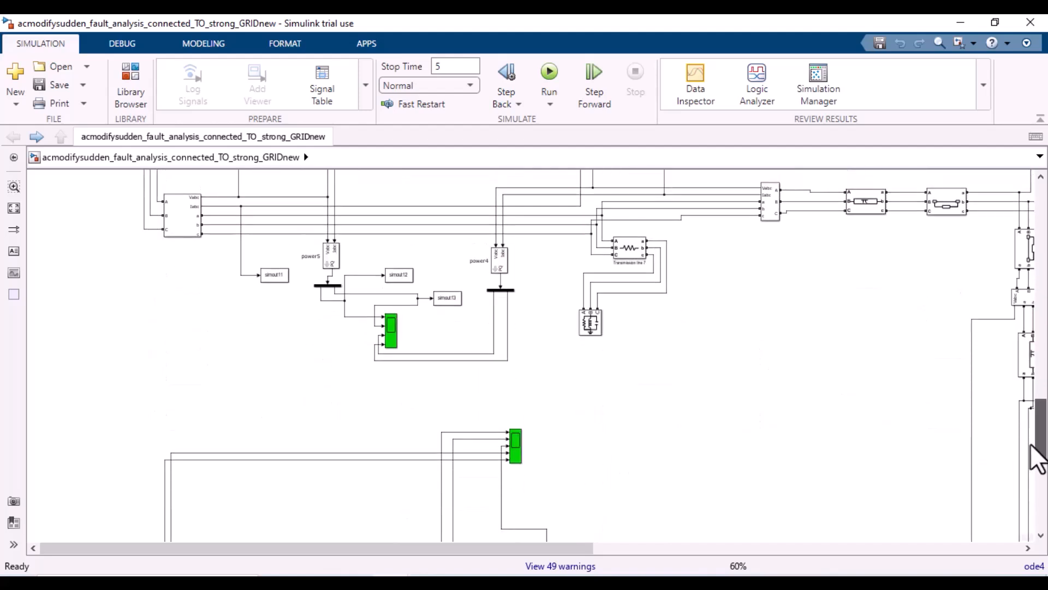
double_click(594, 331)
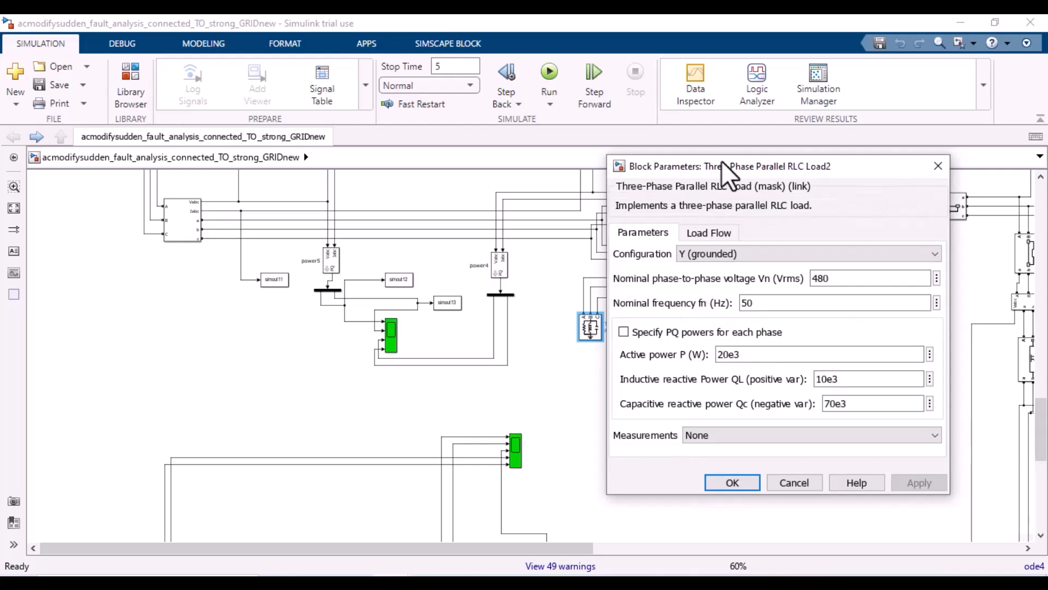
left_click_drag(722, 161, 512, 95)
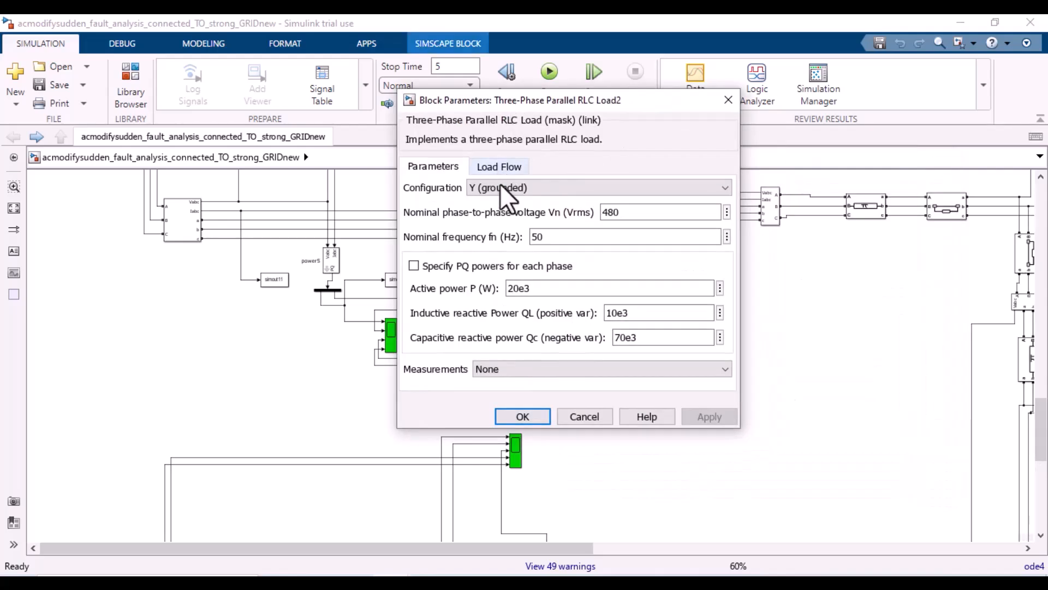
left_click(546, 411)
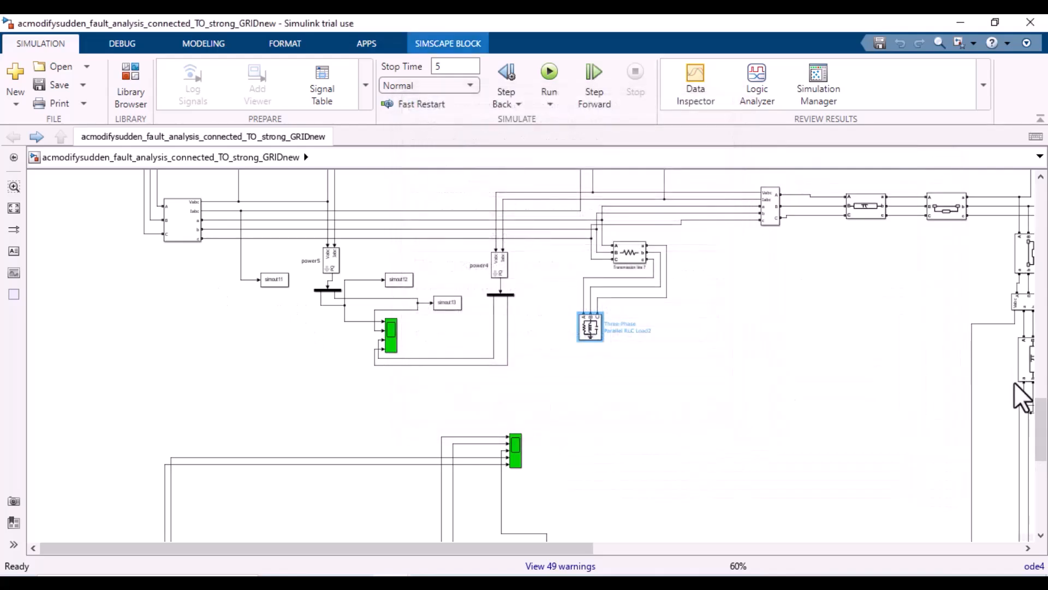
Step: Inspect Signal 1 and Signal 2 in the Signal Builder2 block feeding PV Array 1, and put its window away
left_click_drag(1040, 431, 1040, 520)
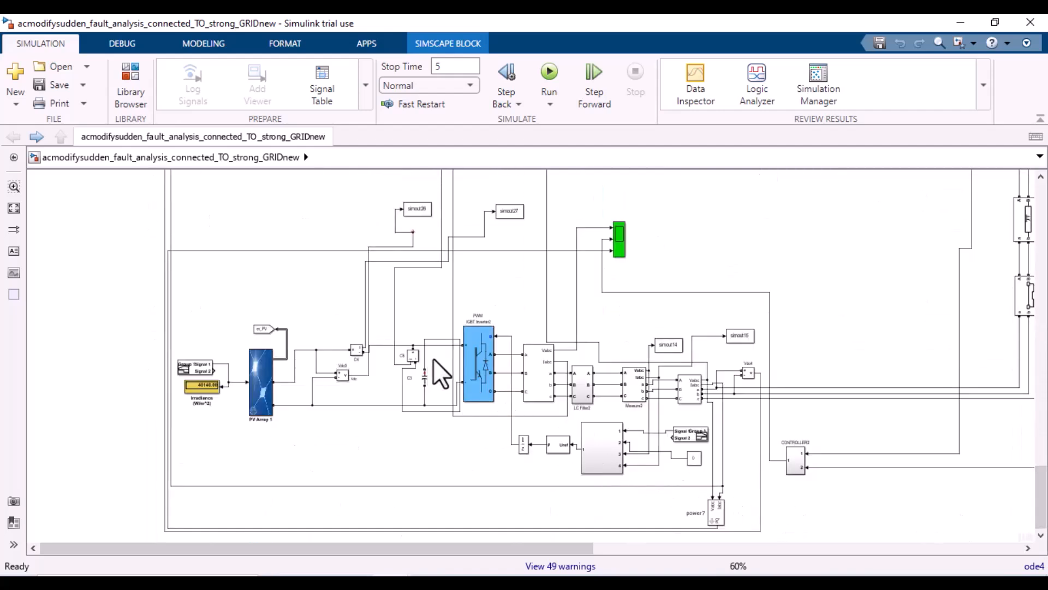
left_click(255, 394)
left_click(197, 366)
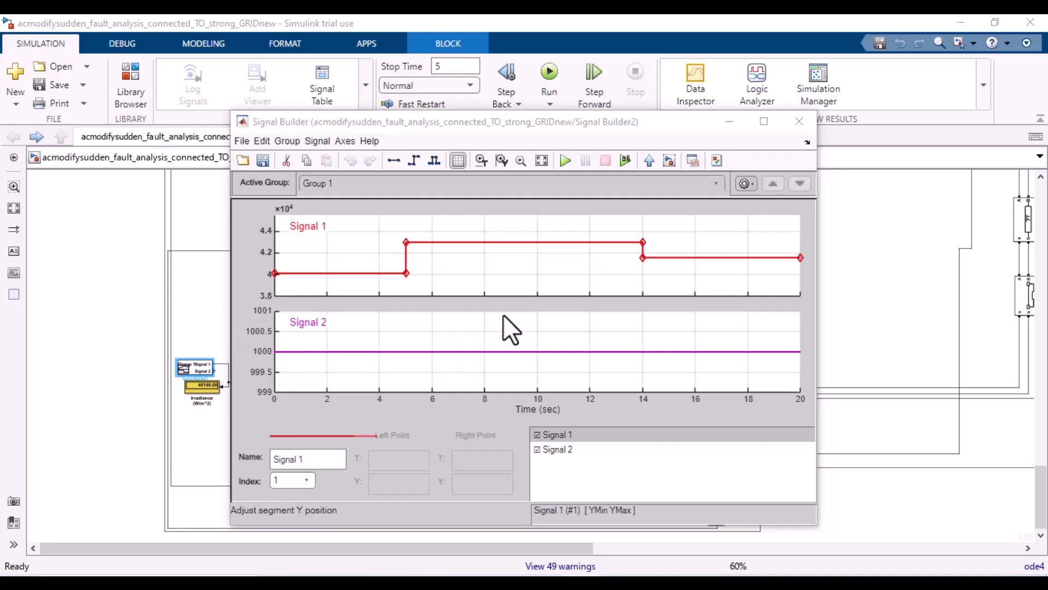
left_click_drag(499, 130, 687, 131)
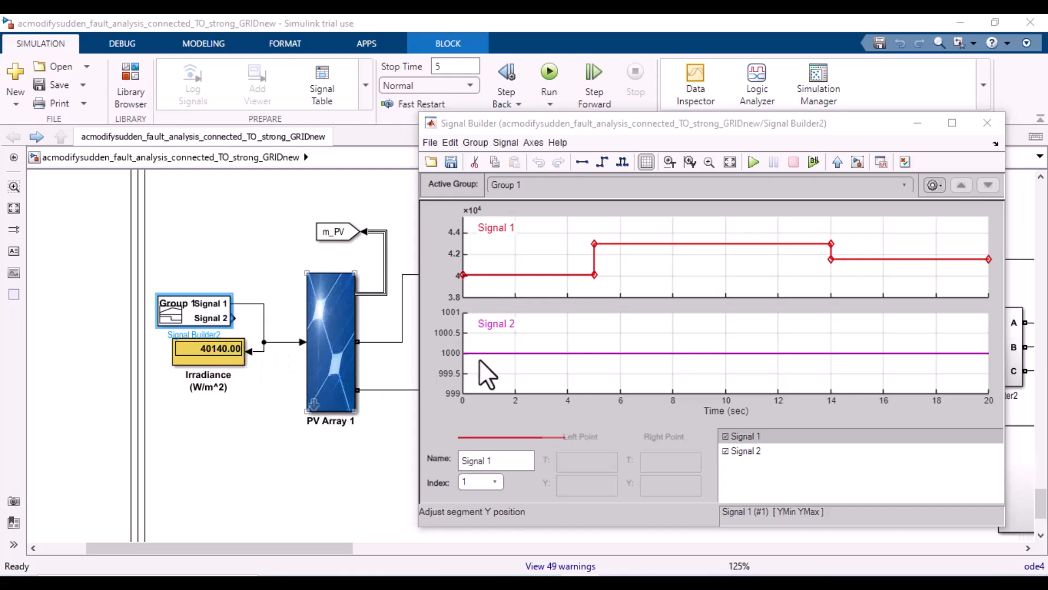
left_click(510, 354)
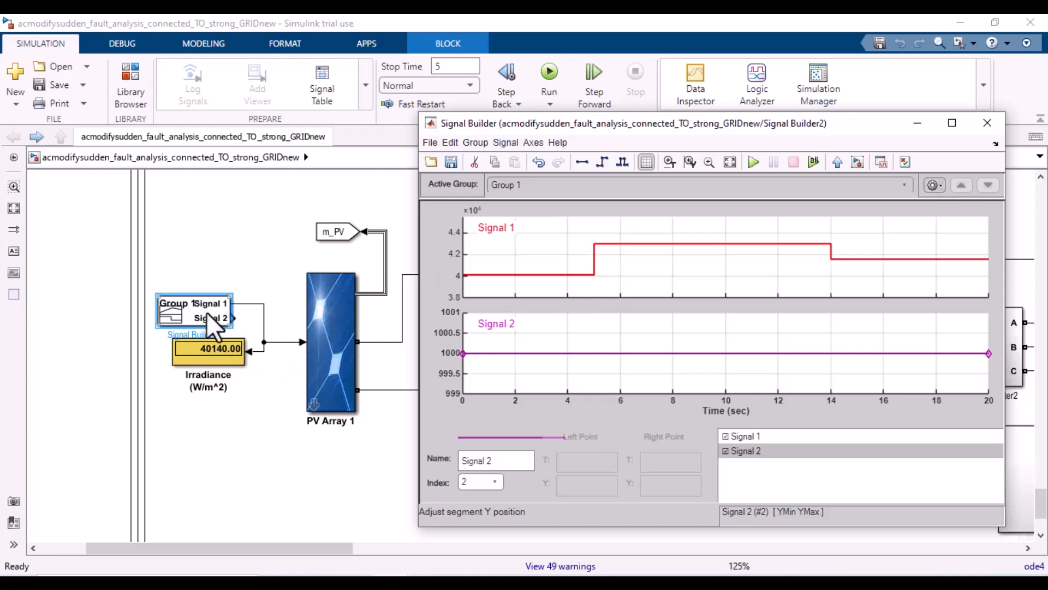
left_click(917, 124)
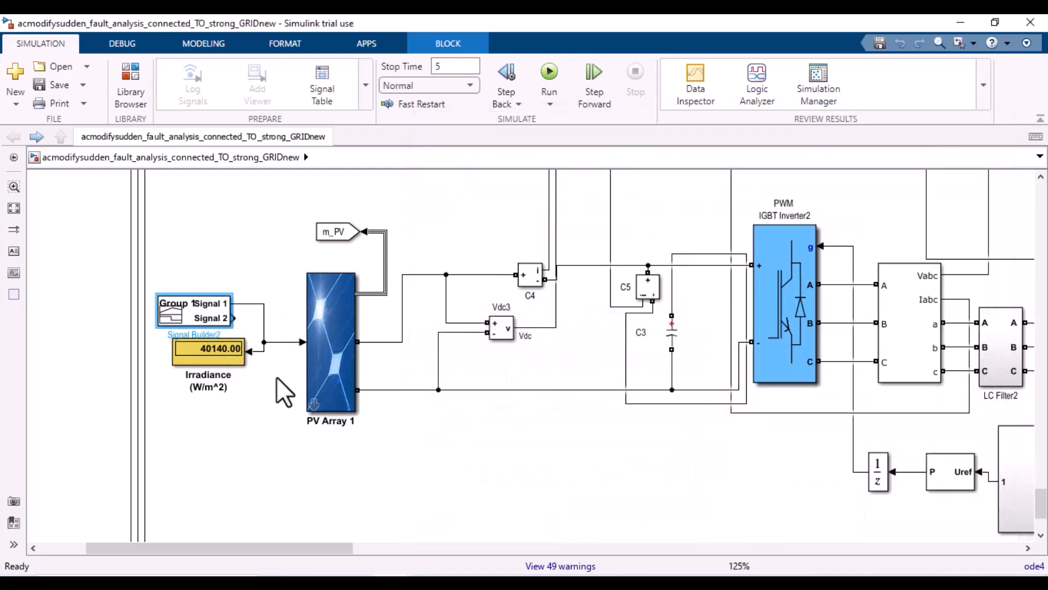
Step: Check the PV Array 1 block parameters, including module type, series modules, parallel strings and sample time
left_click(330, 367)
left_click_drag(316, 547, 370, 548)
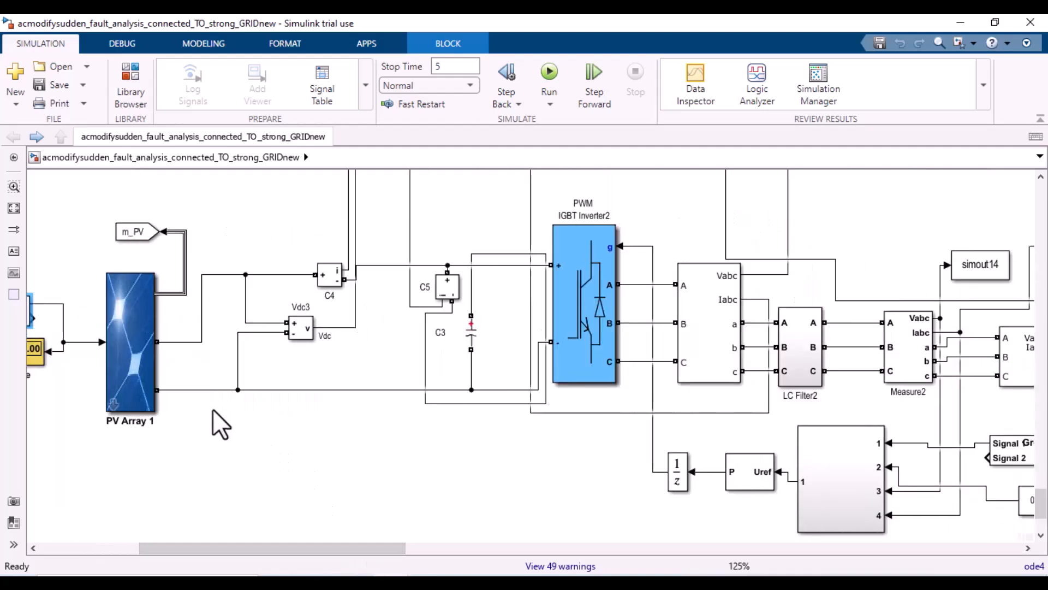
key("Return")
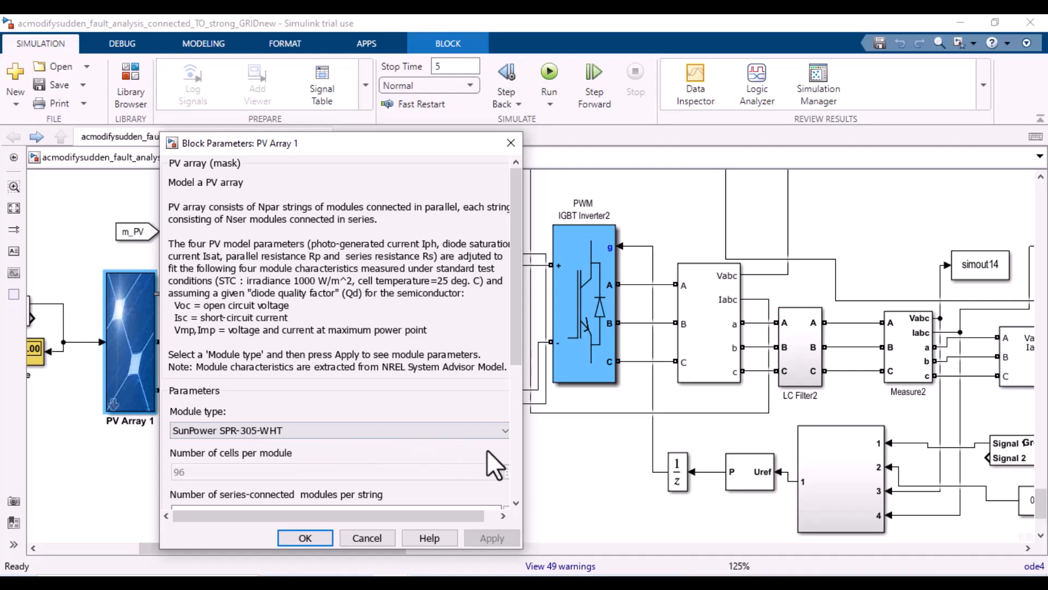
scroll(510, 459, "down", 5)
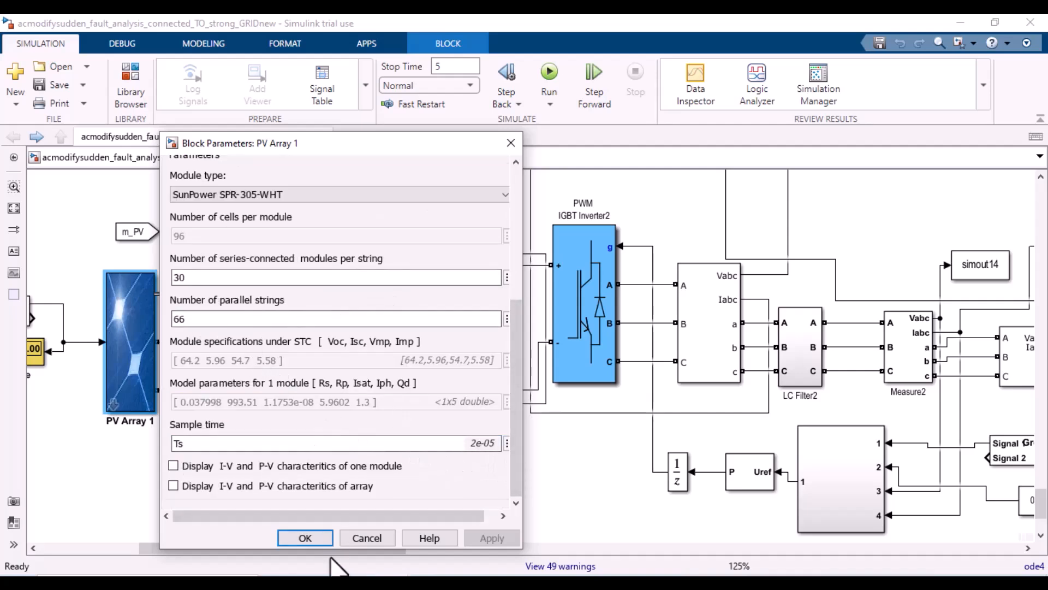
left_click(305, 538)
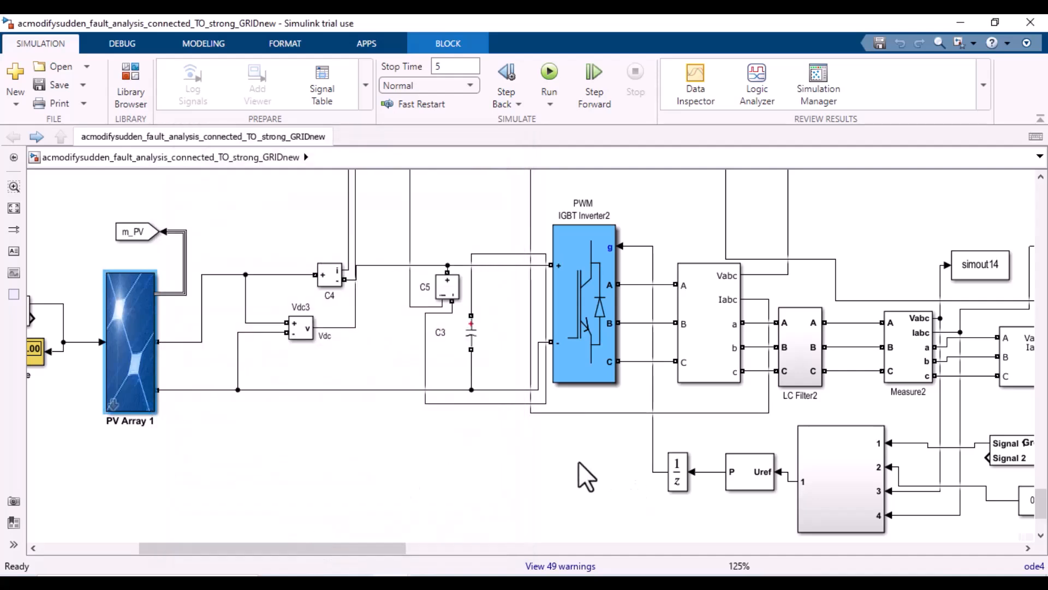
Step: Follow the PV branch through IGBT Inverter2, LC Filter2, Subsystem4 and the measurement blocks to CONTROLLER2
left_click(587, 305)
left_click(126, 365)
left_click_drag(405, 547, 532, 567)
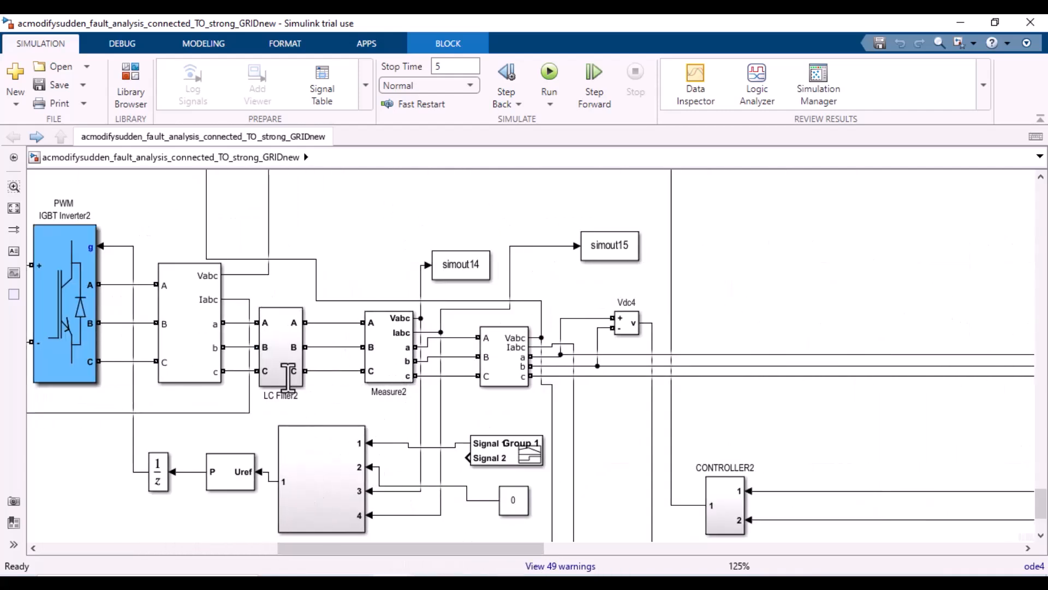
left_click(276, 353)
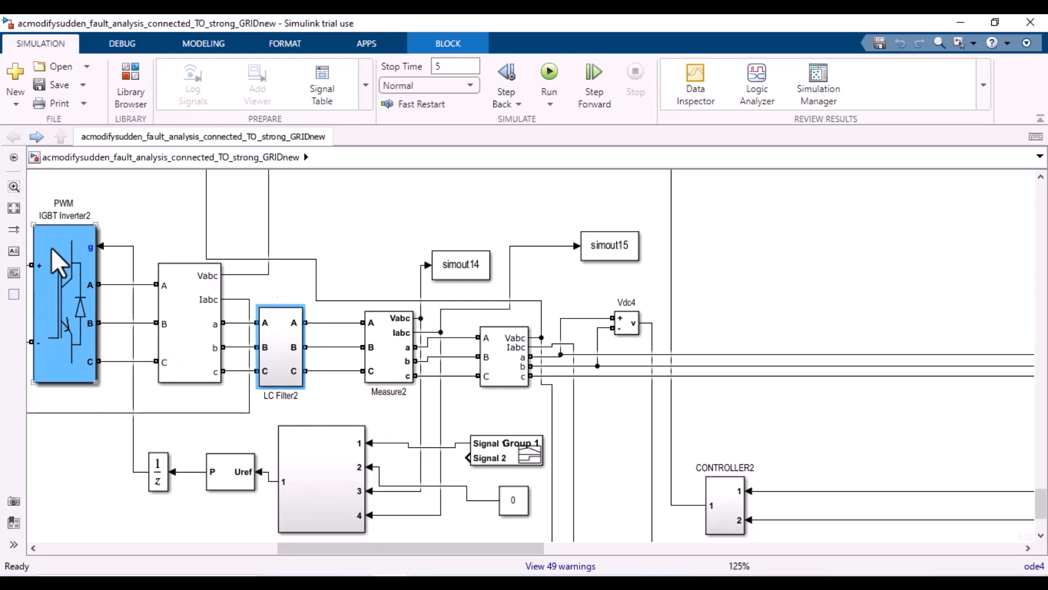
left_click(320, 486)
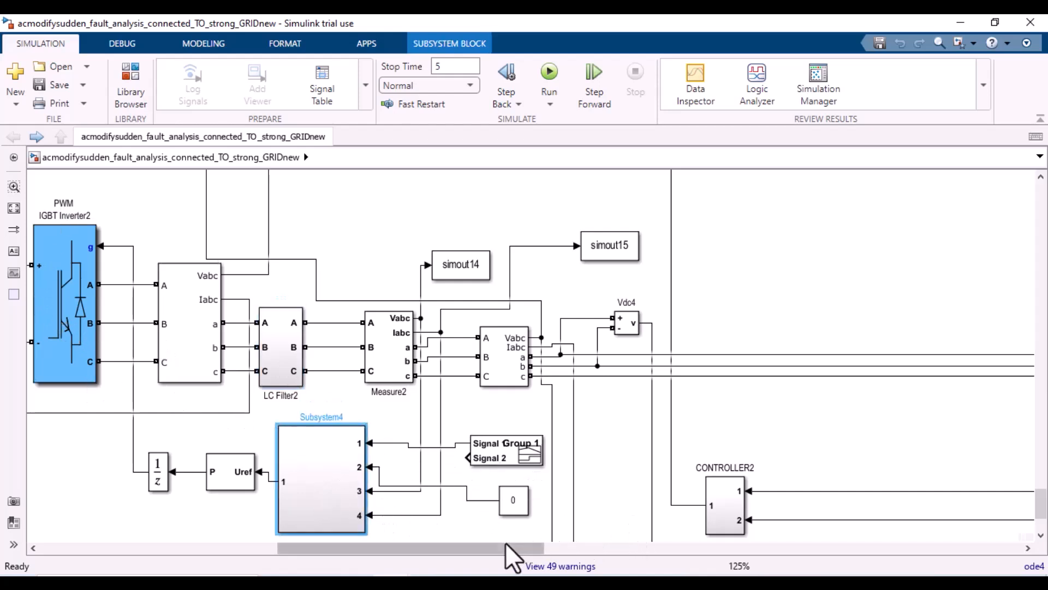
left_click_drag(506, 547, 579, 556)
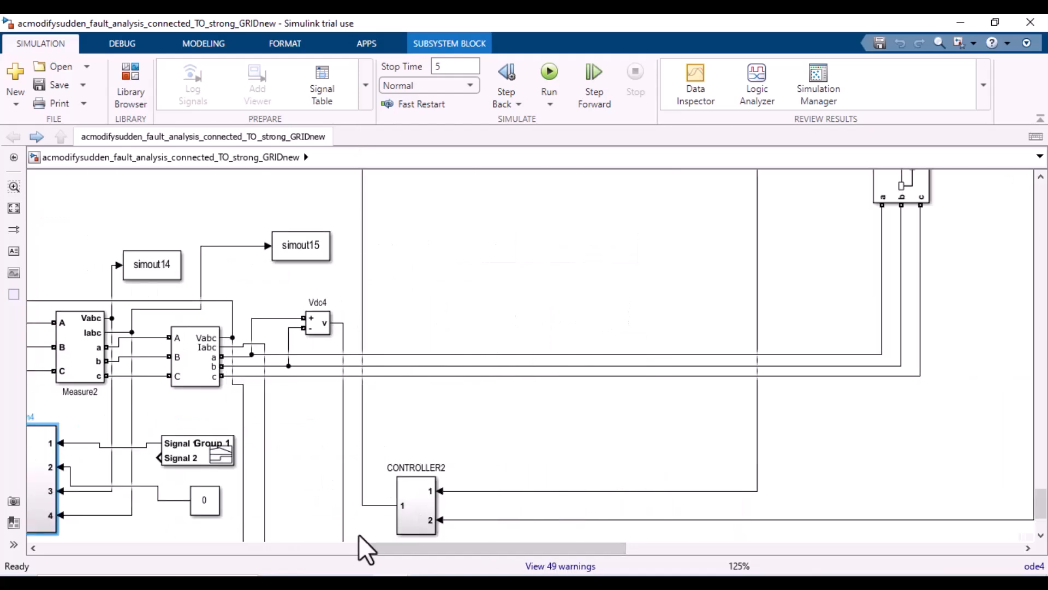
Step: Look over the grid connection section with the 11 kV / 480 V transformer, grid-side breaker, fault block and 120 kV source
left_click_drag(1041, 505, 1041, 197)
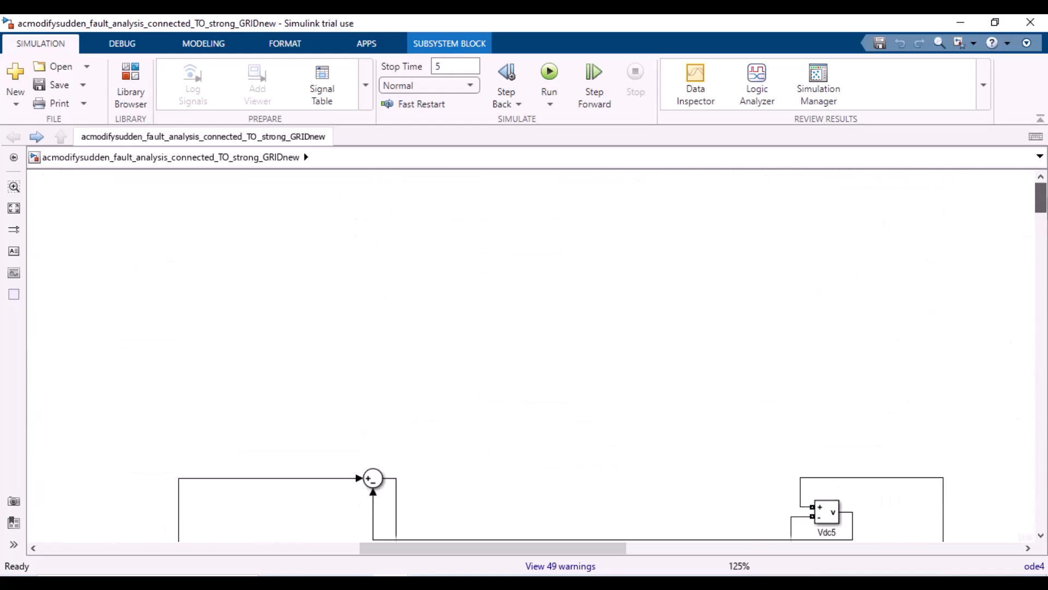
left_click(502, 540)
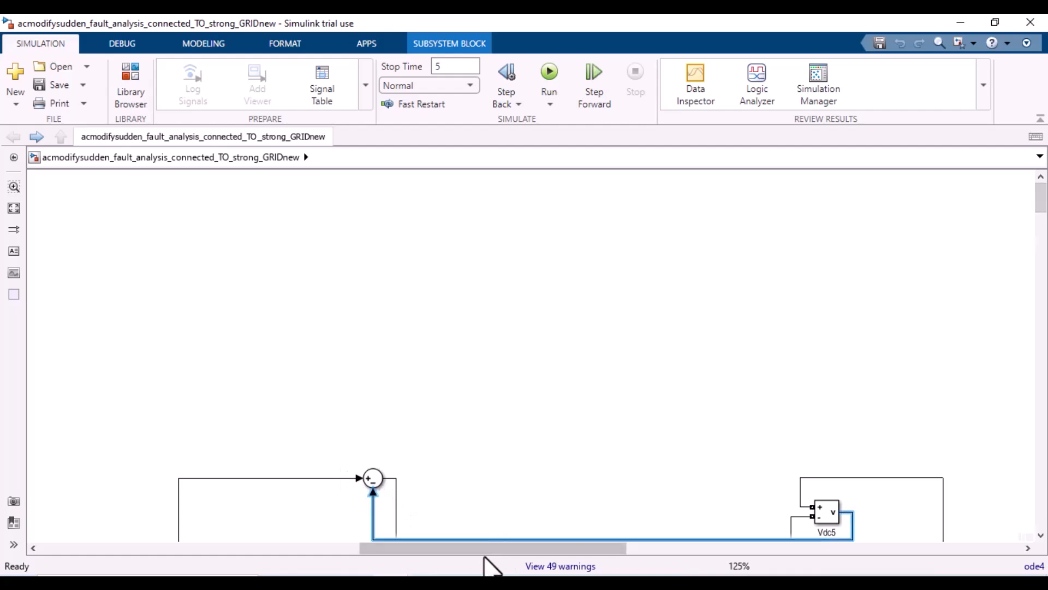
left_click_drag(484, 549, 858, 549)
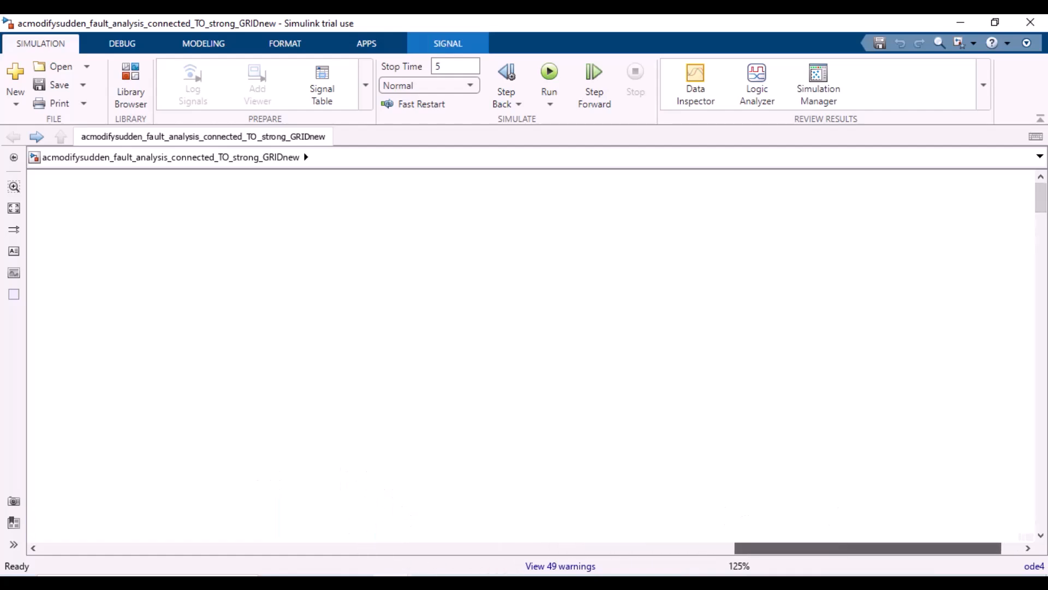
left_click_drag(1040, 203, 1042, 232)
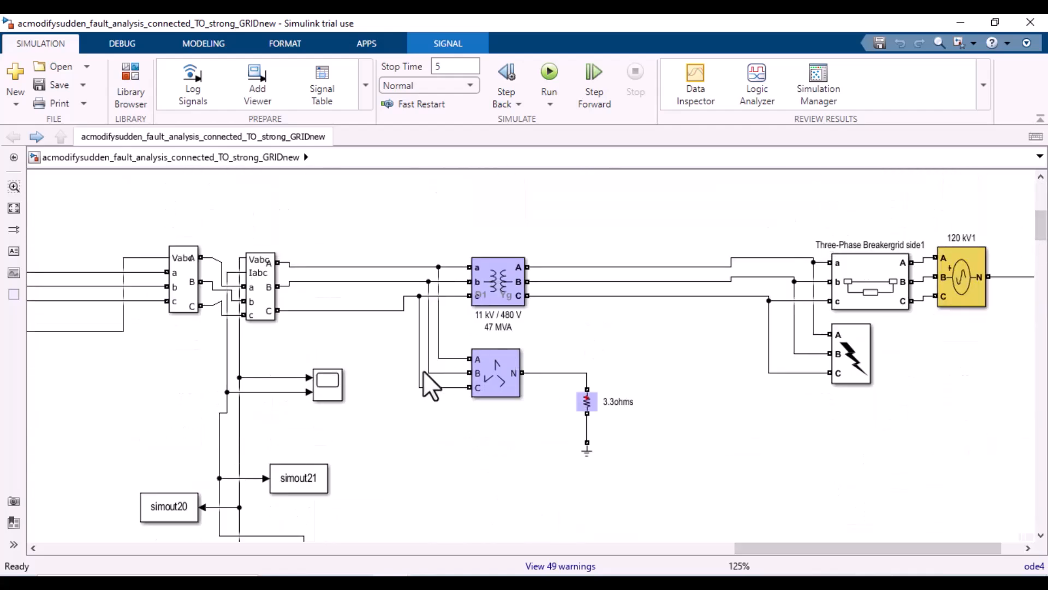
Step: Look over the LC Filter and Voltage Regulator branch, and locate the rotating machine block with its w input
left_click_drag(794, 549, 171, 563)
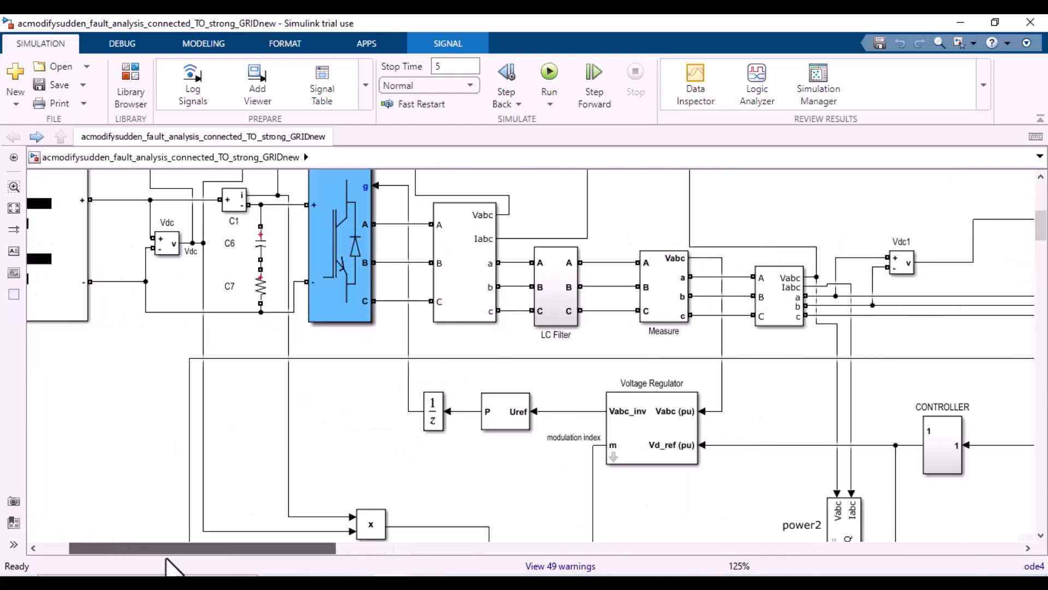
left_click_drag(1044, 235, 1042, 399)
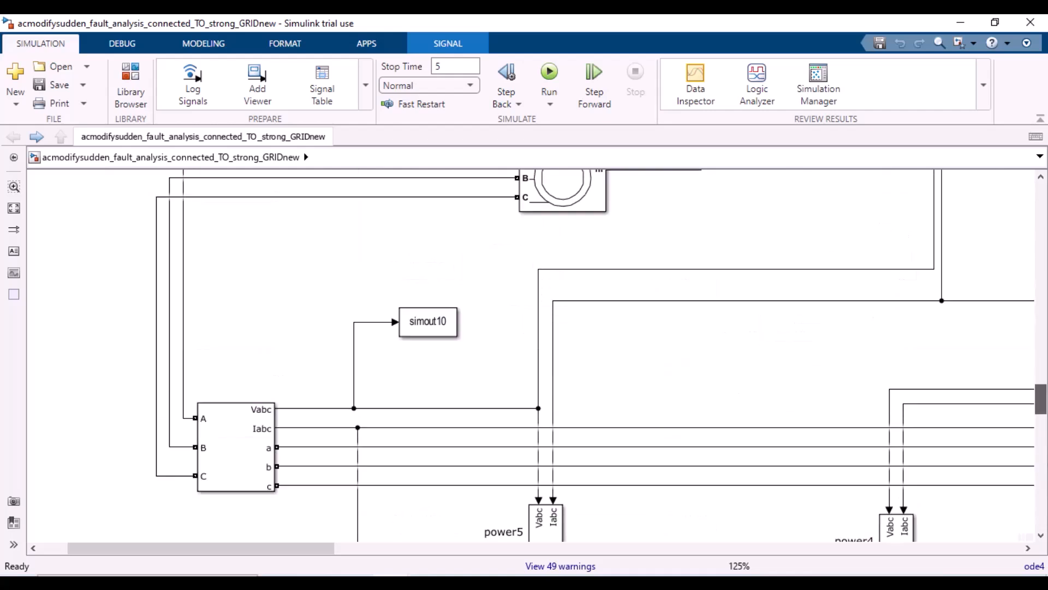
scroll(928, 391, "up", 5)
left_click(568, 426)
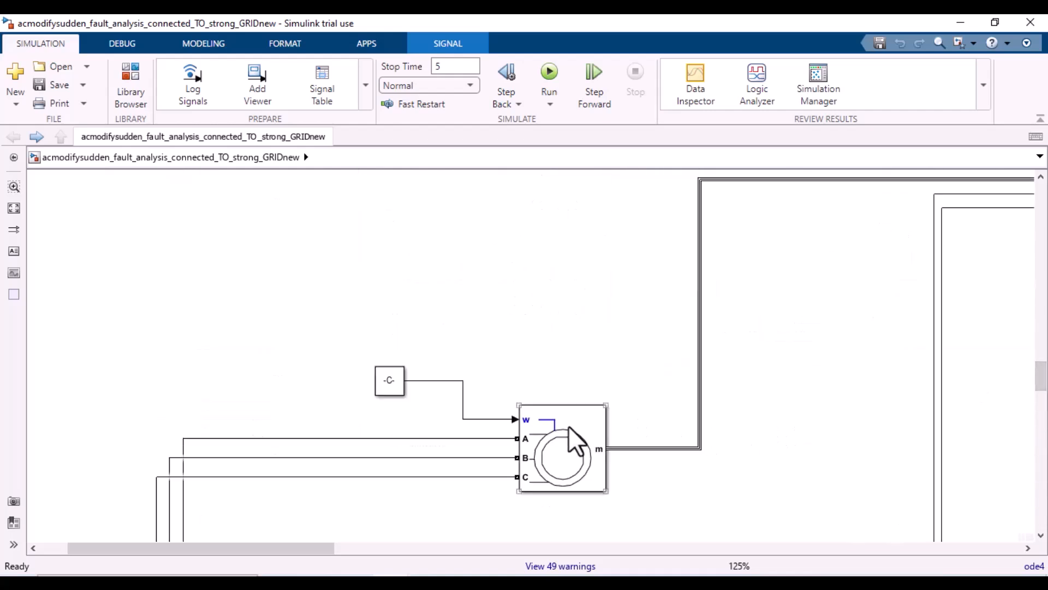
Step: Check the To Workspace22 block parameters near the battery, including variable name and save format, and put the dialog away
left_click_drag(1043, 378, 1042, 197)
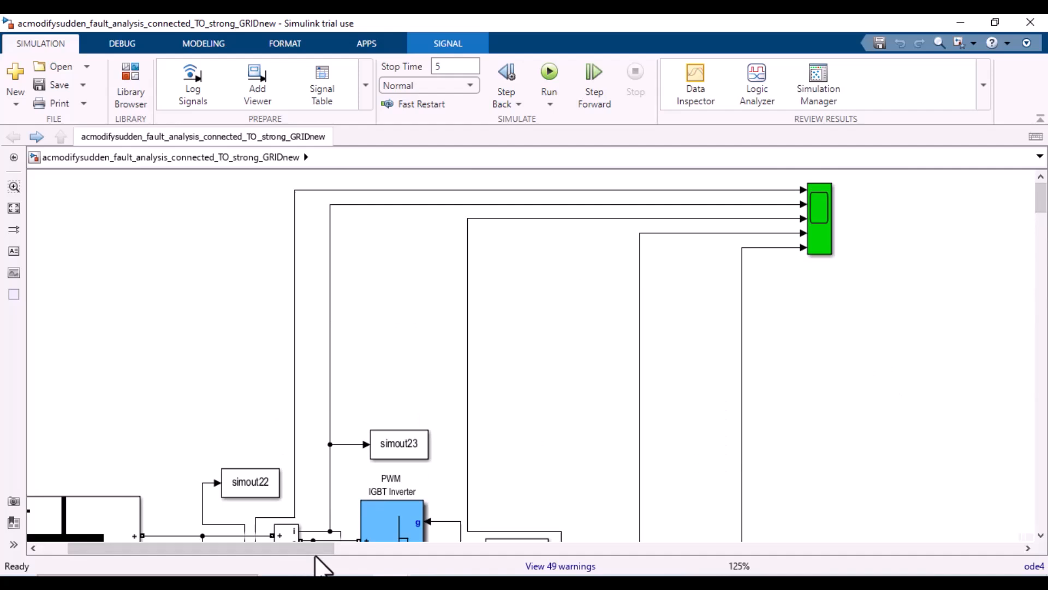
left_click_drag(316, 548, 261, 549)
double_click(347, 481)
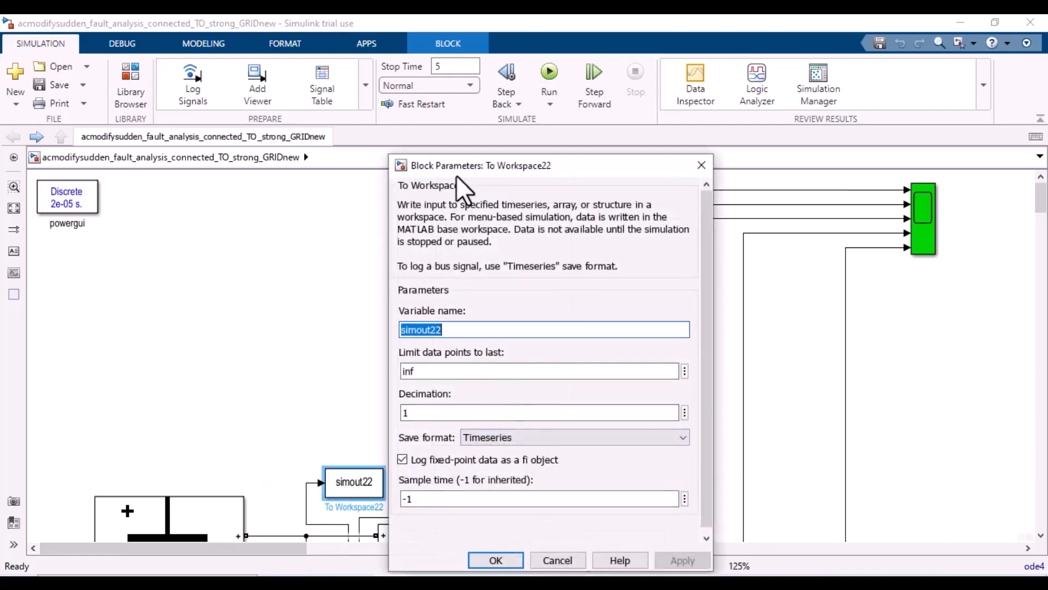
left_click_drag(456, 168, 519, 54)
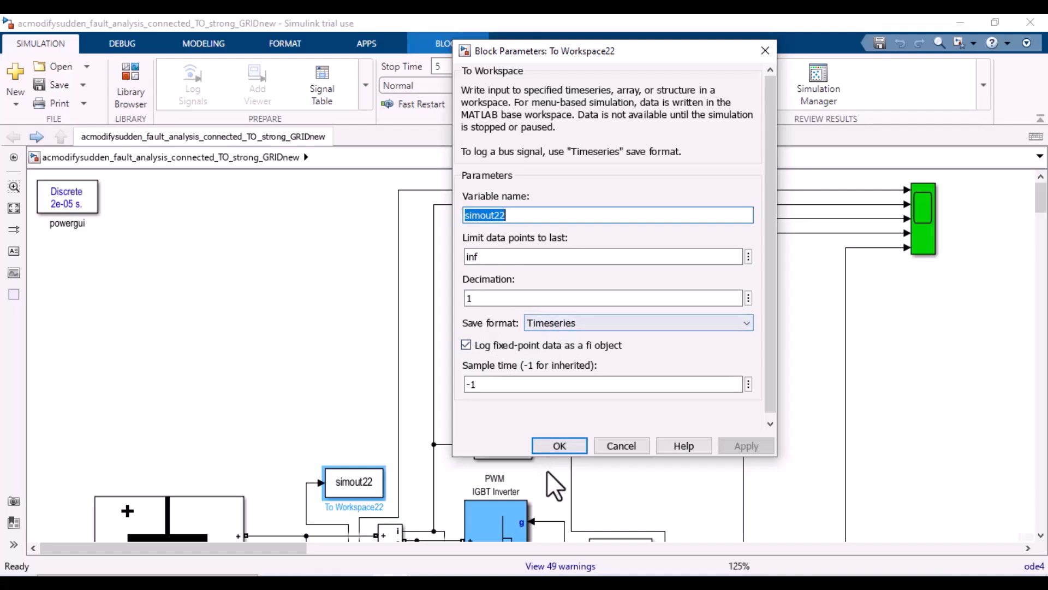
left_click(573, 450)
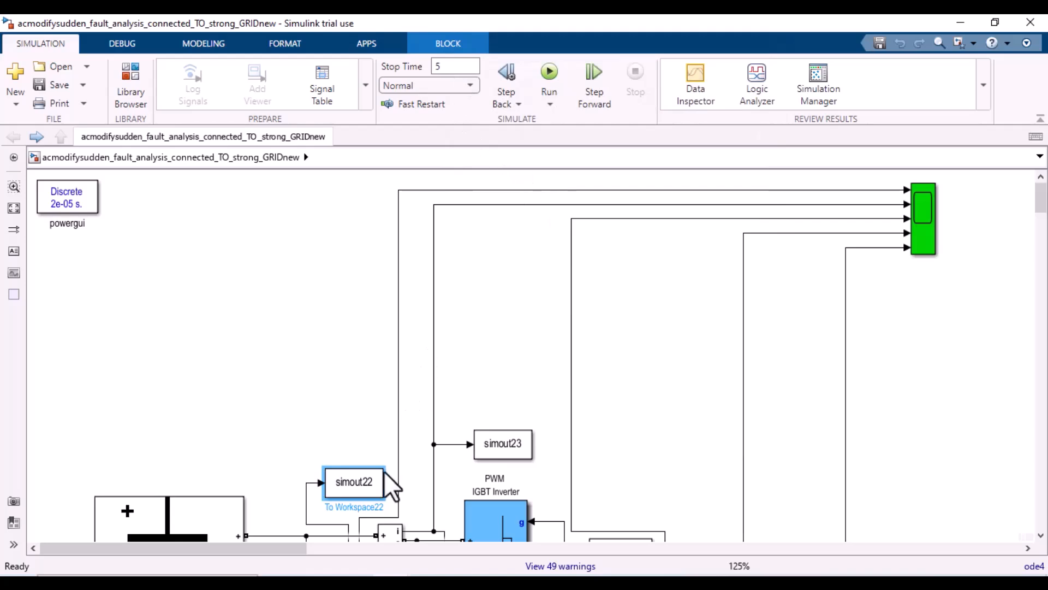
Step: Check the block parameters of PWM Generator (2-Level) and Unit Delay1 in the battery inverter's gating path
left_click_drag(1041, 212, 1042, 257)
double_click(651, 244)
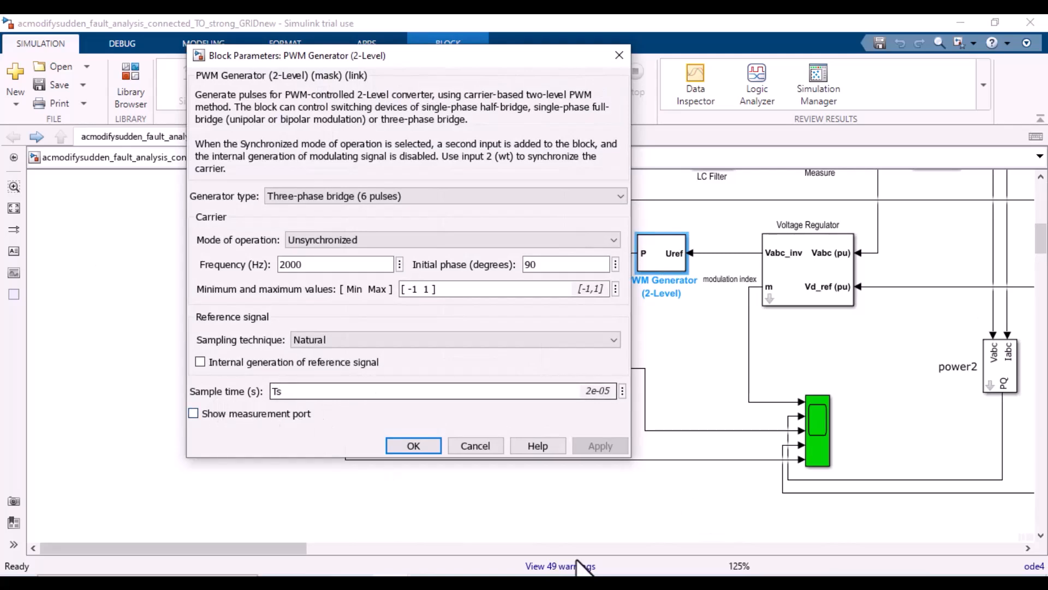
left_click(427, 447)
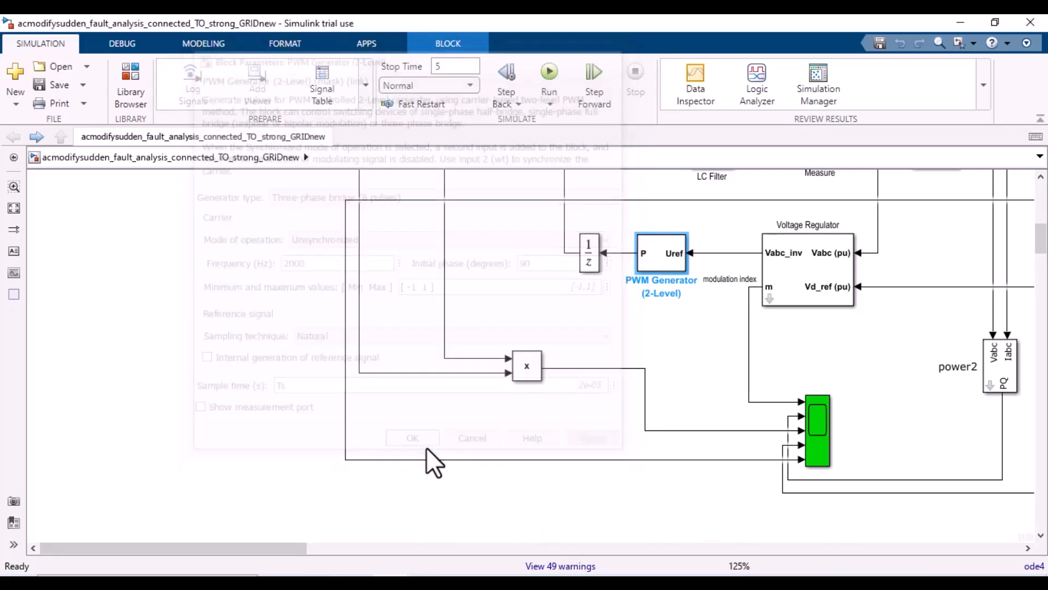
left_click(590, 253)
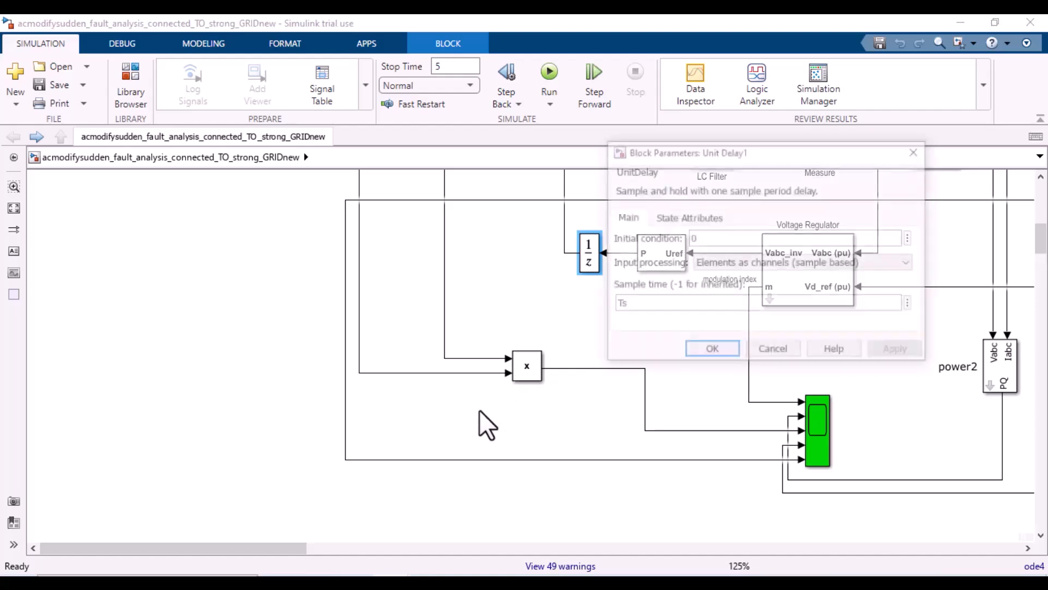
left_click(711, 351)
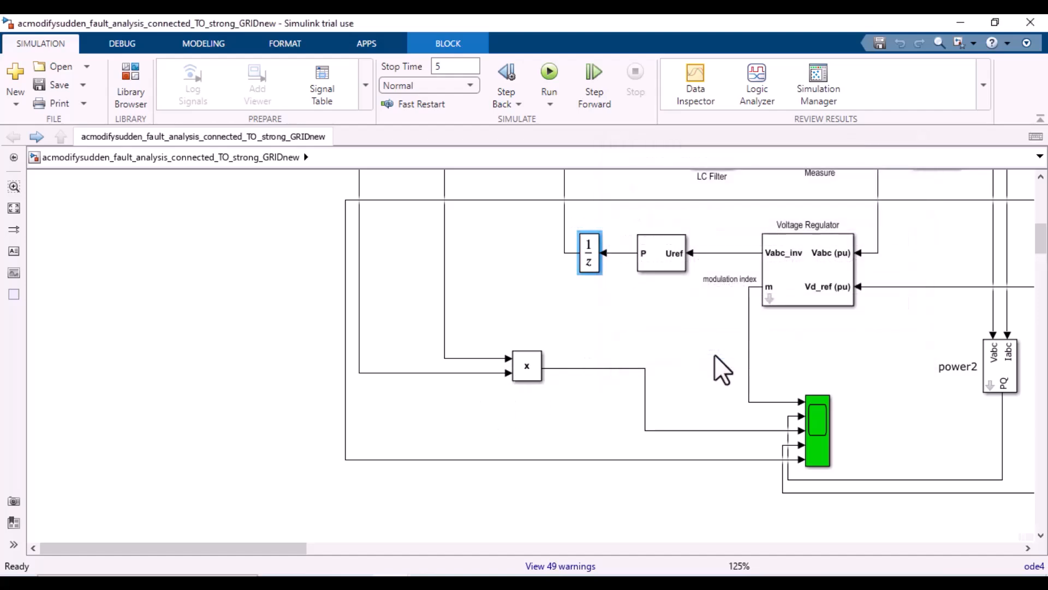
Step: Trace the battery's DC current and Vdc signals from their measurement blocks to the product block feeding the green scope
scroll(1042, 237, "up", 3)
scroll(1042, 240, "up", 3)
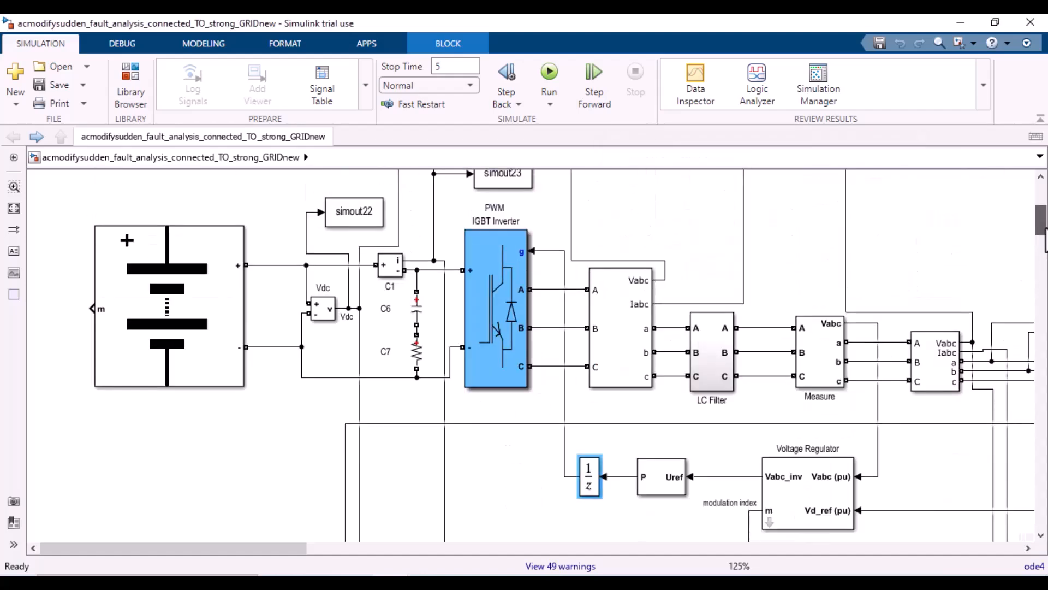
scroll(1043, 241, "down", 6)
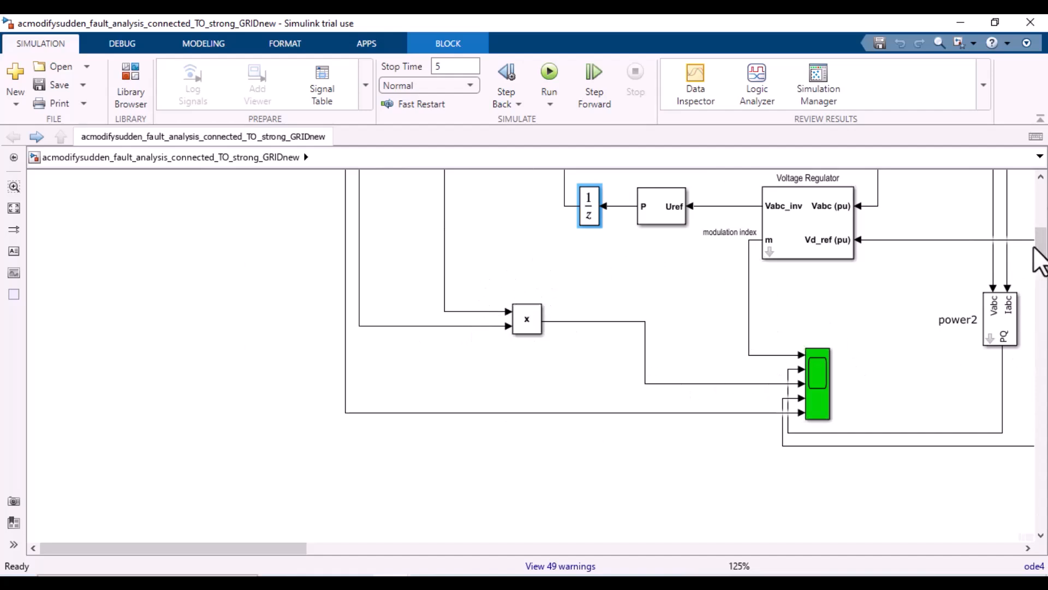
left_click_drag(1036, 256, 1043, 221)
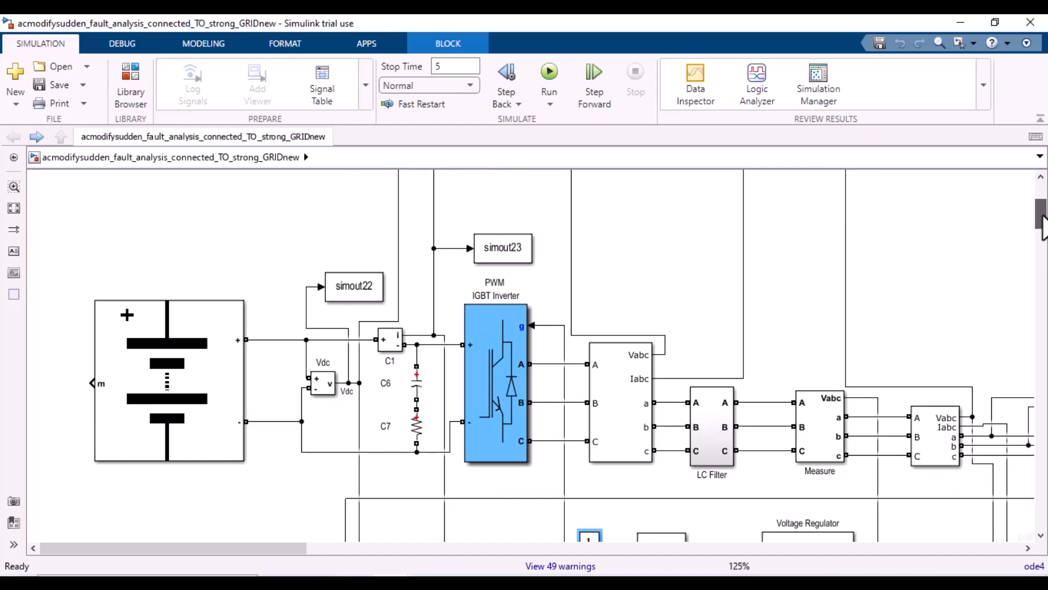
left_click(441, 476)
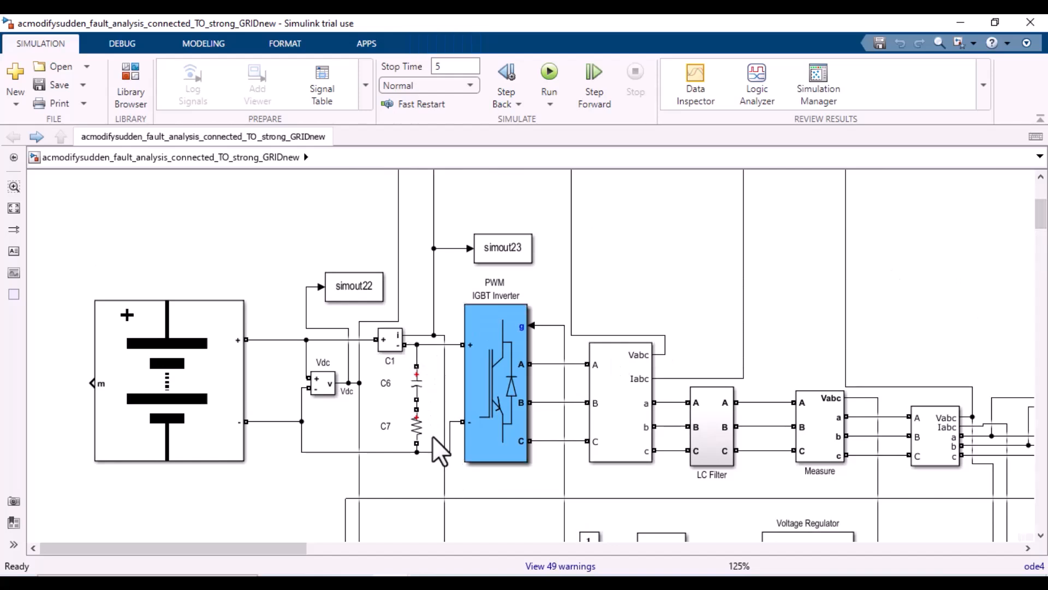
left_click(444, 493)
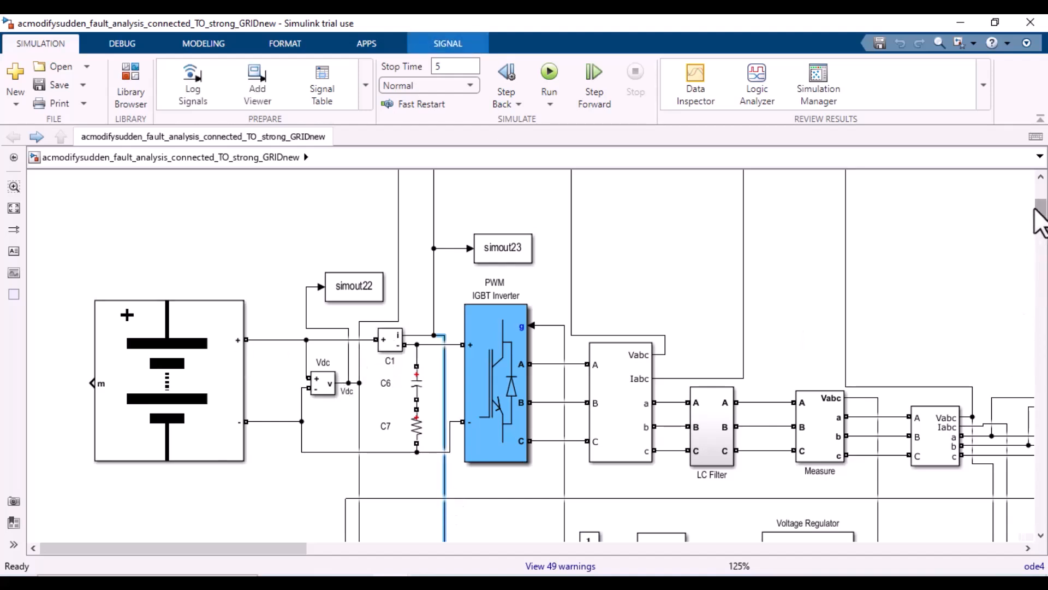
mouse_move(1035, 214)
left_mouse_down()
mouse_move(1037, 244)
mouse_move(1040, 217)
left_mouse_up()
left_click(466, 336)
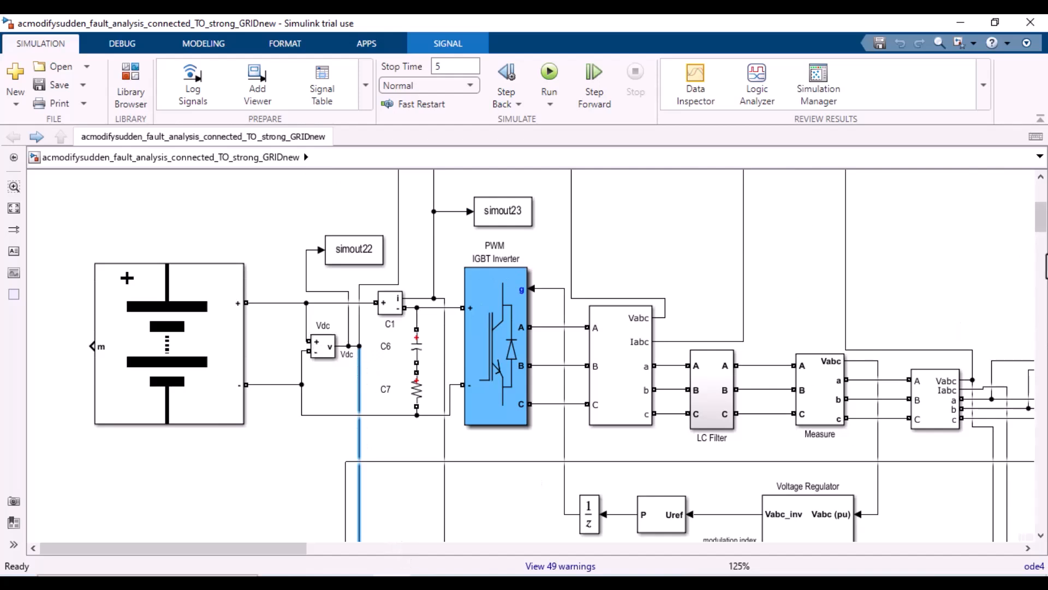
left_click_drag(1041, 218, 1041, 252)
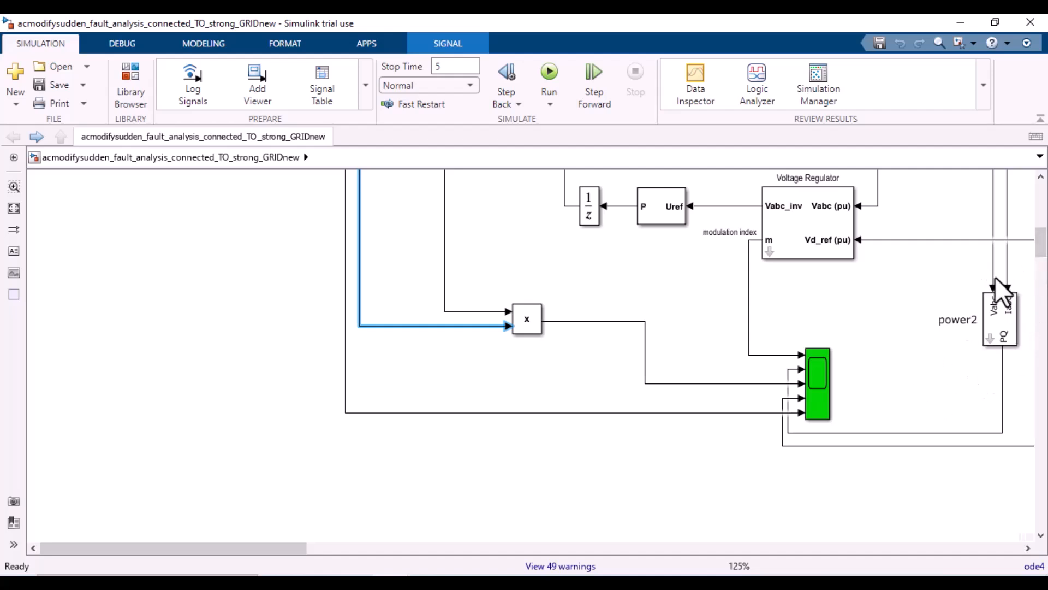
Step: Trace the Vabc and Iabc signals from the three-phase measurement block into power2, and its PQ output to the green scope
left_click_drag(279, 547, 421, 548)
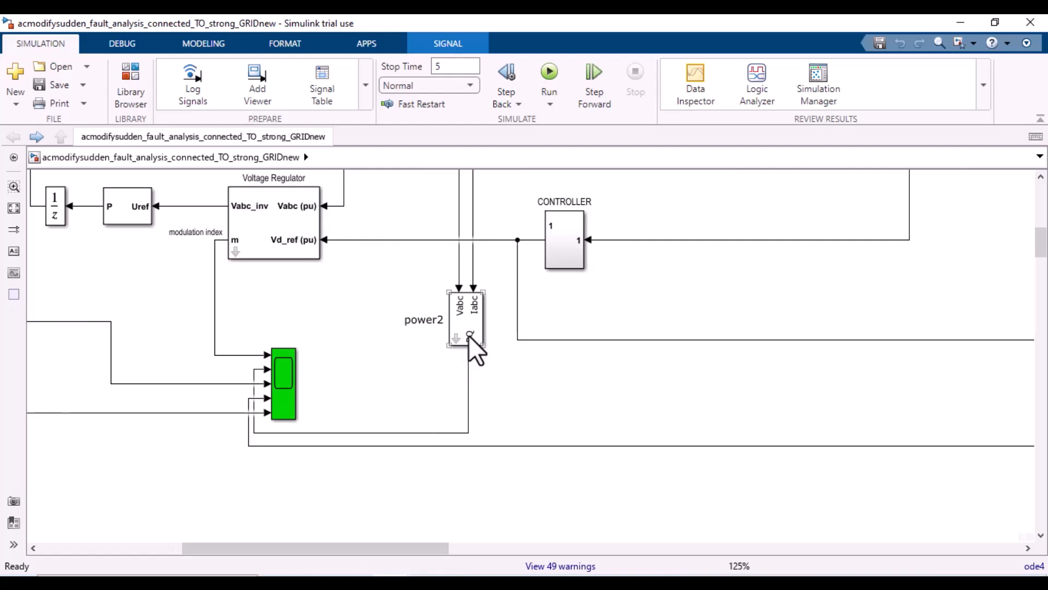
left_click(459, 267)
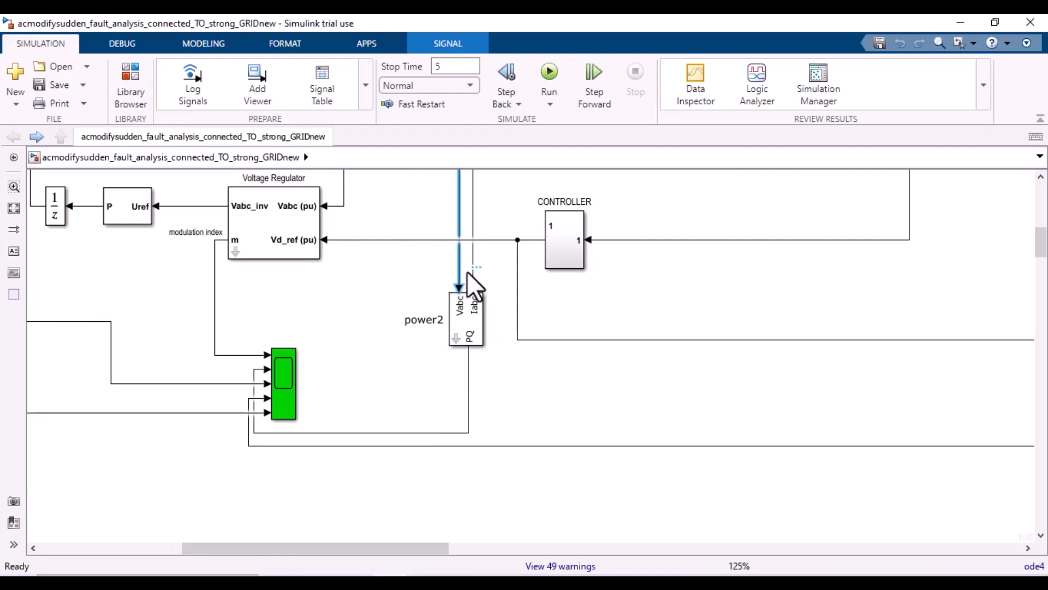
left_click(473, 274)
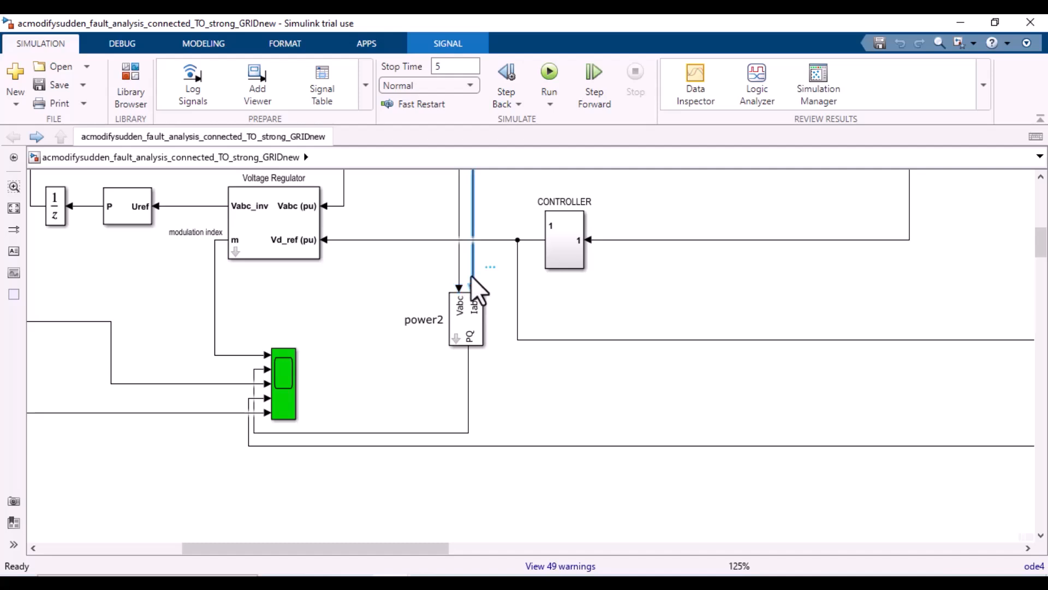
left_click(452, 321)
scroll(421, 401, "up", 3)
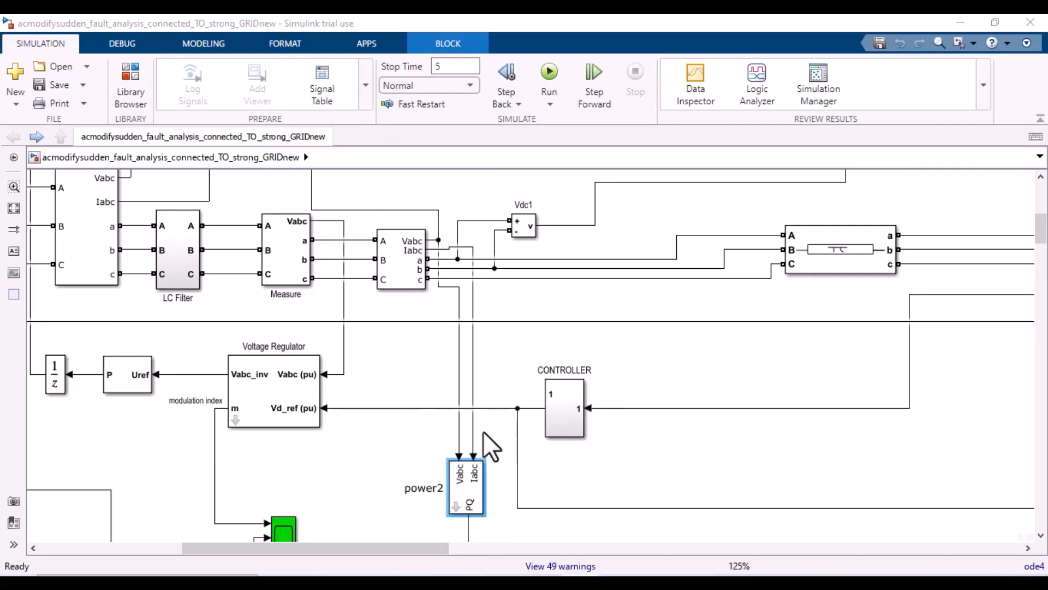
left_click(471, 384)
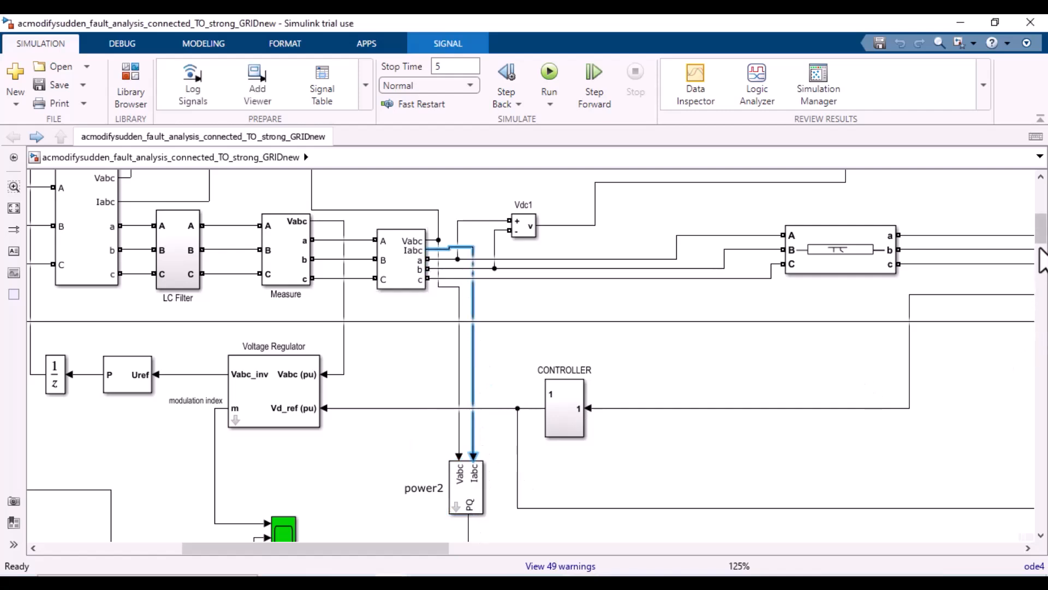
left_click_drag(1039, 239, 1040, 260)
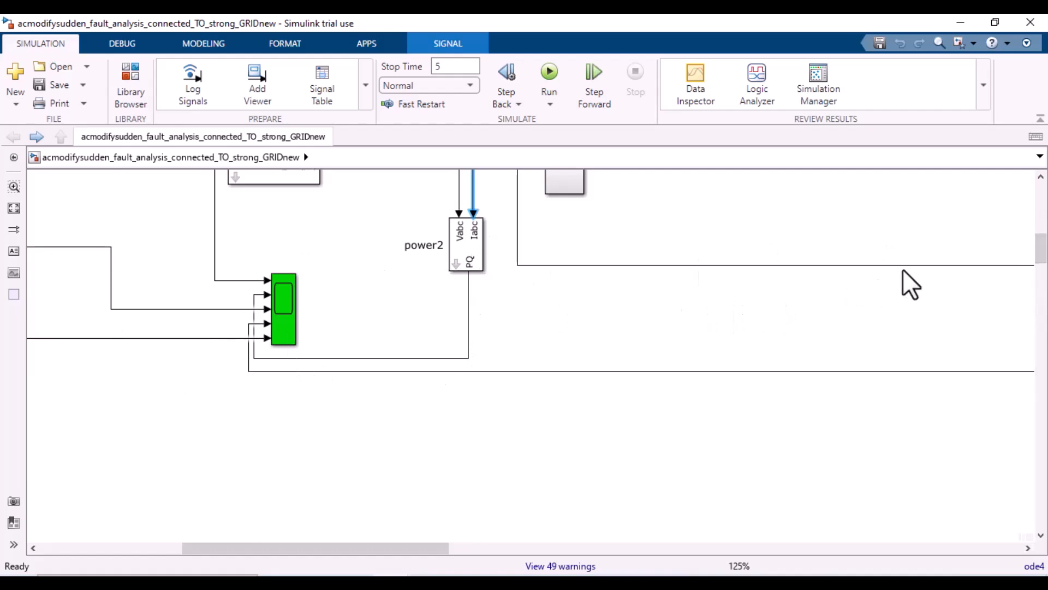
Step: Check the Three-Phase Breakergrid side1 block parameters, including initial status, switching times and resistances, and put the dialog away
left_click_drag(1040, 243, 1040, 217)
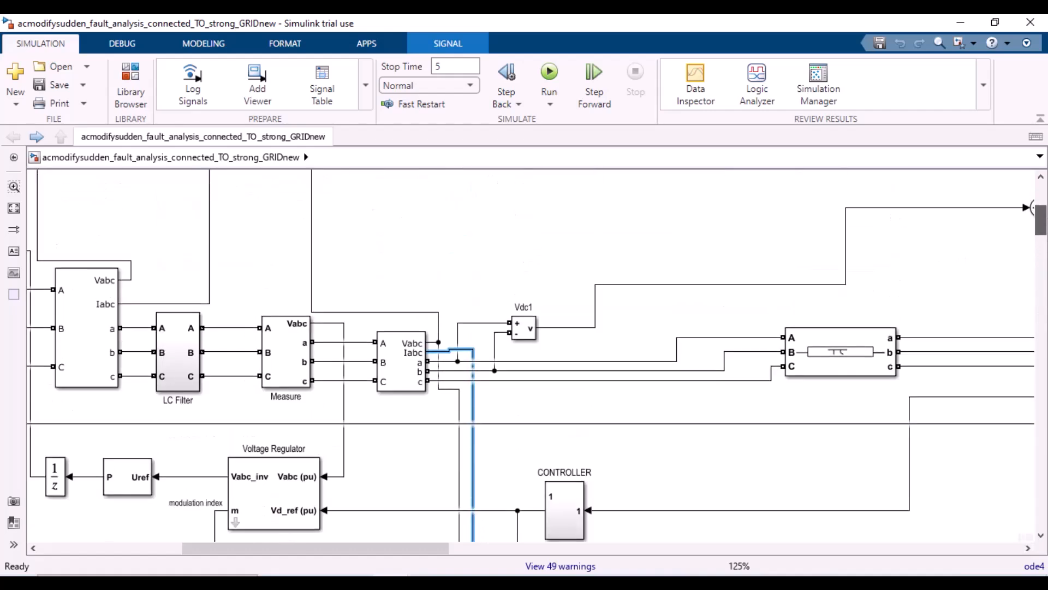
left_click_drag(381, 547, 947, 565)
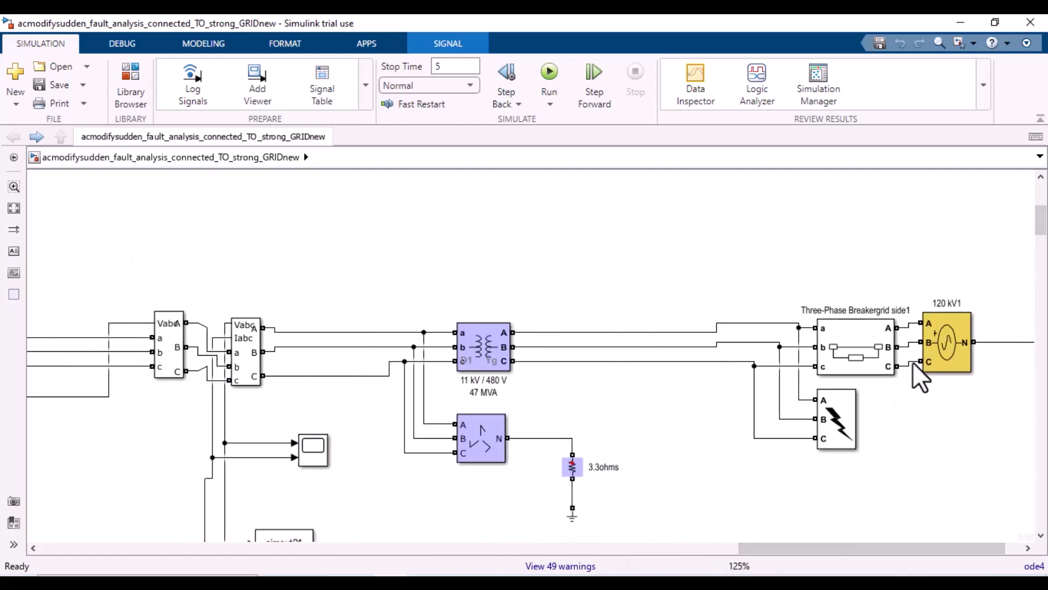
left_click(867, 358)
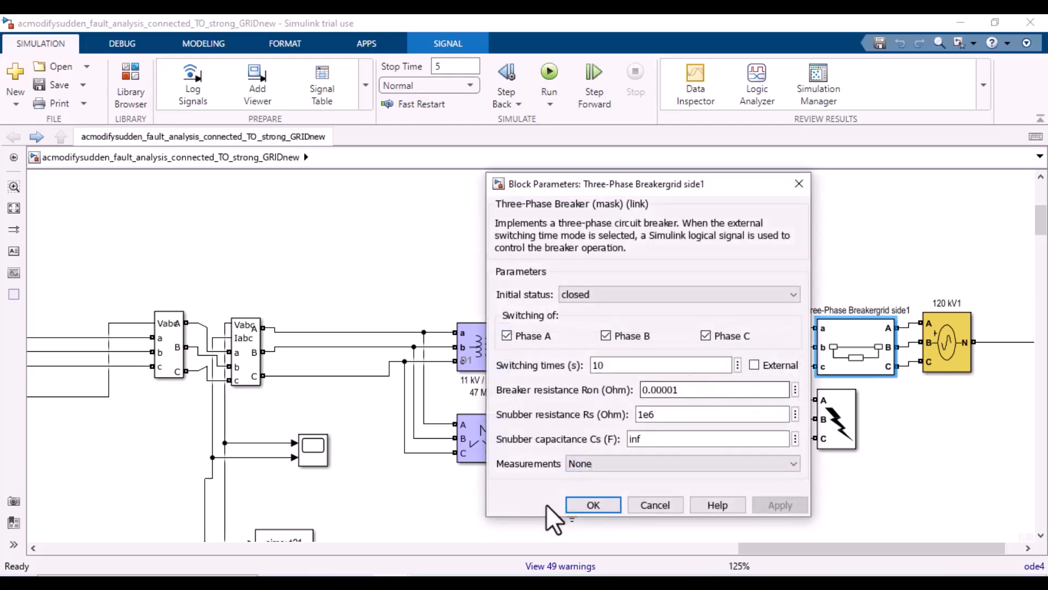
left_click(671, 506)
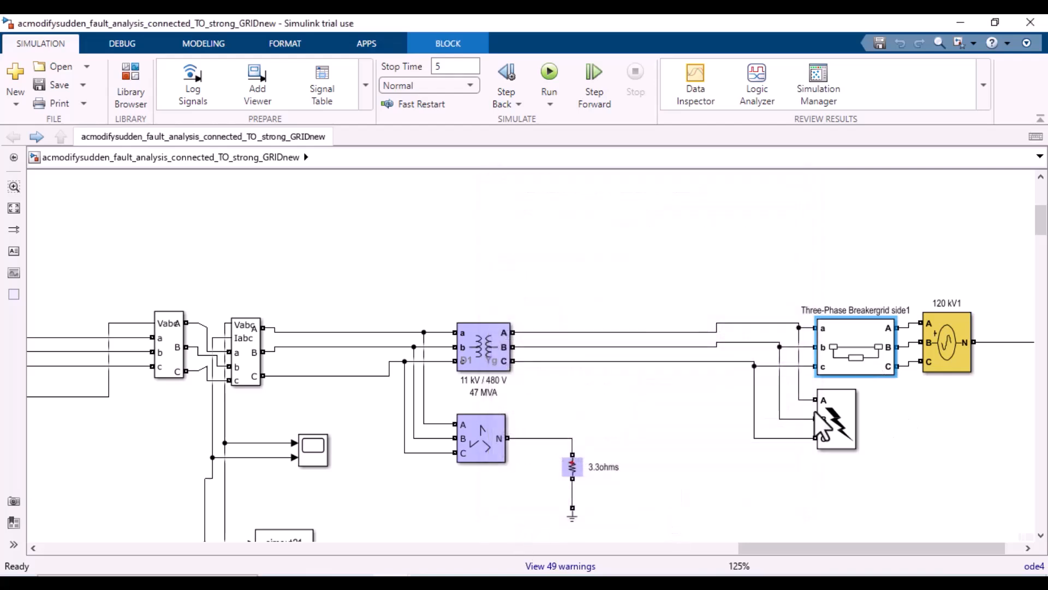
Step: Check the block parameters of Three-Phase V-I Measurement2 and Three-Phase V-I Measurement14 on the low-voltage side of the grid transformer
double_click(250, 361)
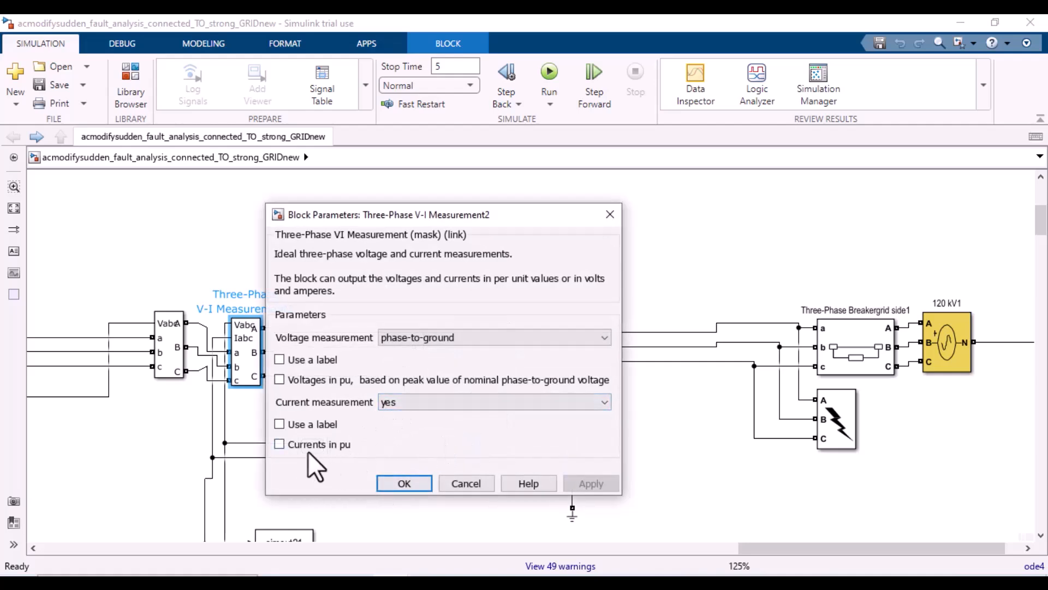
left_click(401, 486)
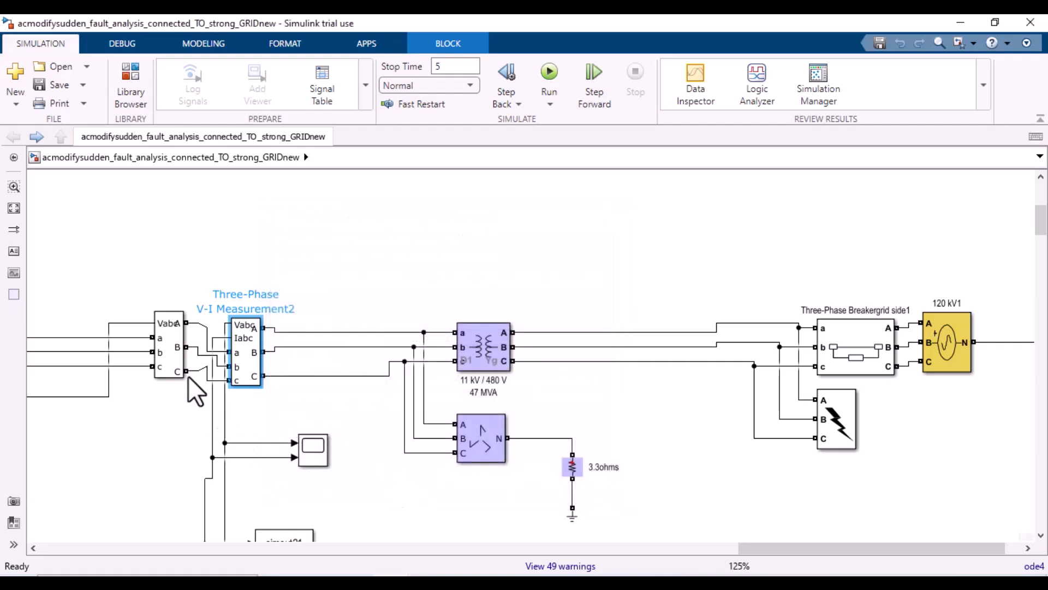
double_click(169, 359)
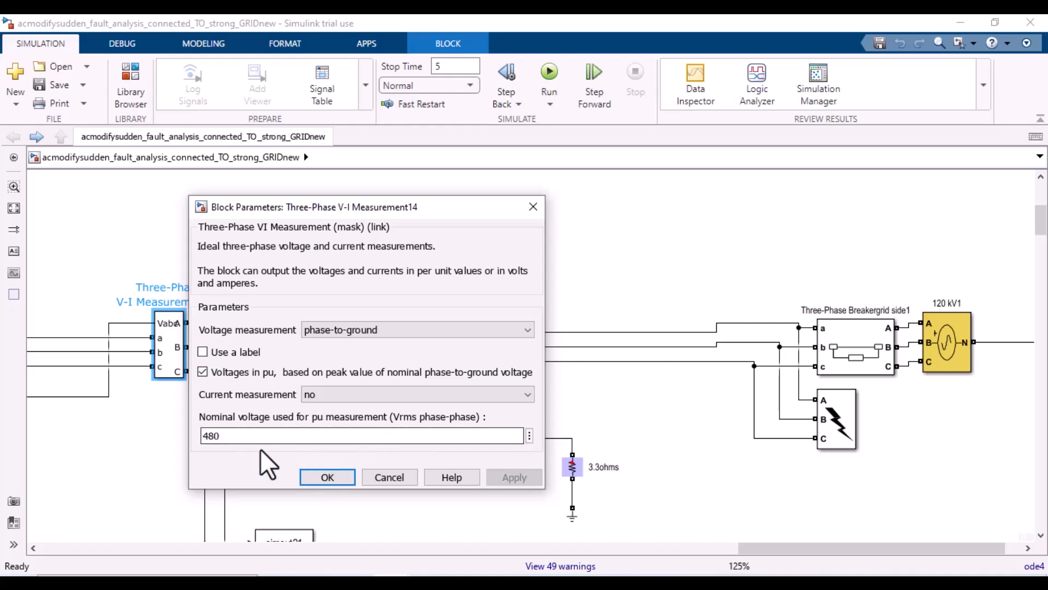
left_click(327, 476)
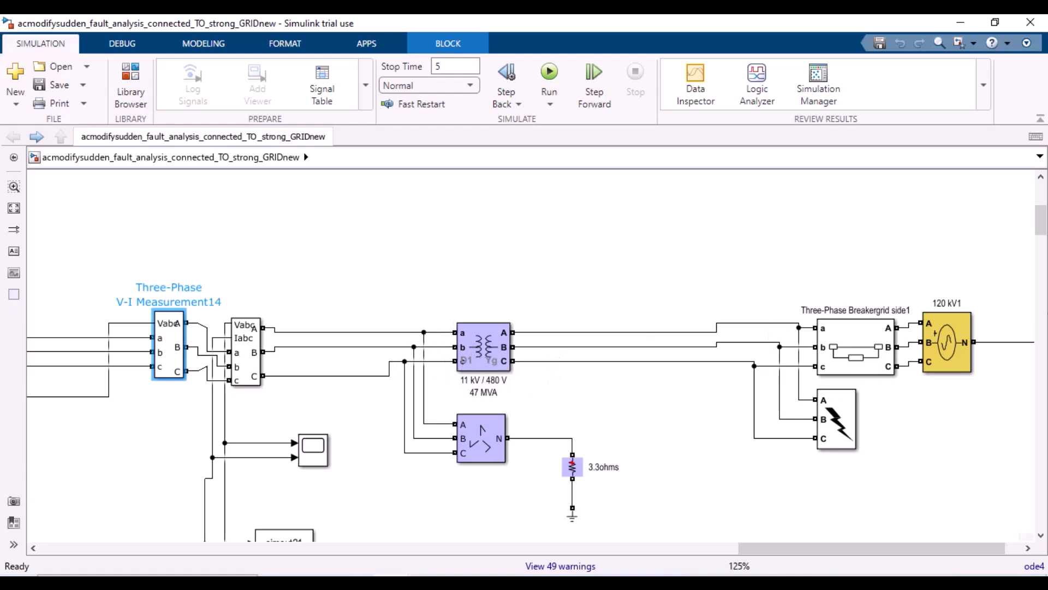
Step: Follow the grid-side Vabc and Iabc signals down to simout20, simout21 and power1, and return to the transformer section
left_click_drag(1041, 222, 1041, 235)
scroll(1040, 228, "down", 5)
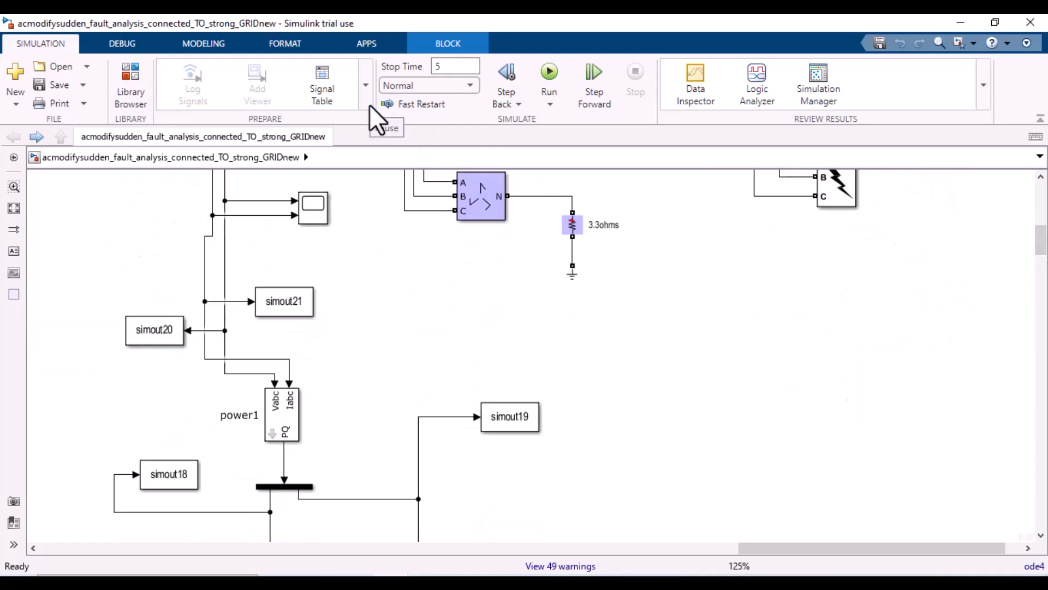
scroll(1040, 240, "up", 3)
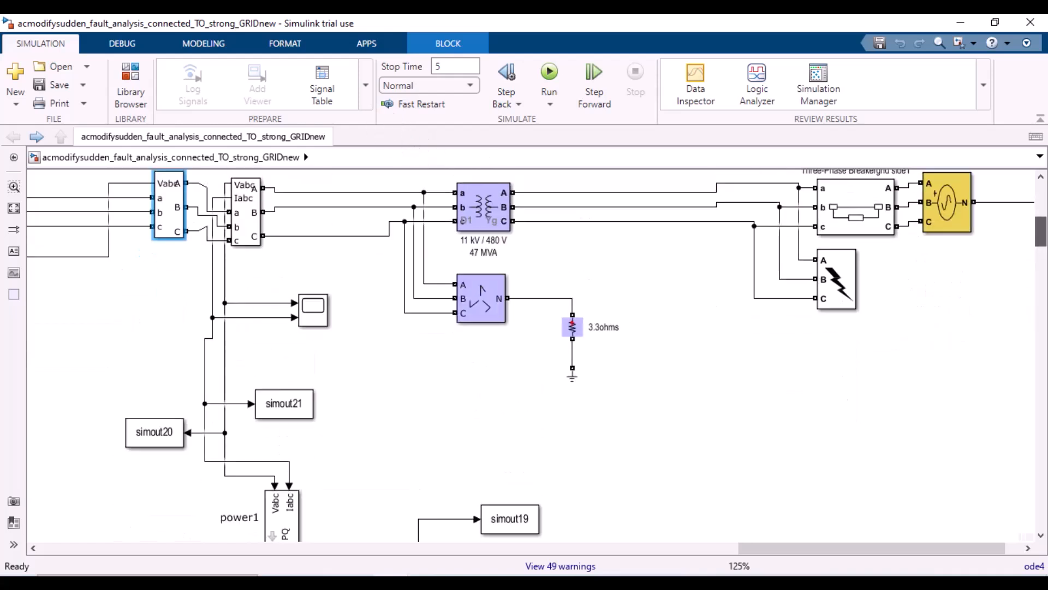
scroll(1041, 229, "up", 4)
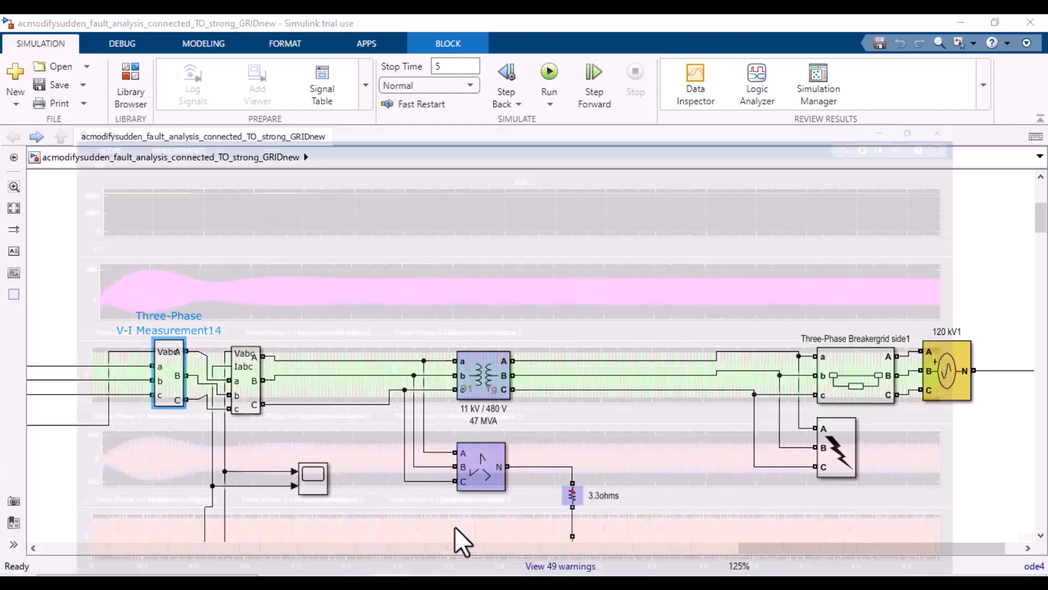
Step: Review the Vdc and C1 current waveforms in Scope9 and locate the battery-side signals feeding it in the model
left_click(454, 526)
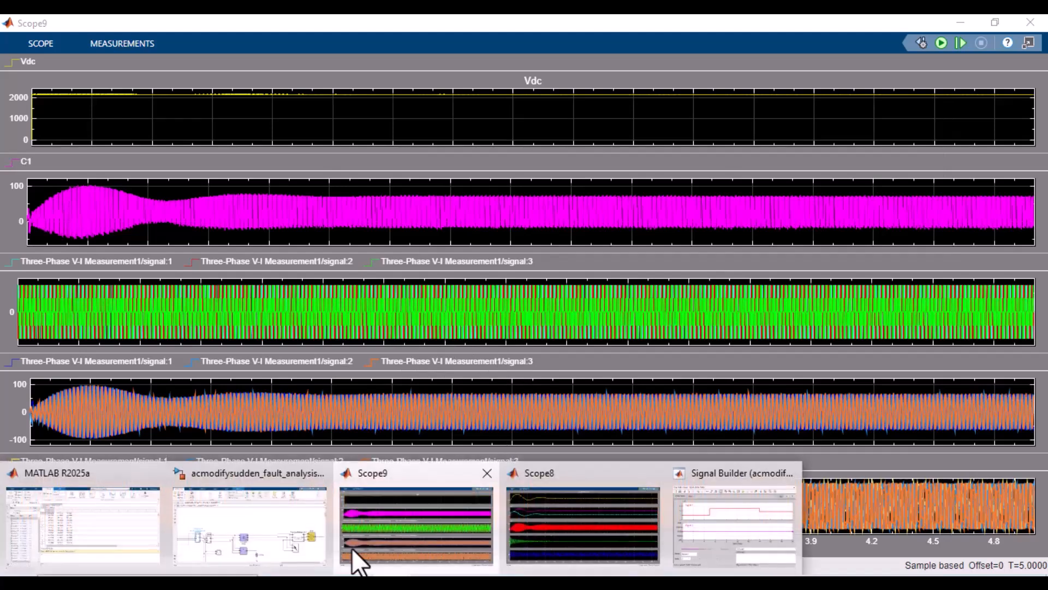
left_click(259, 541)
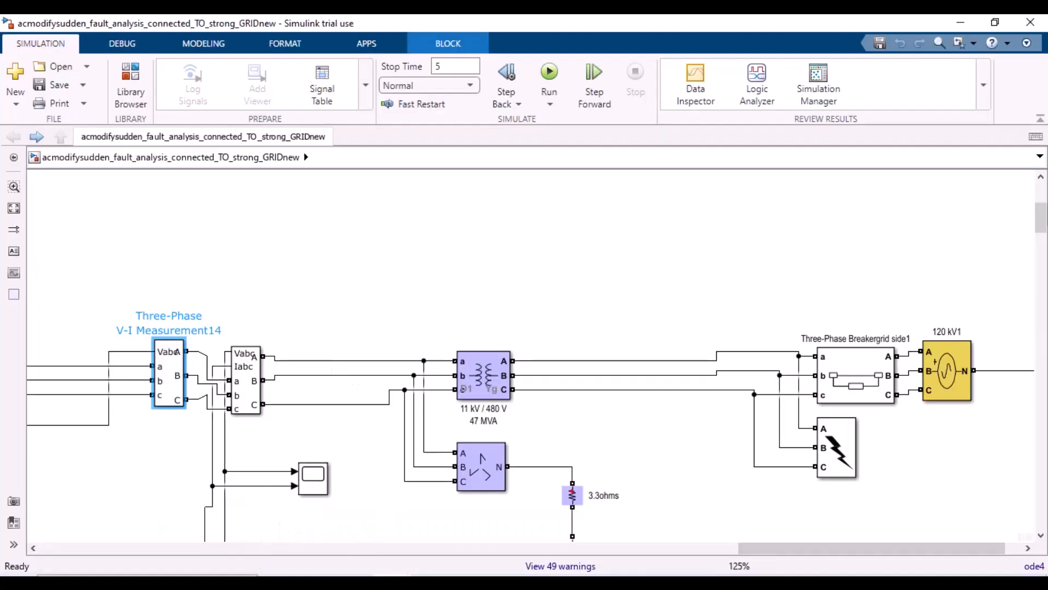
left_click_drag(1039, 219, 1039, 283)
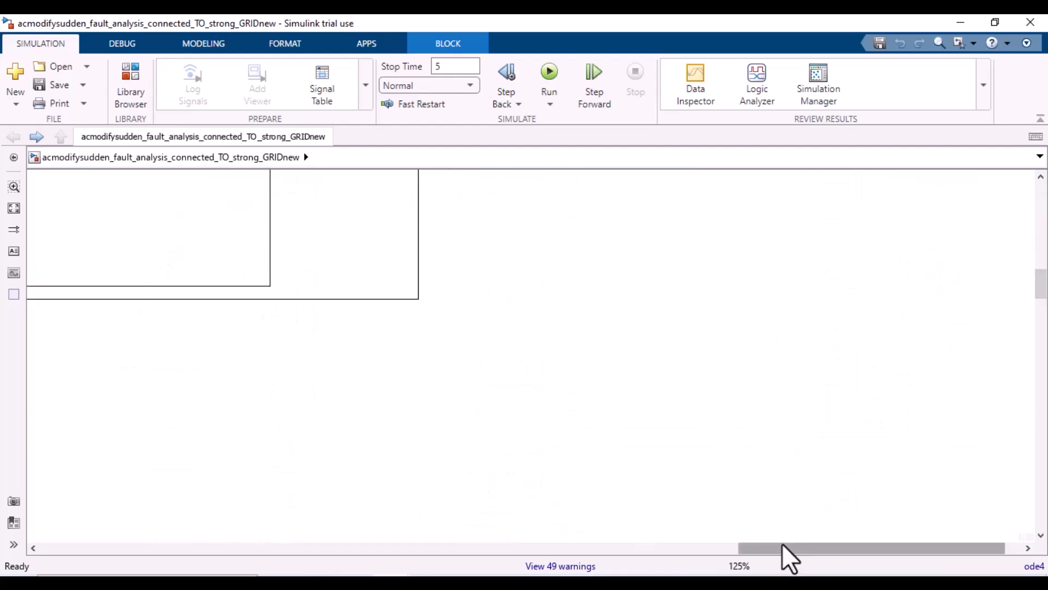
left_click_drag(781, 547, 543, 532)
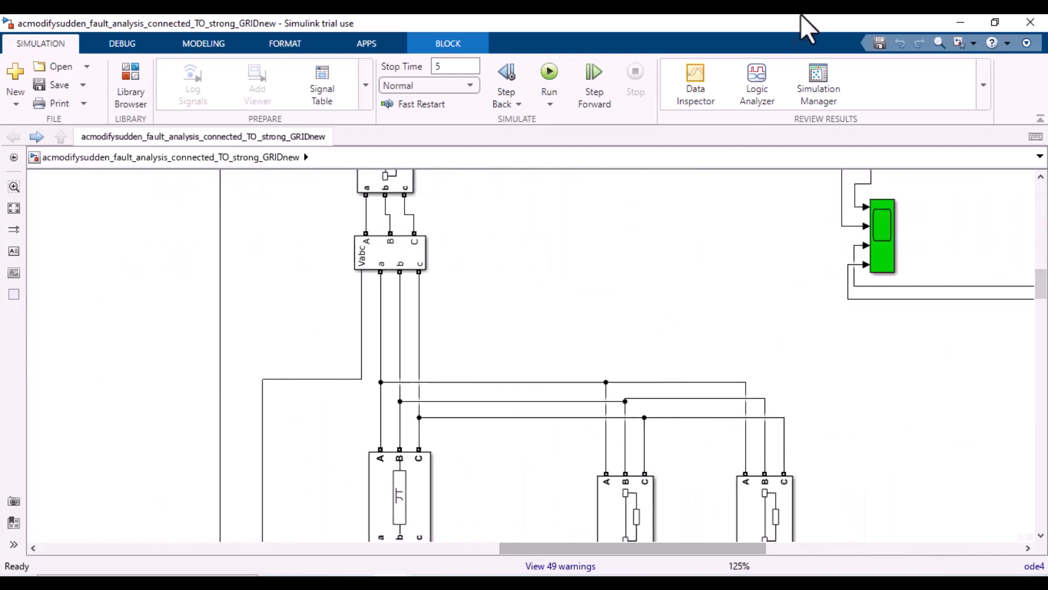
key("alt+Tab")
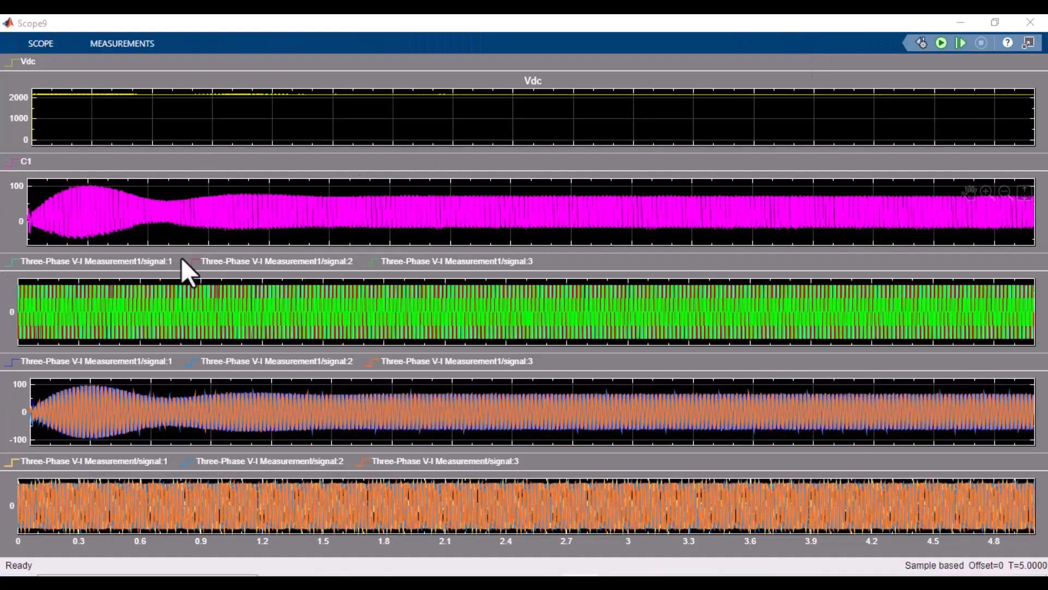
left_click(961, 22)
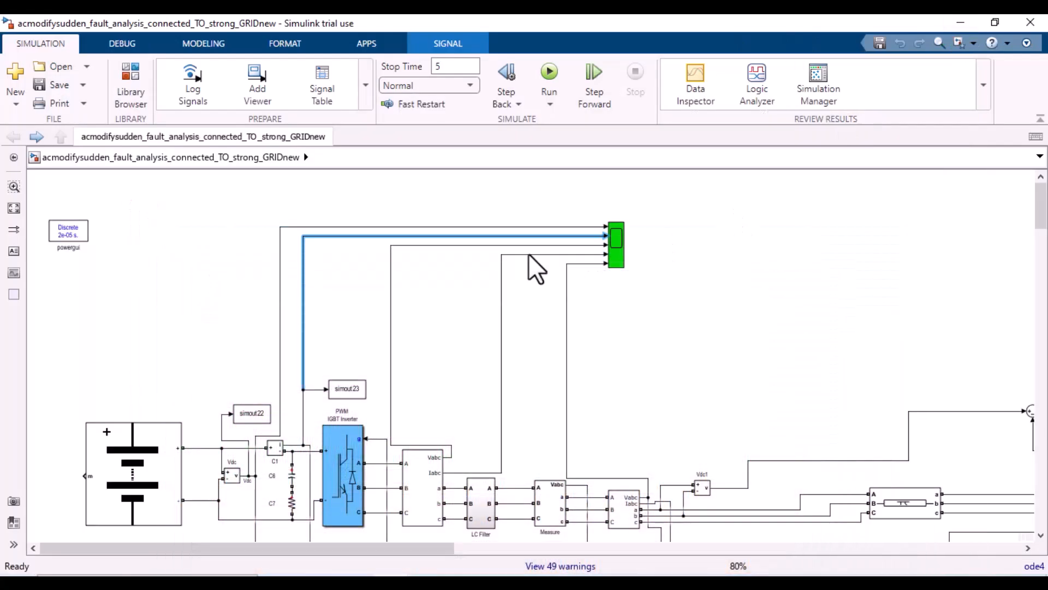
Step: Trace the Vabc and Iabc lines from the inverter output measurement to the upper green scope and compare them with the Scope9 waveforms
left_click(390, 391)
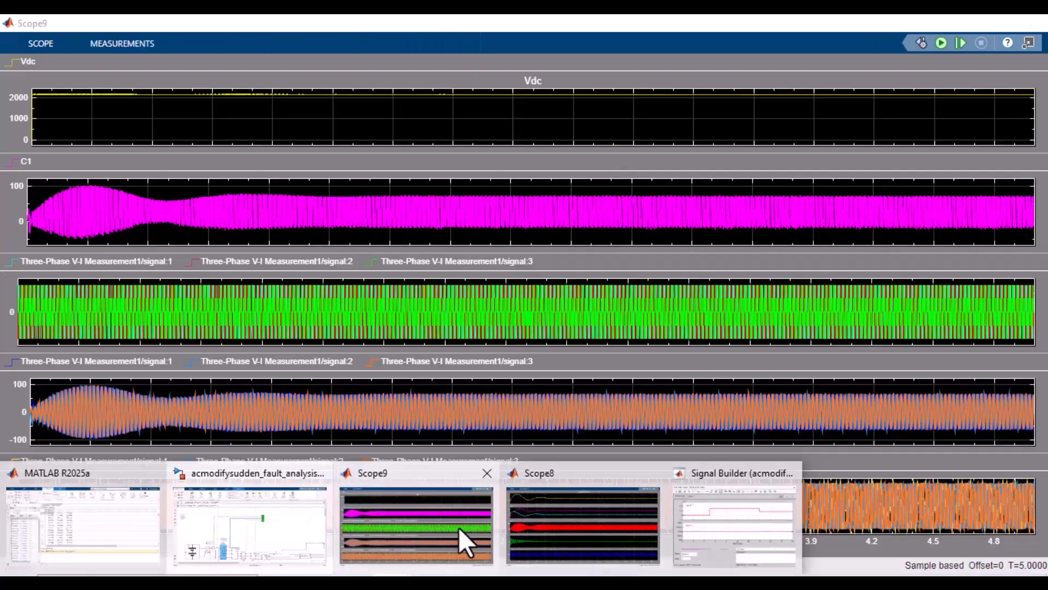
left_click(461, 538)
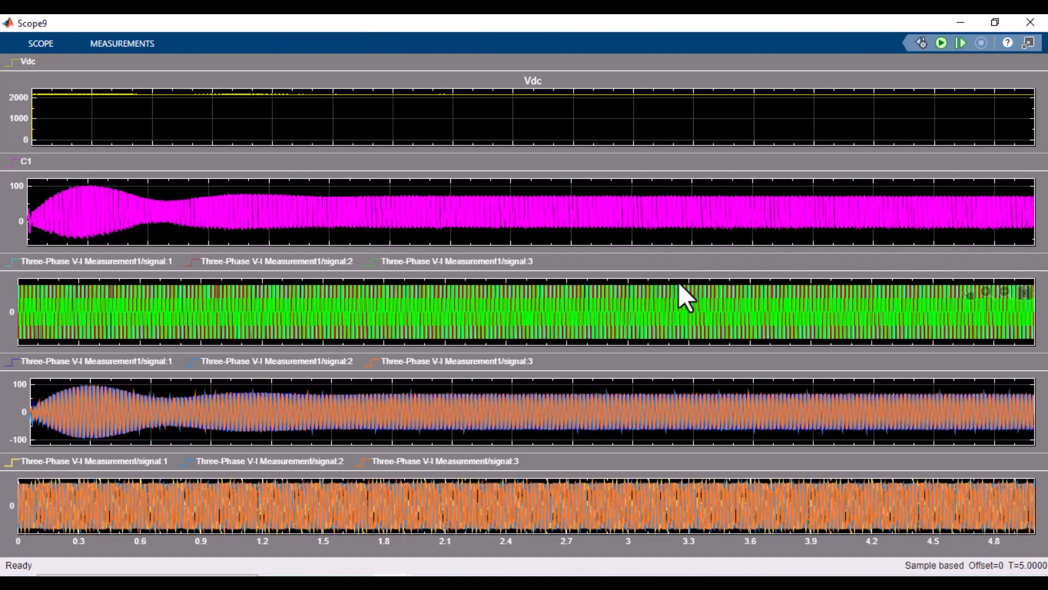
left_click(960, 23)
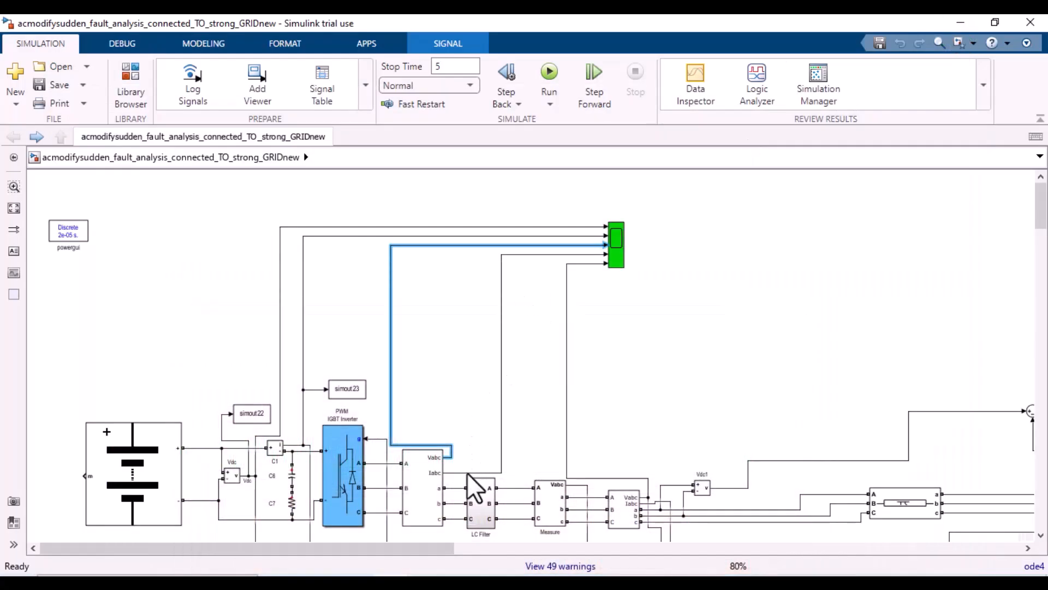
left_click(501, 464)
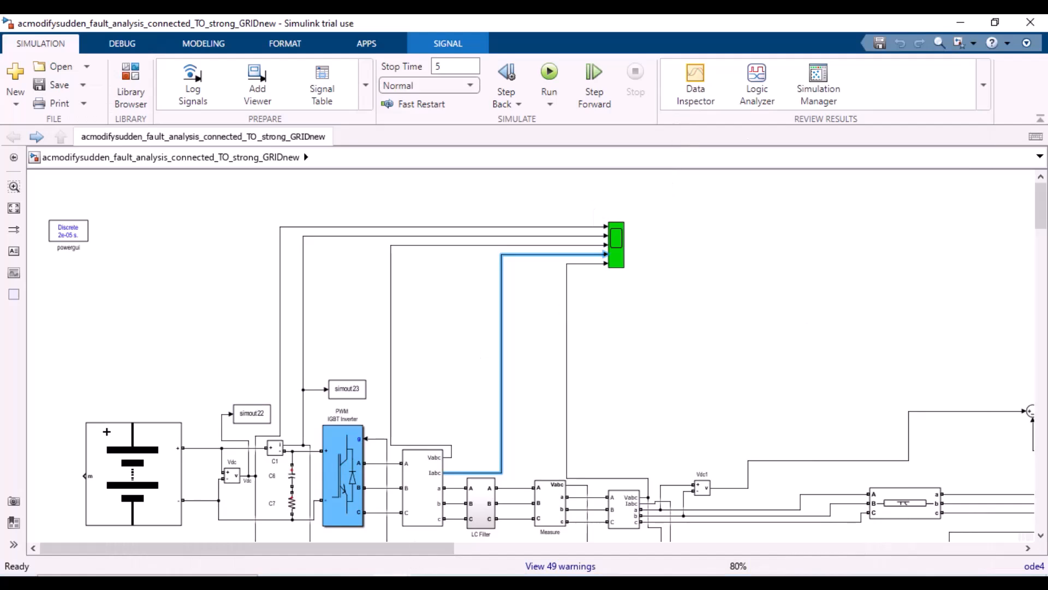
left_click(465, 528)
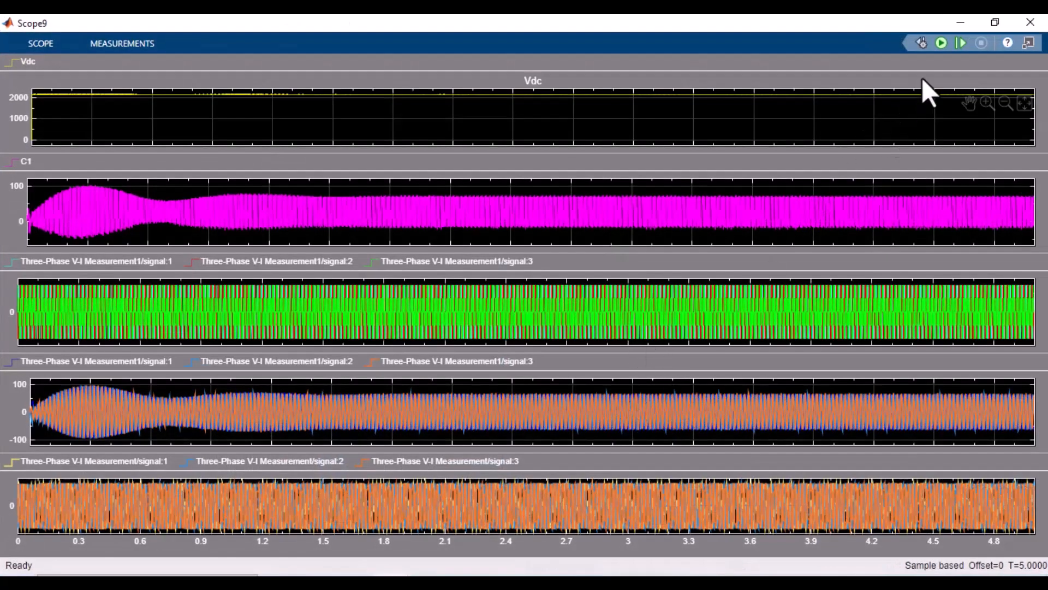
left_click(962, 22)
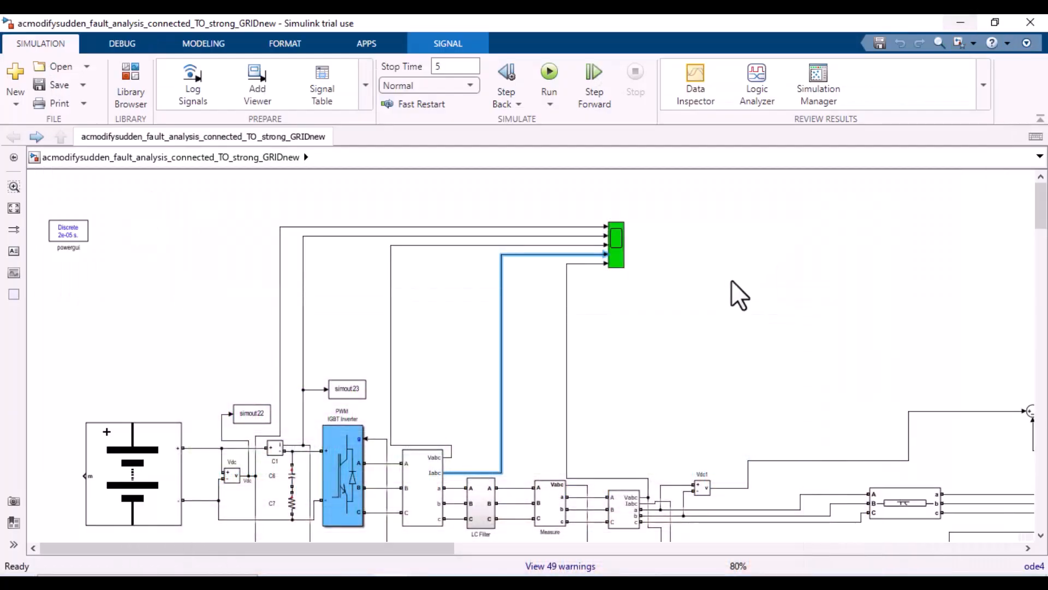
Step: Trace the post-filter Vabc line, zoom Scope9 to about 0.49 to 0.67 s, and compare its waveforms with the inverter output Vabc signal
left_click(567, 369)
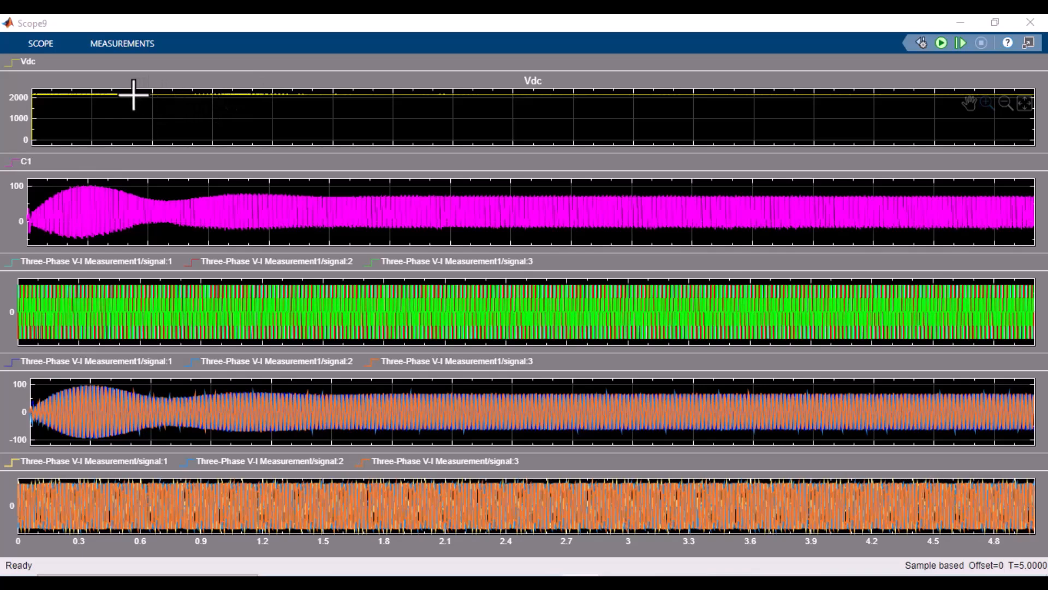
left_click_drag(130, 90, 163, 142)
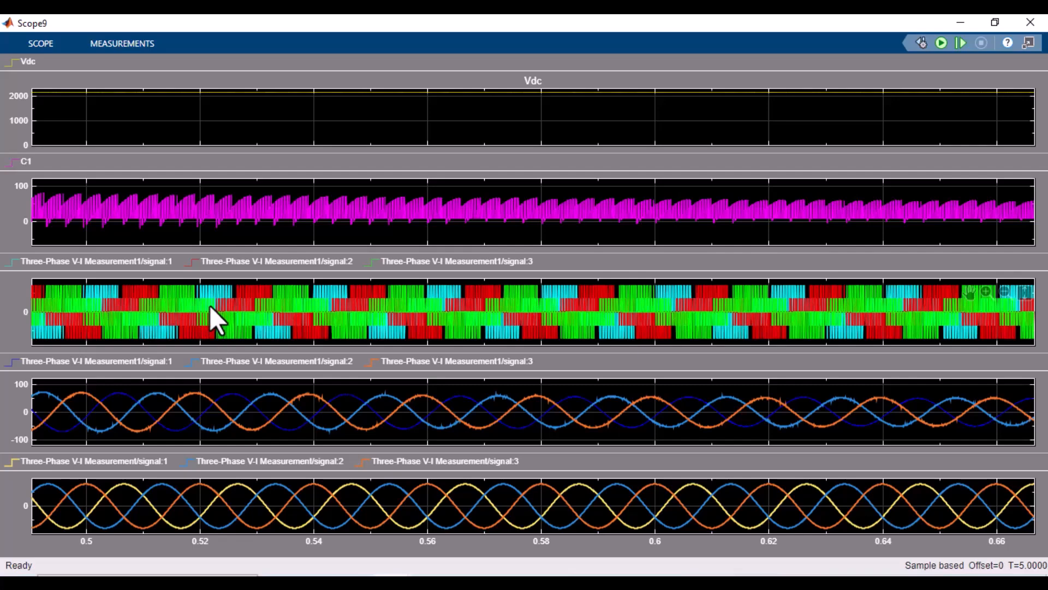
left_click(958, 16)
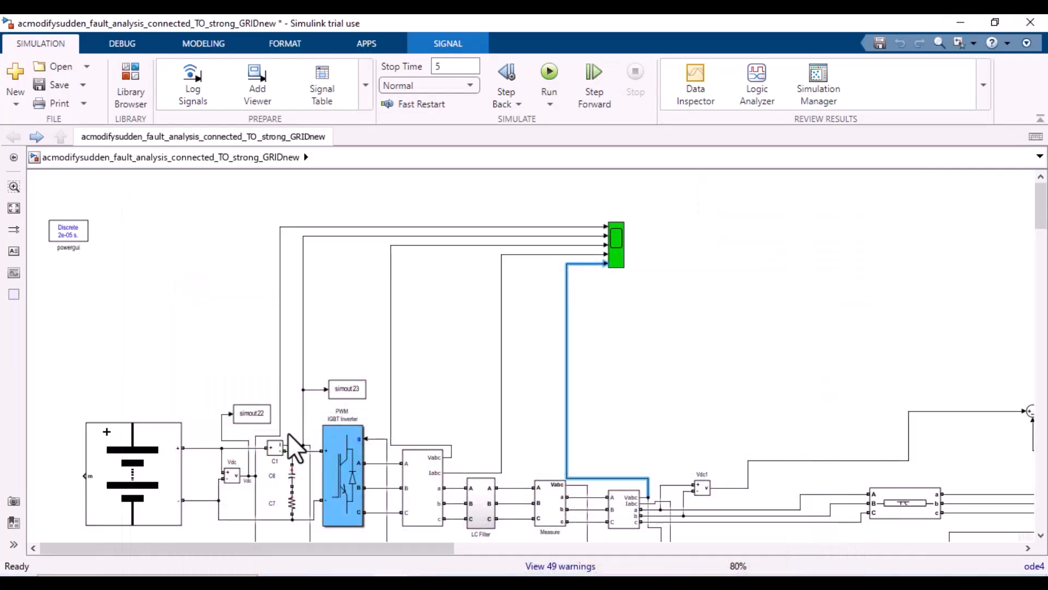
left_click(391, 421)
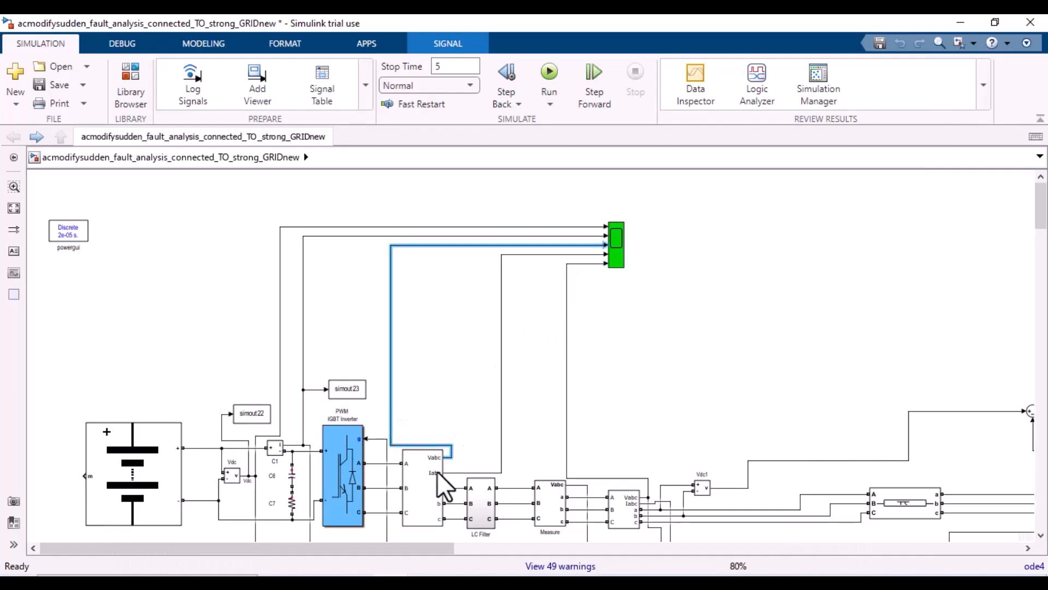
double_click(621, 258)
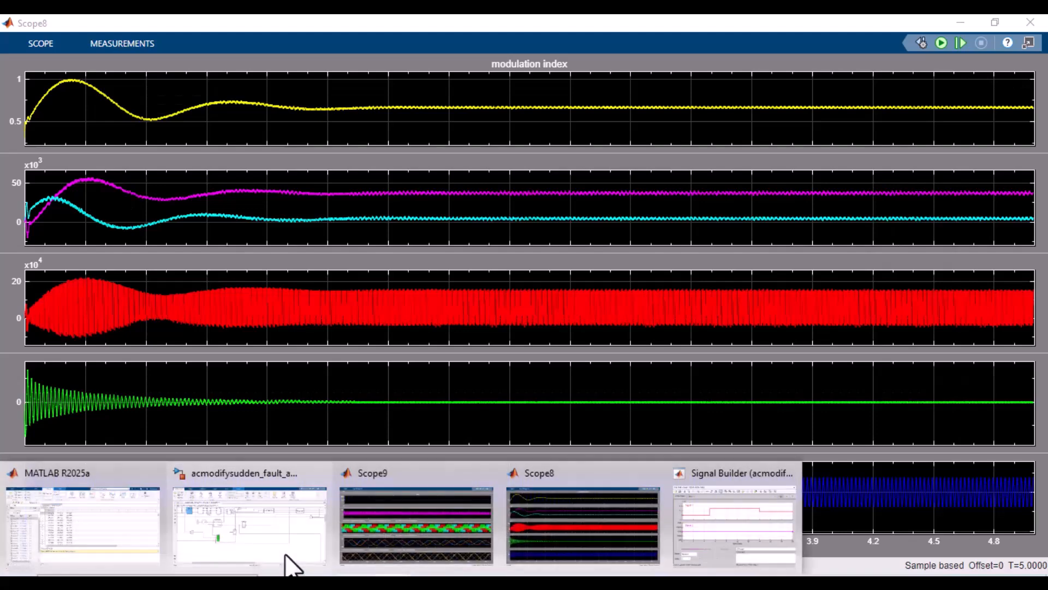
Step: Compare the modulation index and other Scope8 waveforms with the signals wired into the lower green scope
left_click(267, 544)
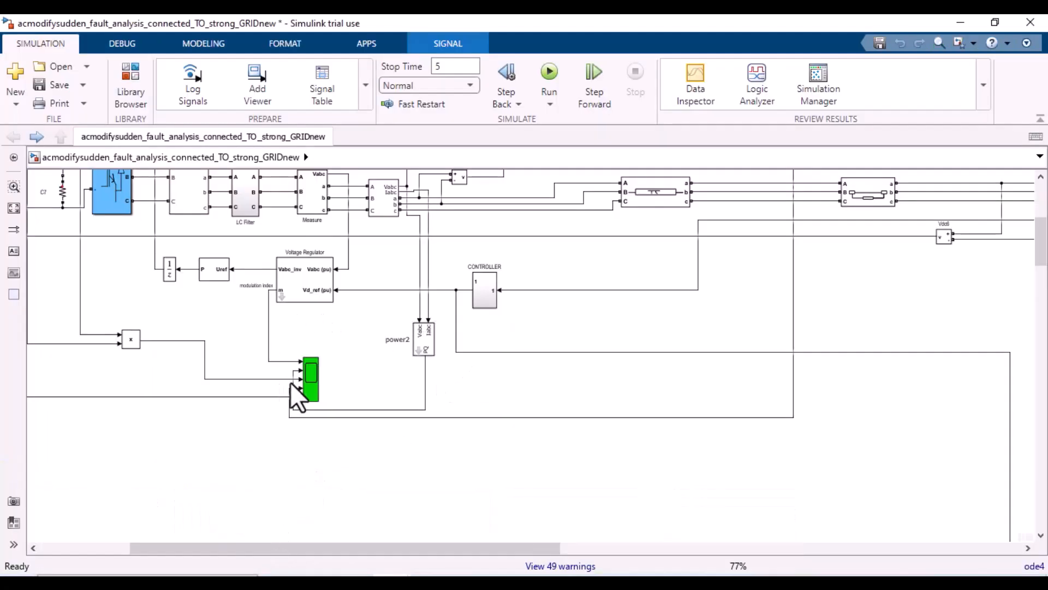
left_click(377, 573)
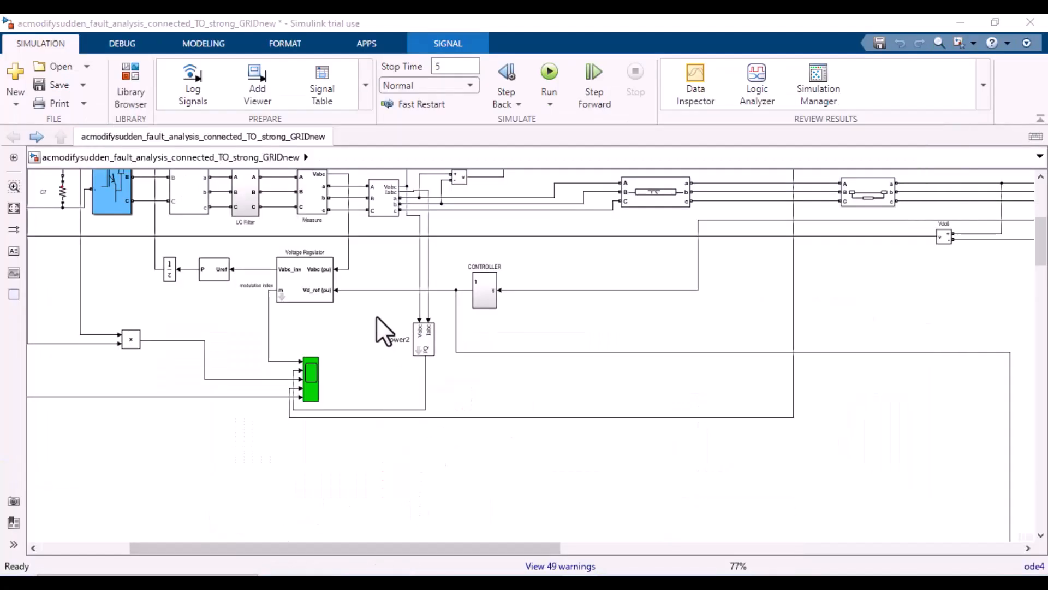
mouse_move(389, 577)
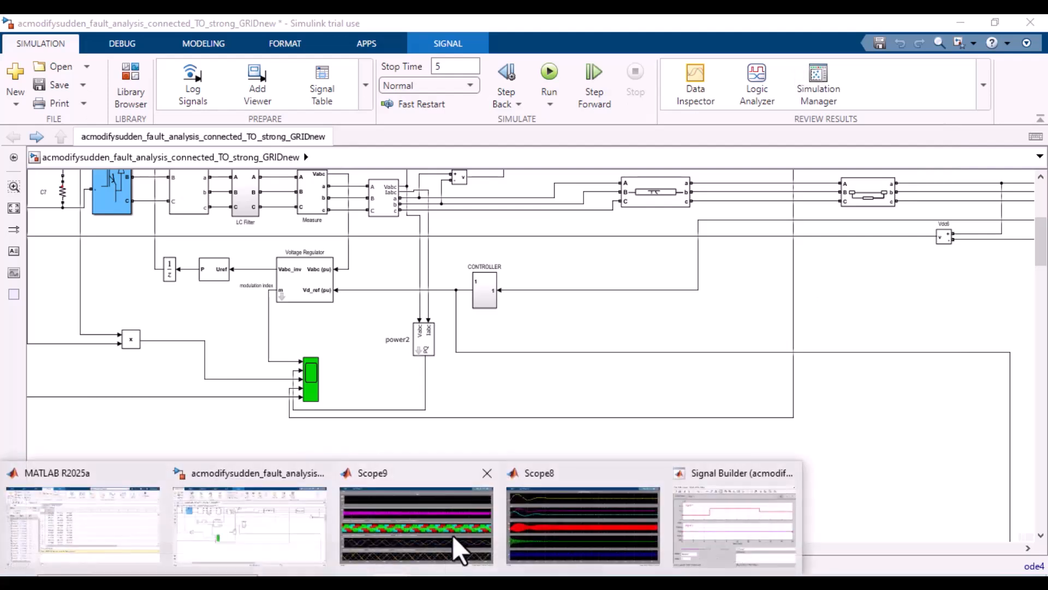
left_click(518, 524)
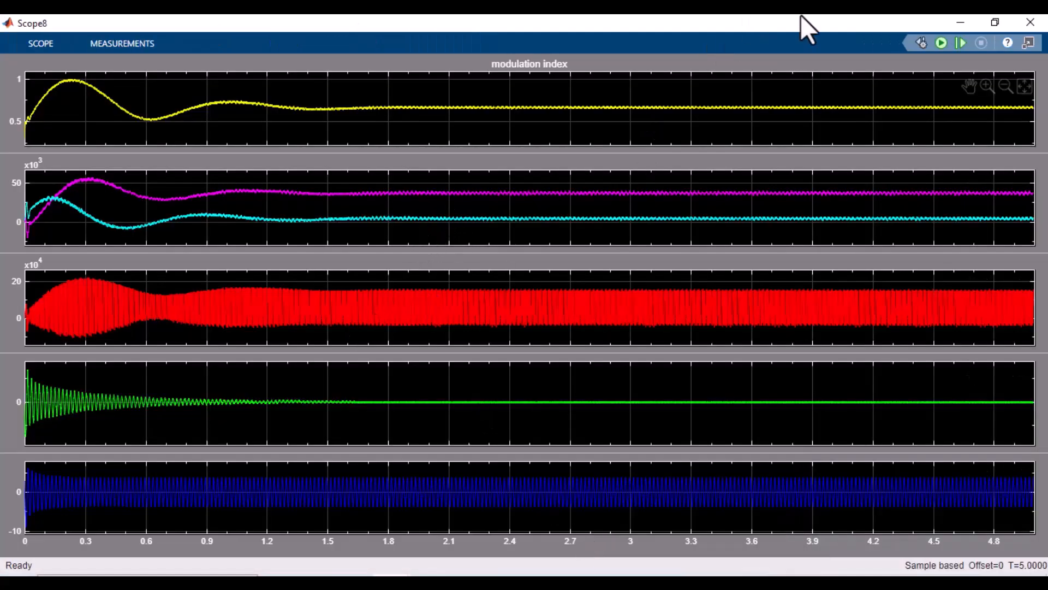
left_click(960, 23)
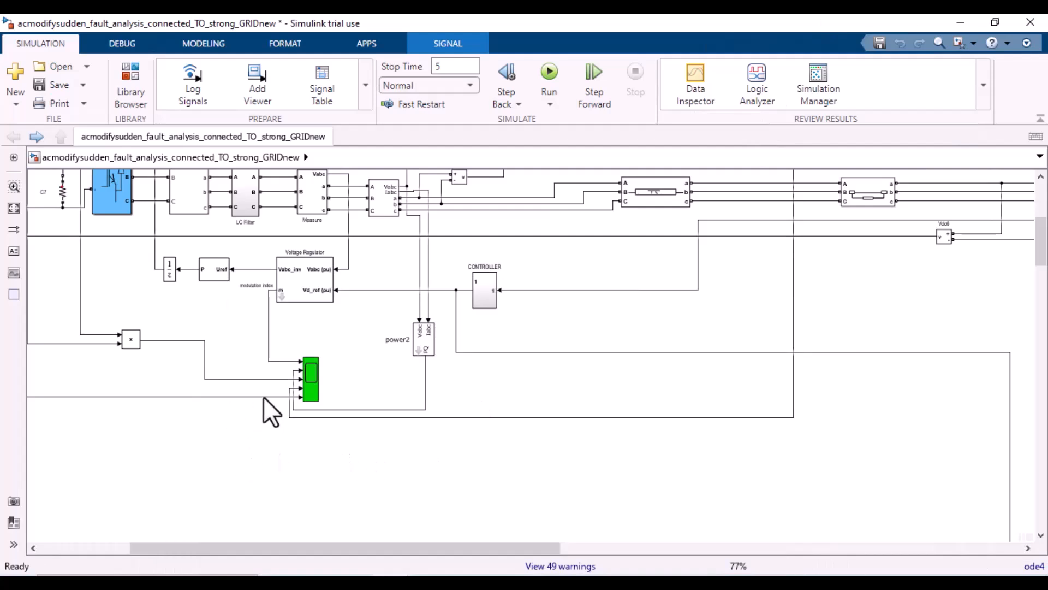
Step: Trace the lower green scope's product block input and its fourth input, following the latter back to the sum block fed by Vdc1
left_click(261, 377)
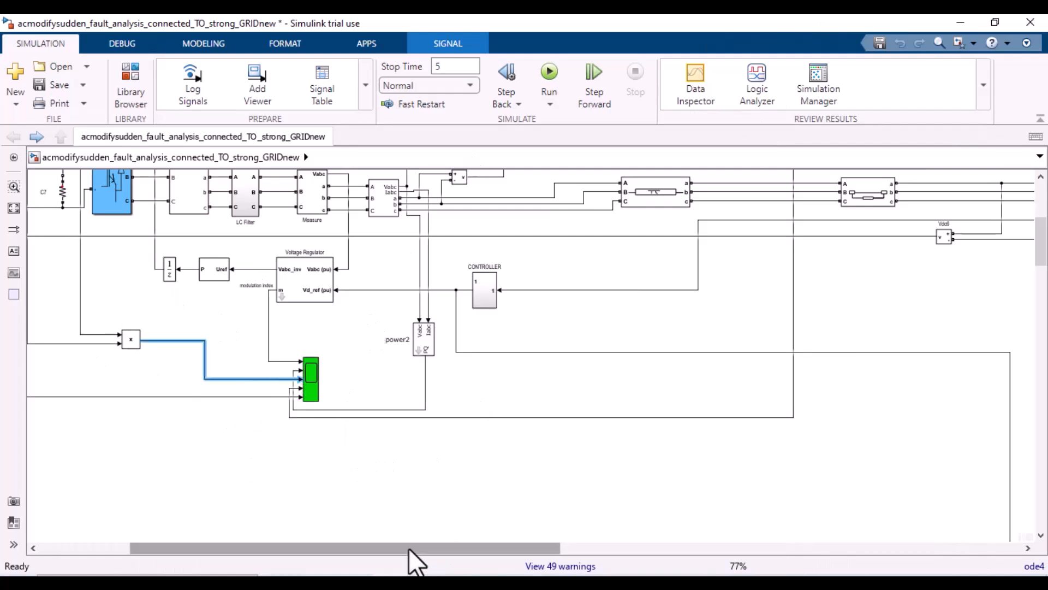
left_click_drag(408, 548, 381, 534)
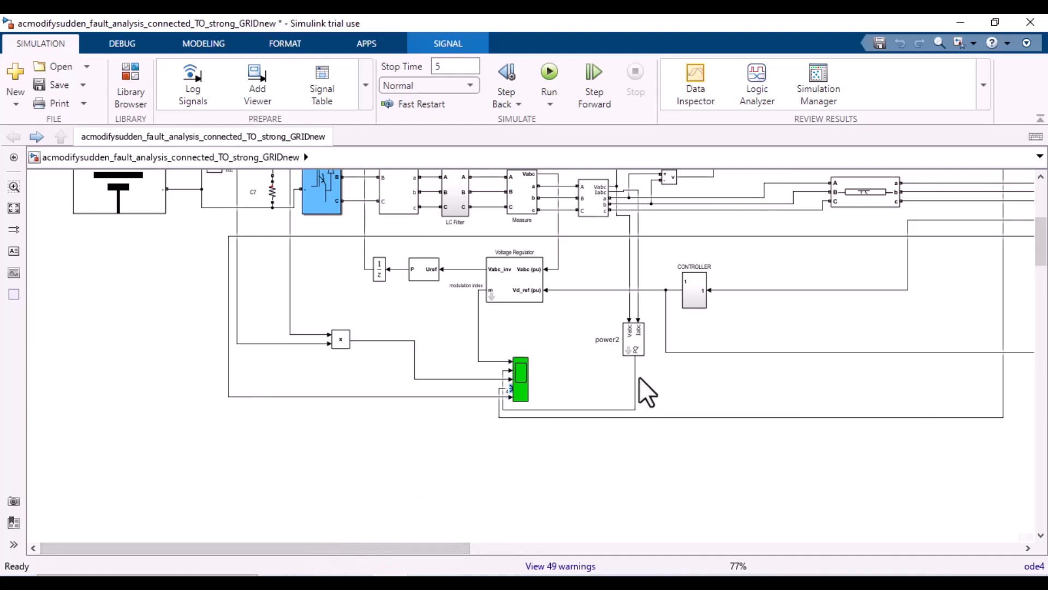
left_click(565, 405)
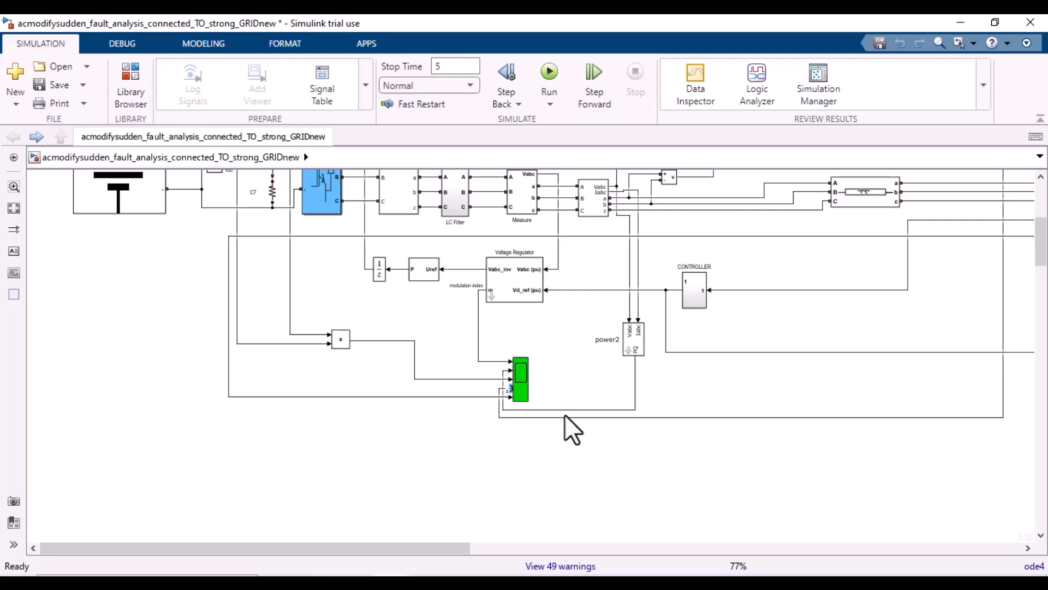
left_click(565, 418)
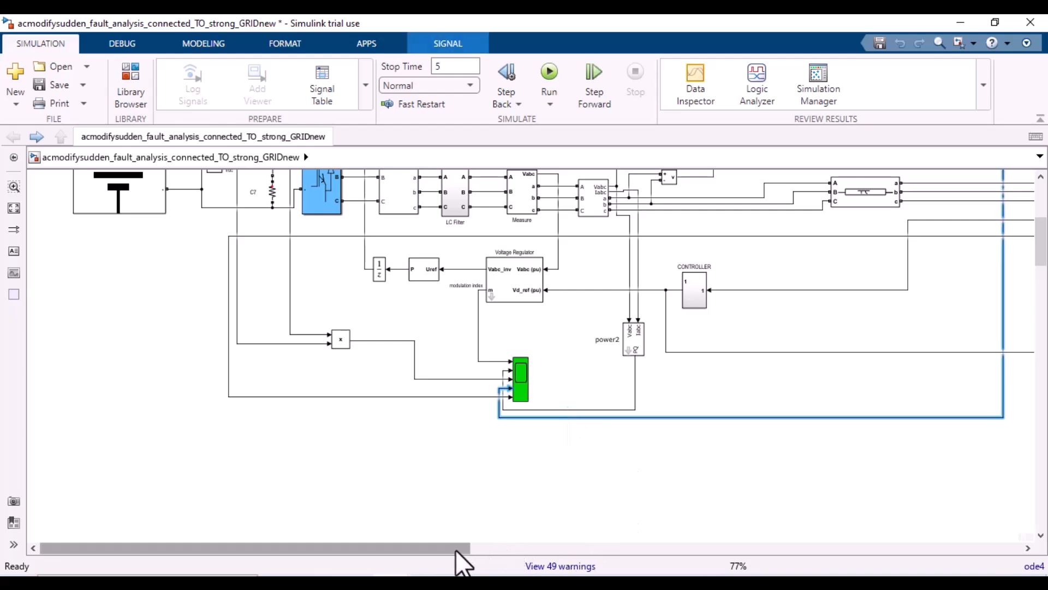
left_click_drag(455, 549, 628, 566)
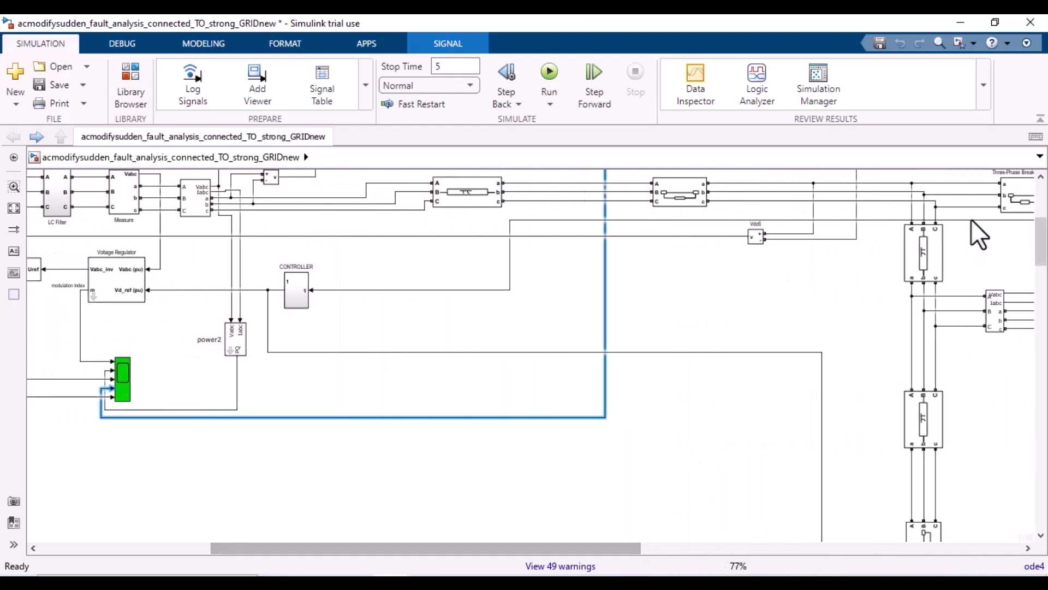
scroll(1040, 240, "up", 5)
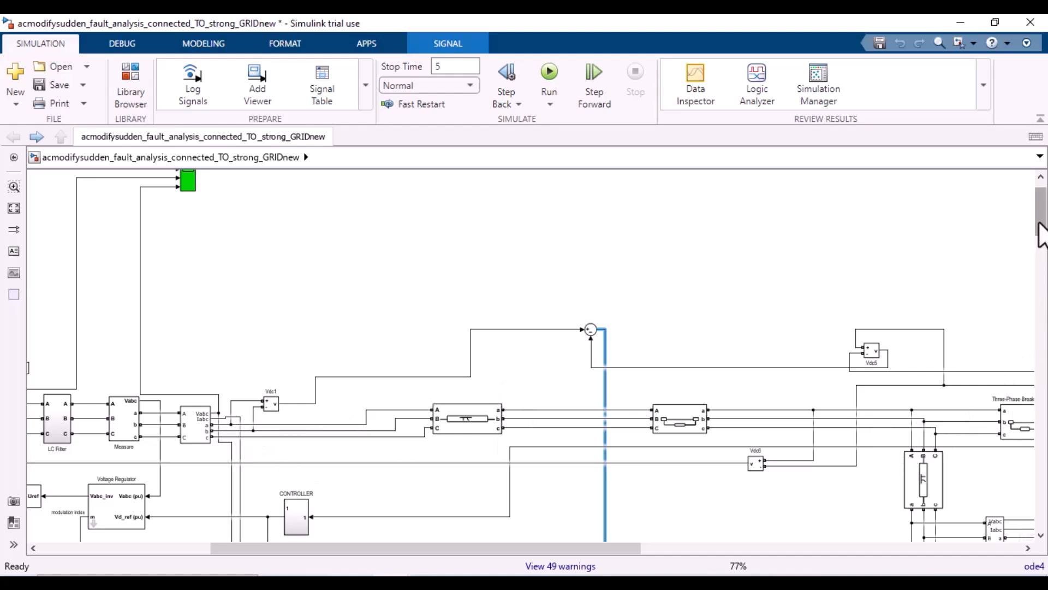
Step: Trace the power2 PQ output and the last input of the lower green scope back to their source lines
left_click_drag(1039, 223, 1039, 261)
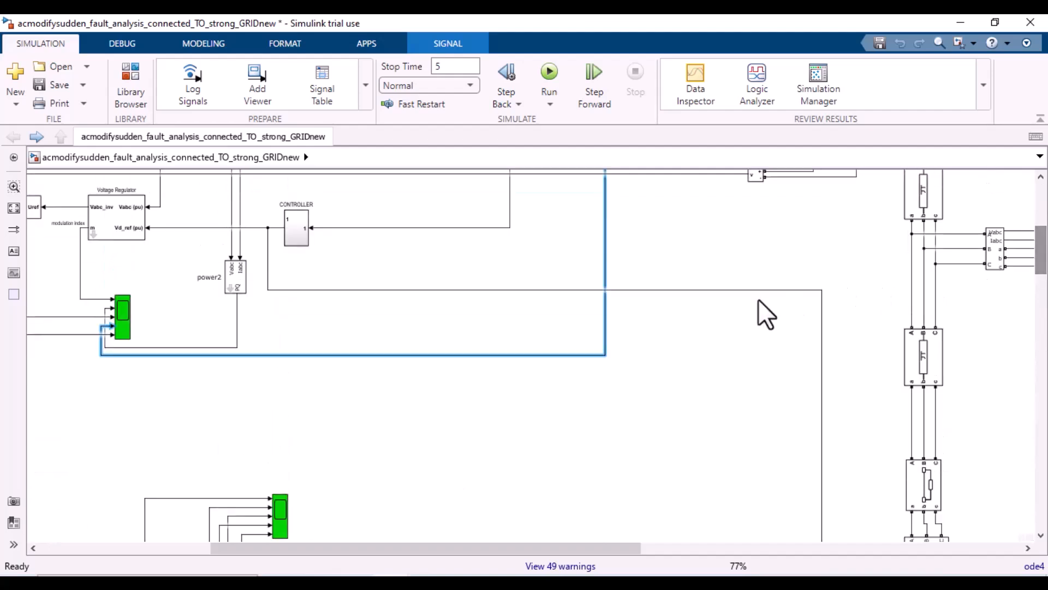
left_click(238, 339)
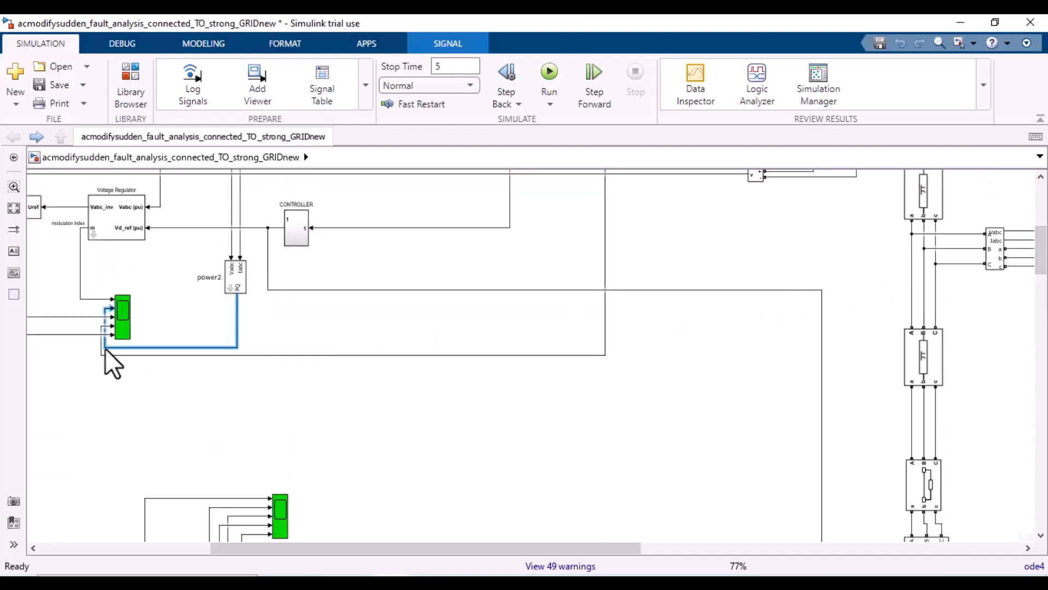
left_click(77, 335)
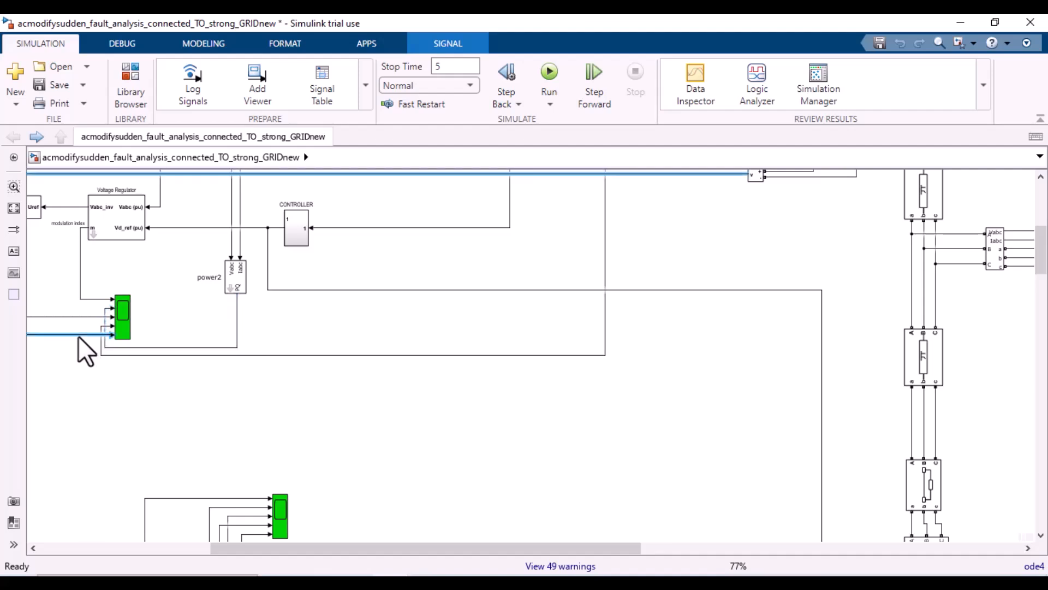
left_click_drag(376, 550, 184, 534)
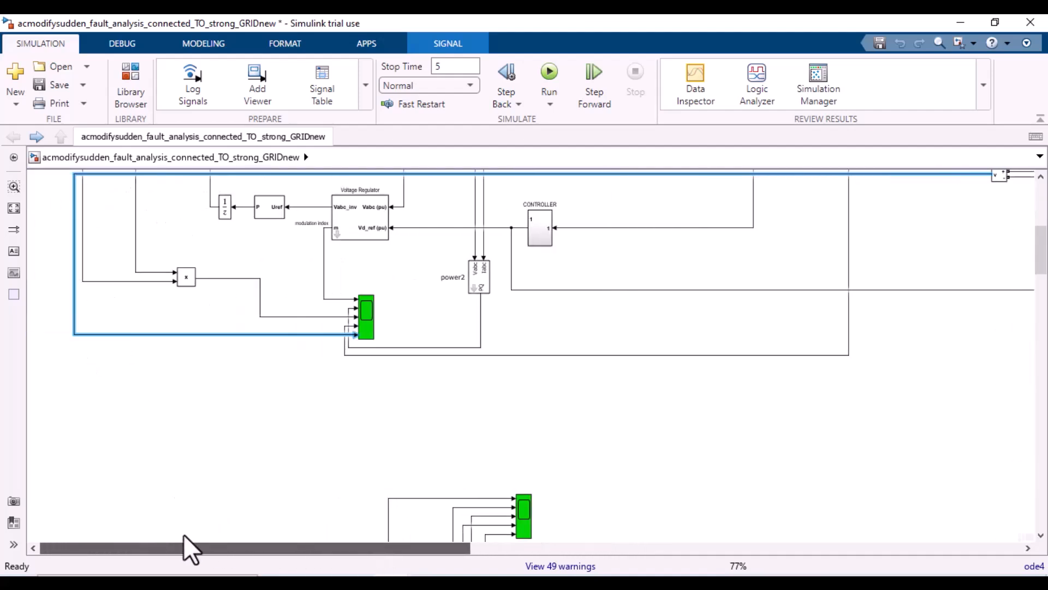
Step: Follow the Vdc6 measurement's connections to the phase A lines on both sides of the grid-side three-phase breaker
left_click_drag(359, 551, 631, 552)
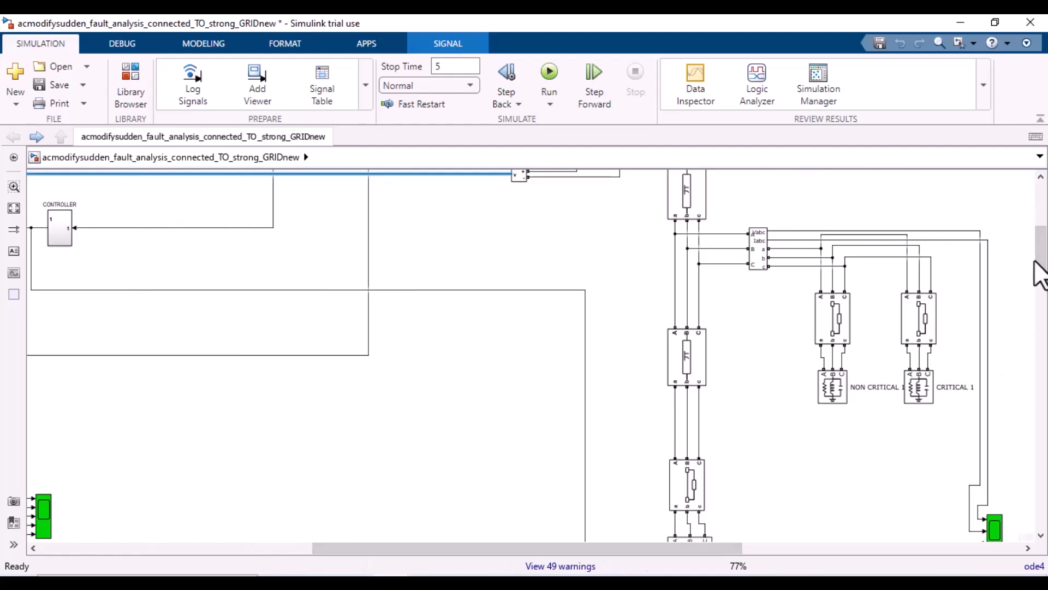
left_click_drag(1037, 258, 1038, 224)
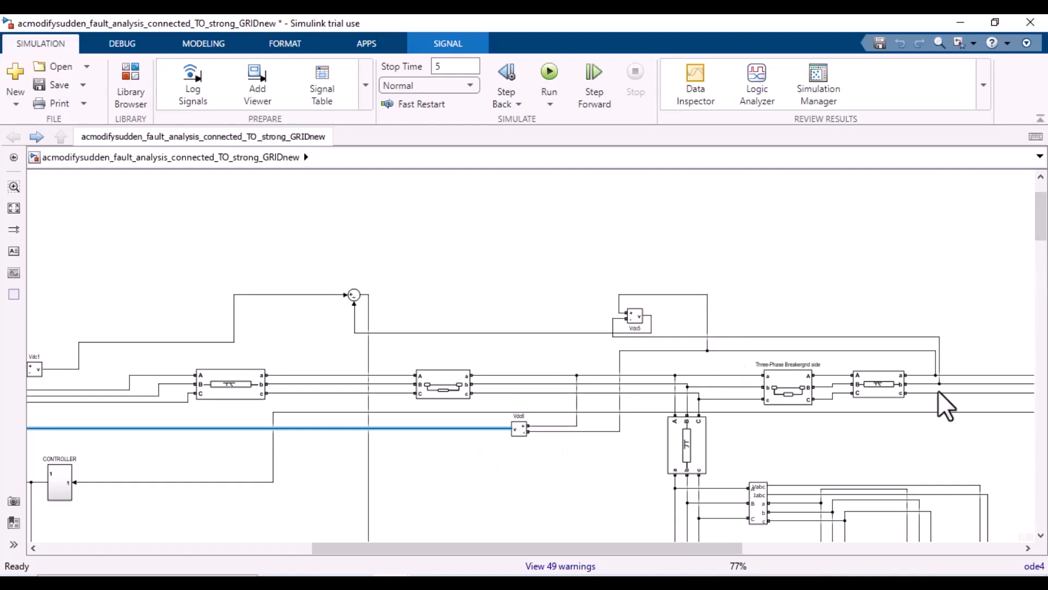
left_click(548, 375)
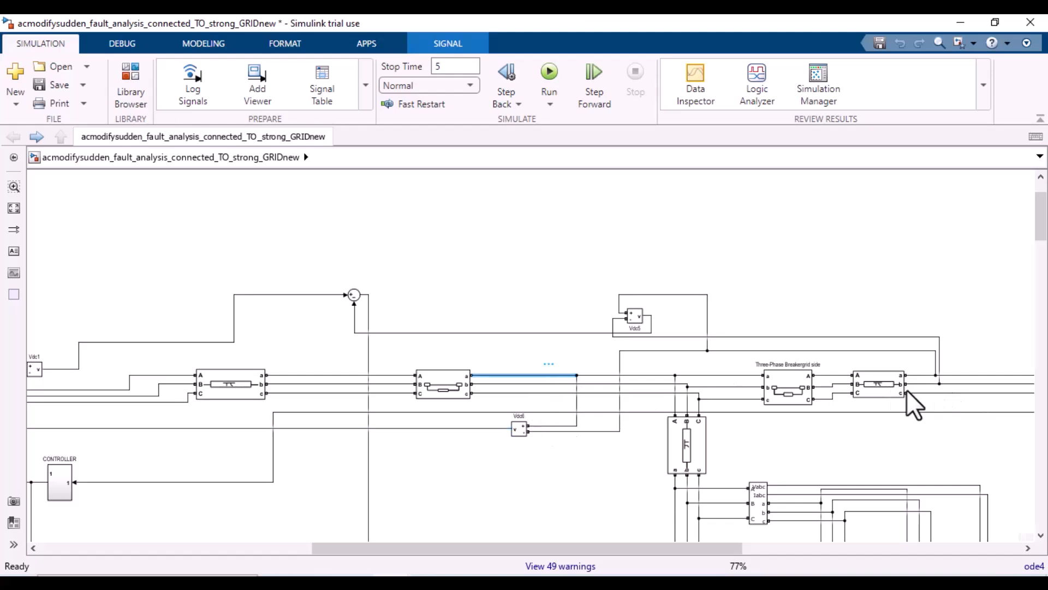
left_click(967, 375)
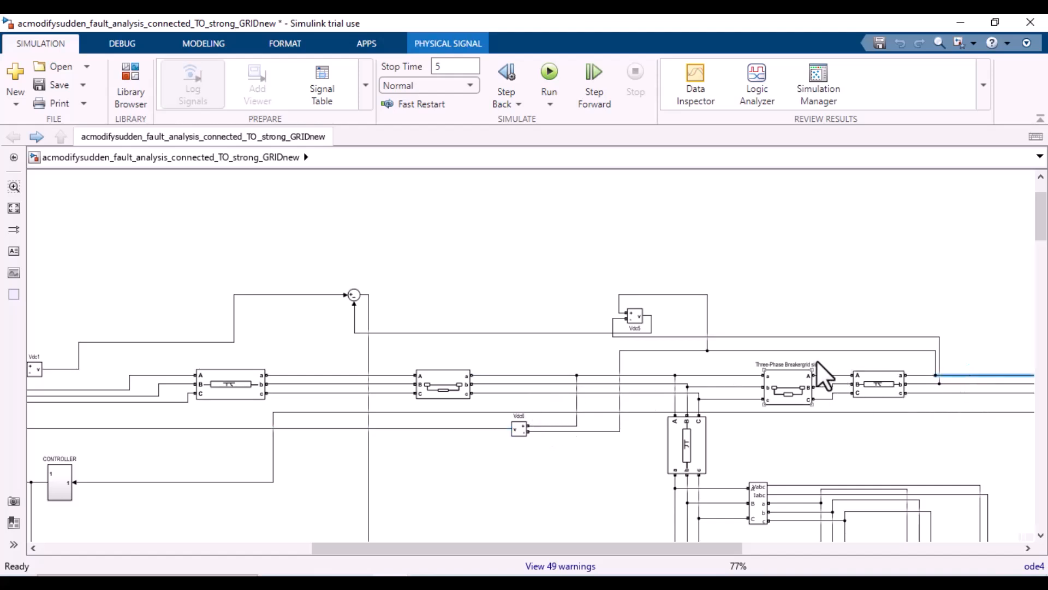
left_click(551, 431)
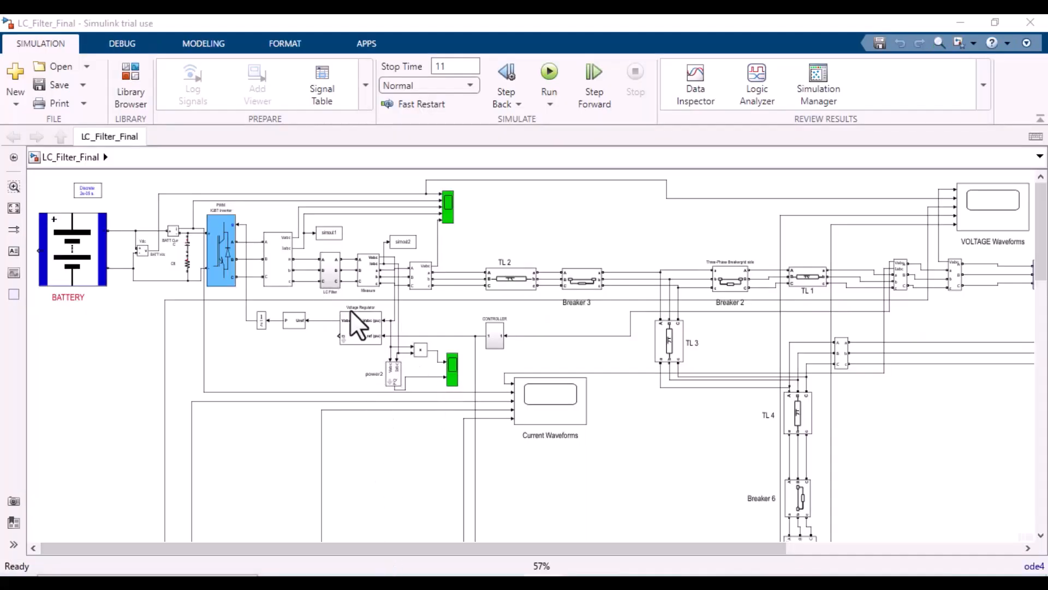
Step: In the LC_Filter_Final model, inspect the battery inverter's LC Filter subsystem and its series inductor and shunt capacitor parameters
double_click(331, 274)
double_click(510, 334)
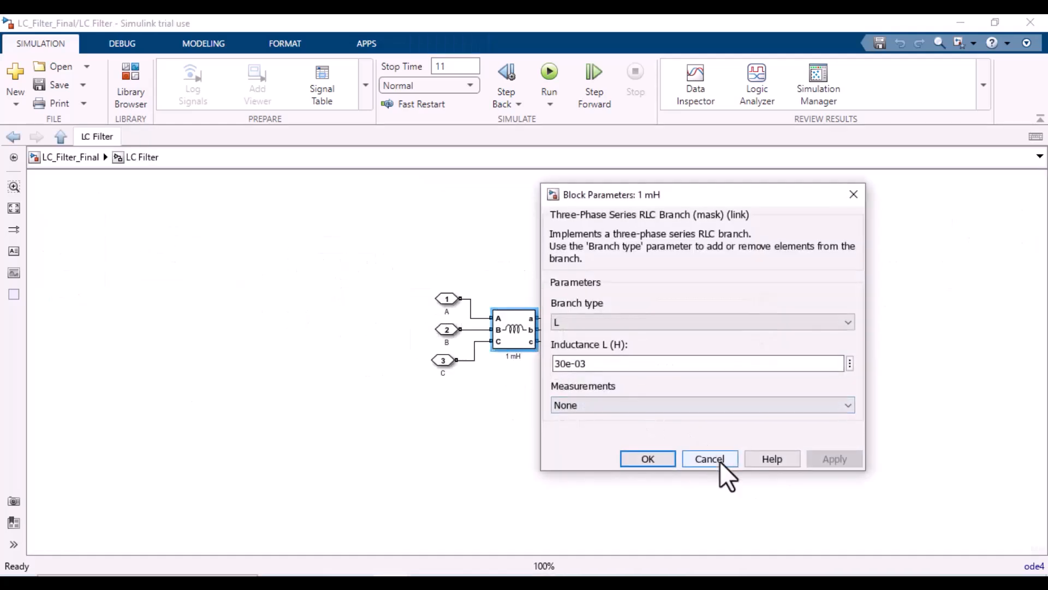
left_click(719, 460)
double_click(563, 404)
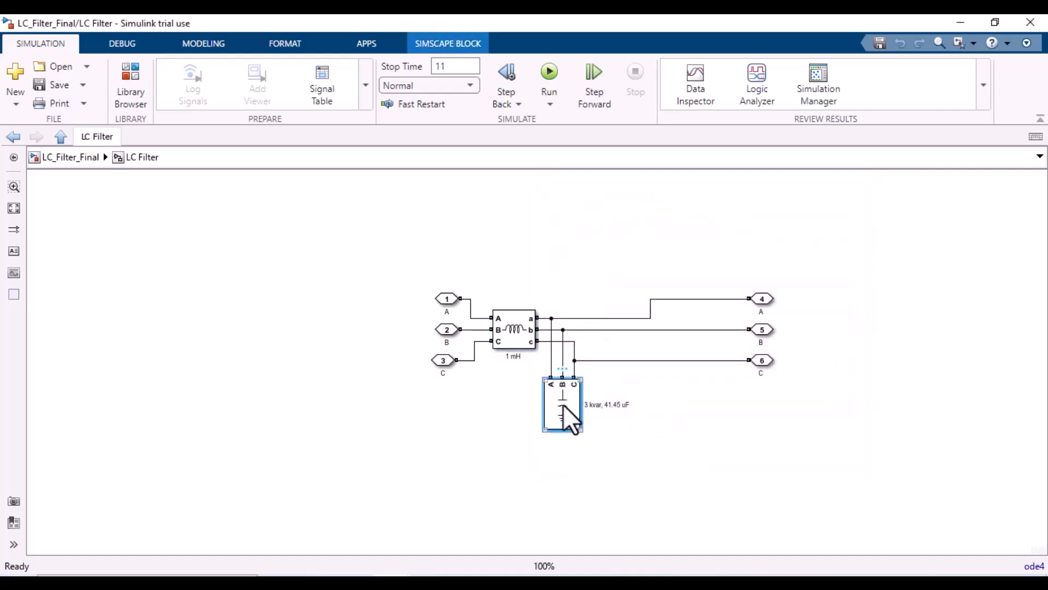
left_click(712, 559)
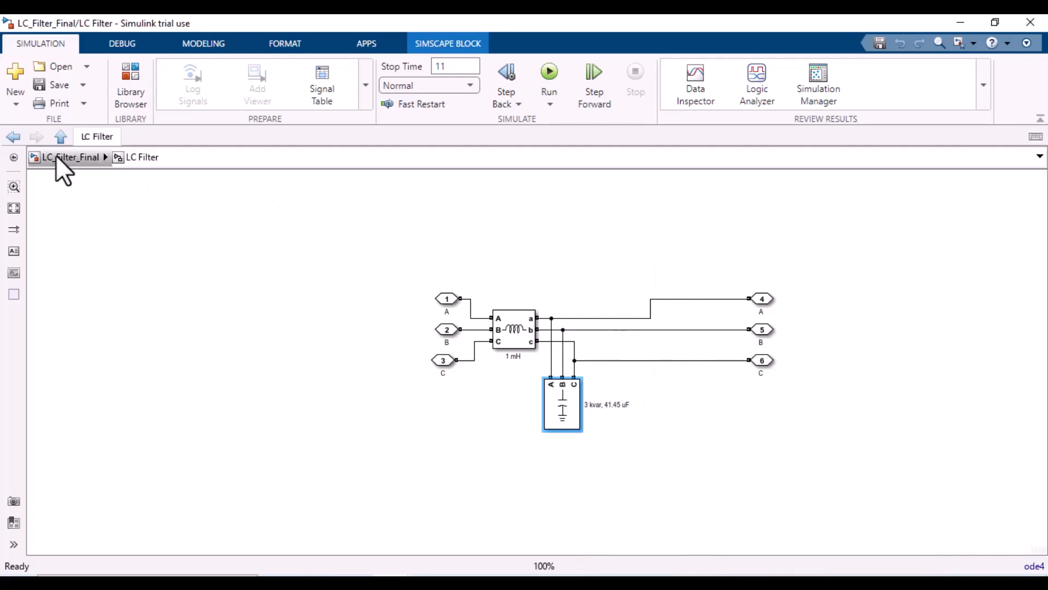
left_click(14, 137)
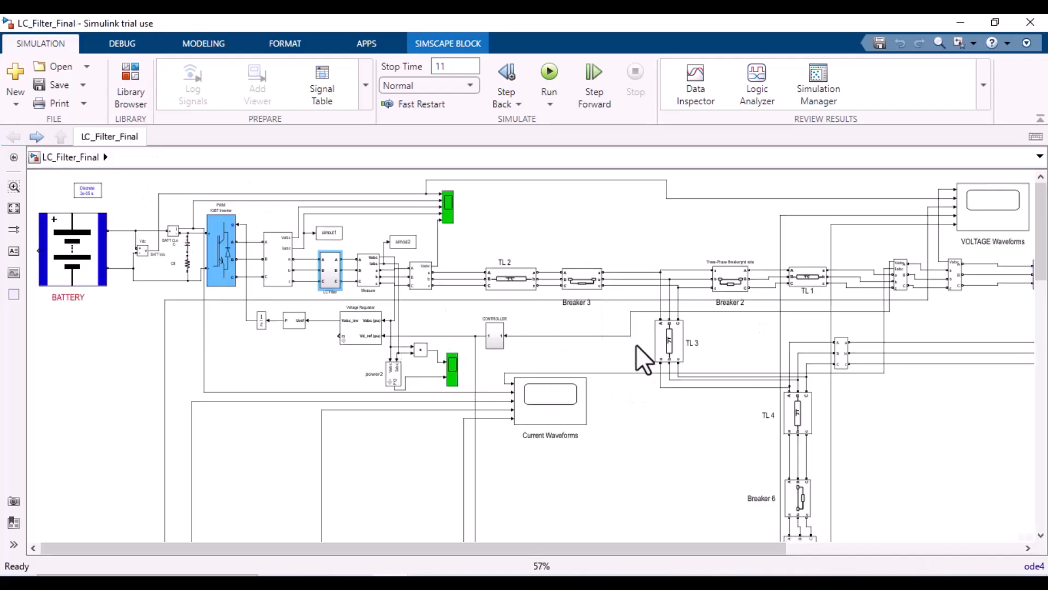
Step: Locate the LC filters placed after the SOFC and PV array inverters in the LC_Filter_Final model
scroll(1045, 218, "down", 1)
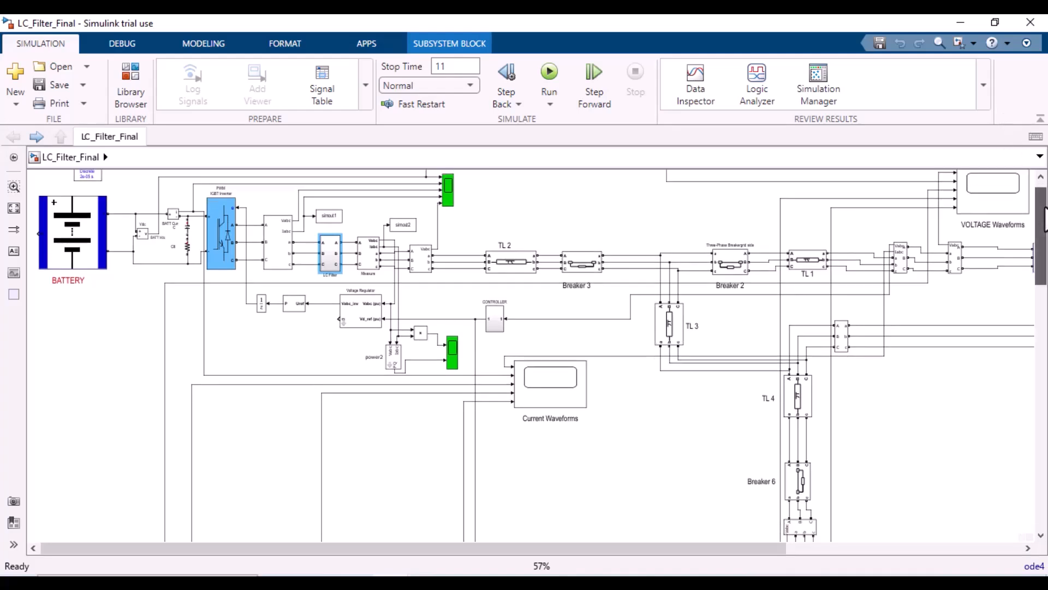
scroll(1044, 218, "down", 10)
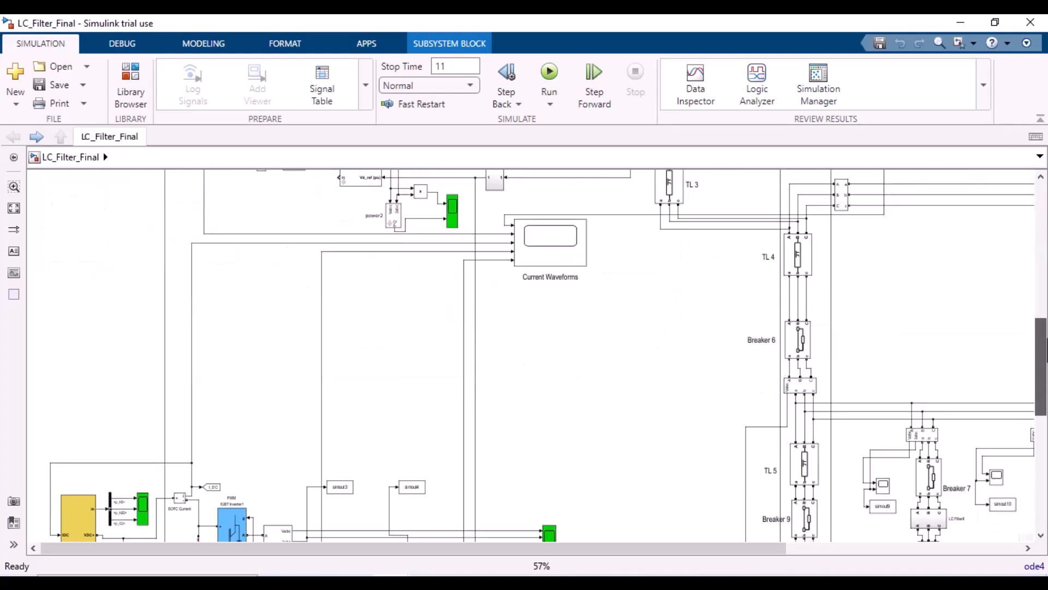
scroll(1043, 246, "up", 3)
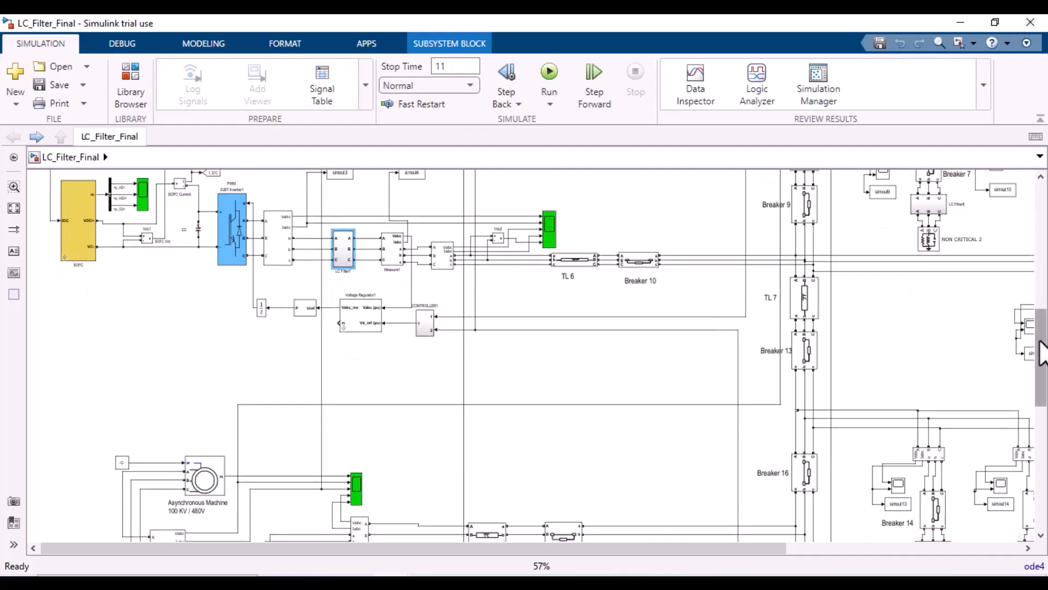
left_click_drag(1041, 339, 1027, 457)
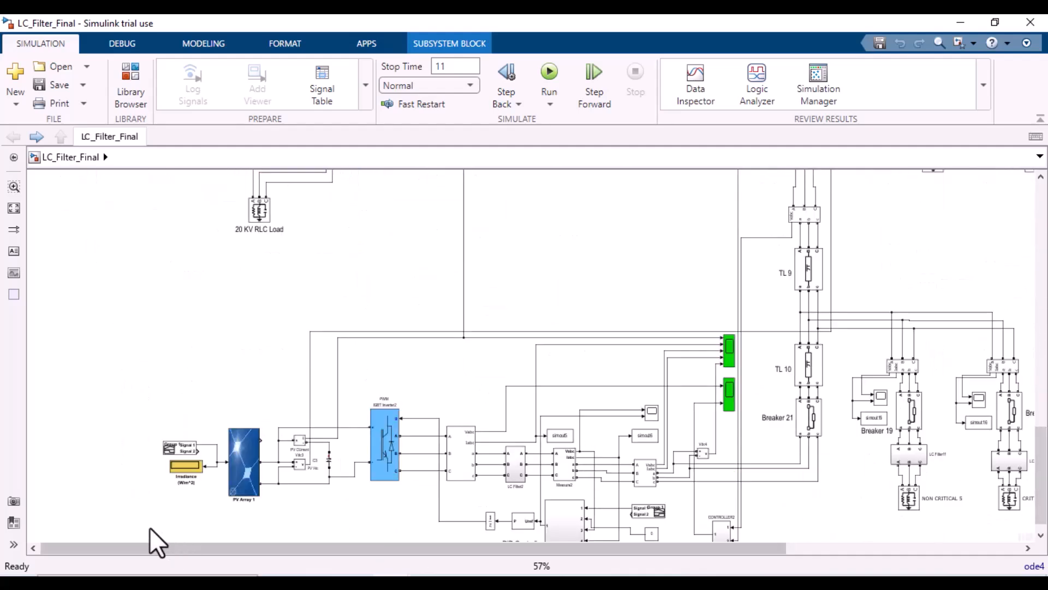
left_click(461, 467)
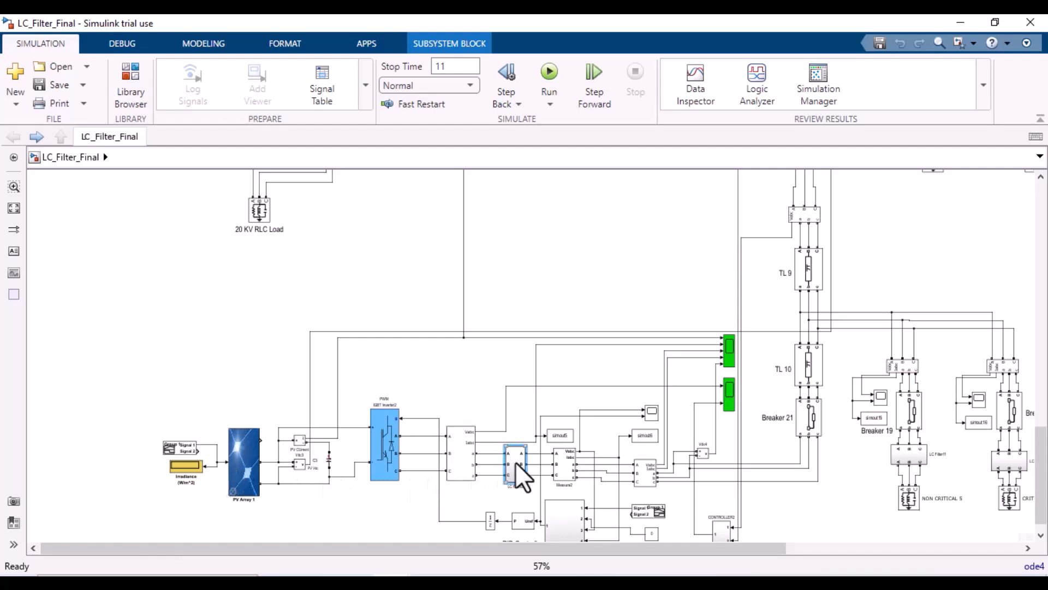
mouse_move(1041, 475)
left_mouse_down()
mouse_move(1041, 251)
mouse_move(1041, 355)
left_mouse_up()
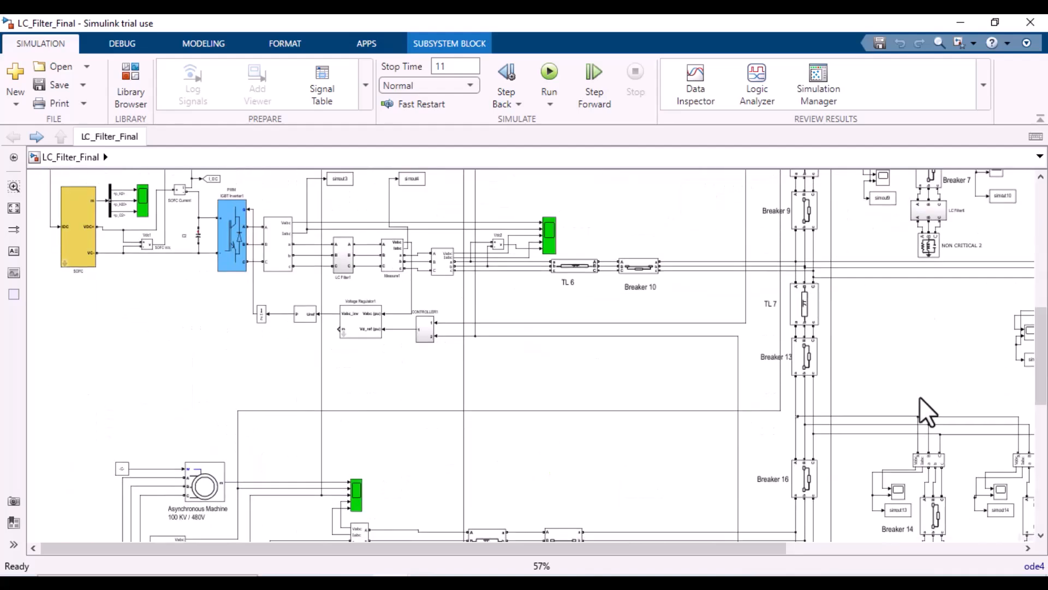
Step: Examine the LC filters and simout logging blocks at the critical and non-critical loads 1 to 5
left_click_drag(491, 548, 903, 555)
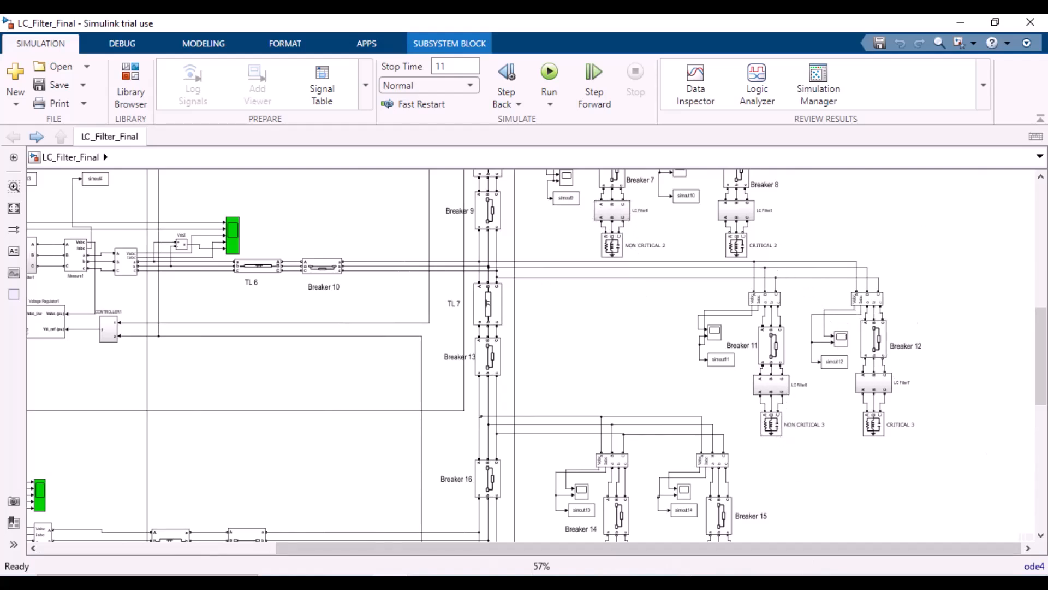
scroll(1041, 356, "up", 6)
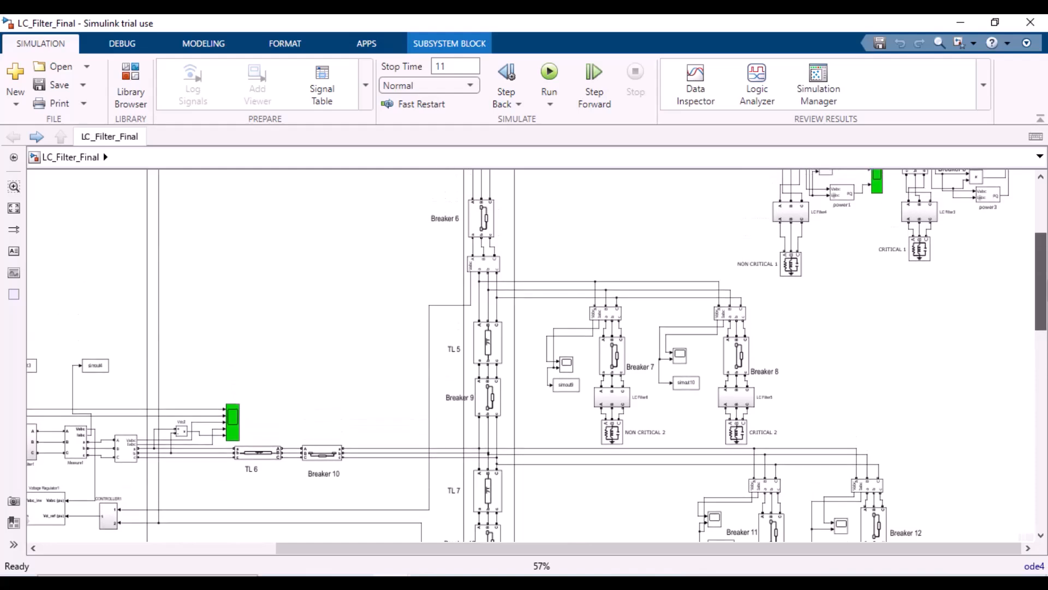
scroll(524, 354, "down", 6)
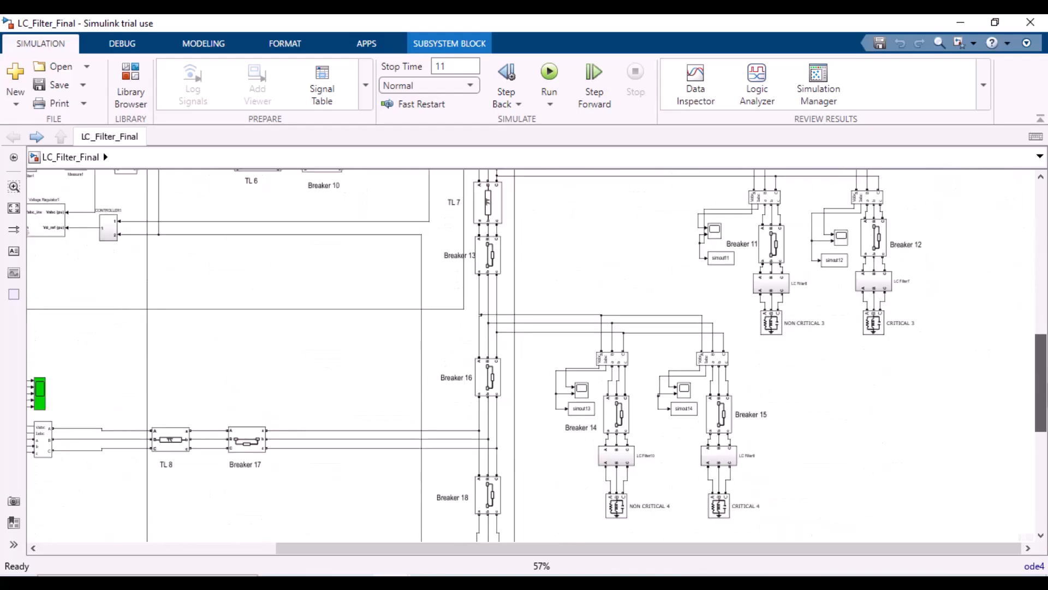
scroll(1043, 528, "down", 6)
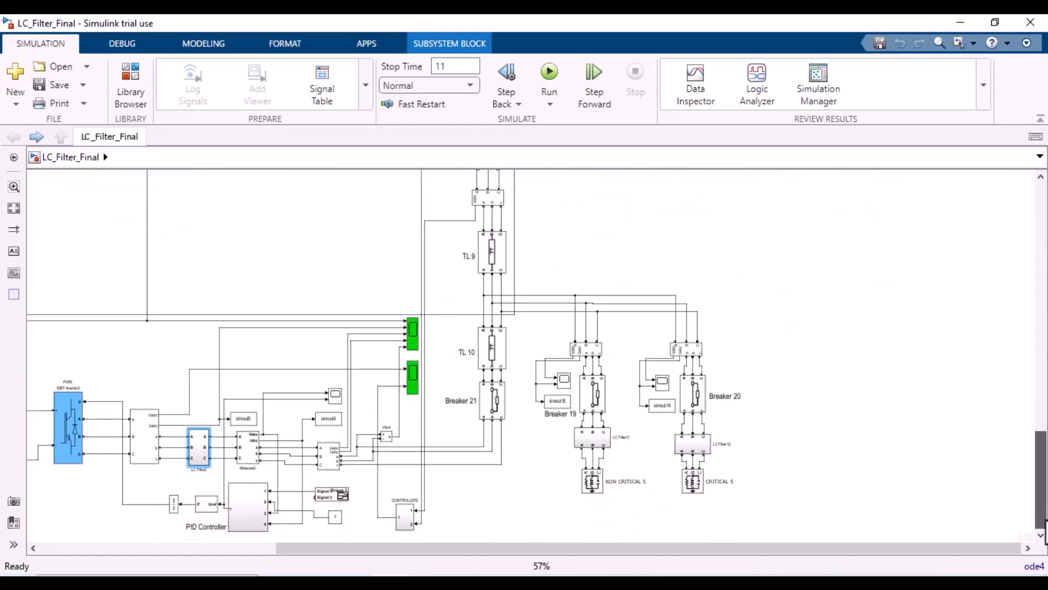
scroll(1043, 525, "up", 15)
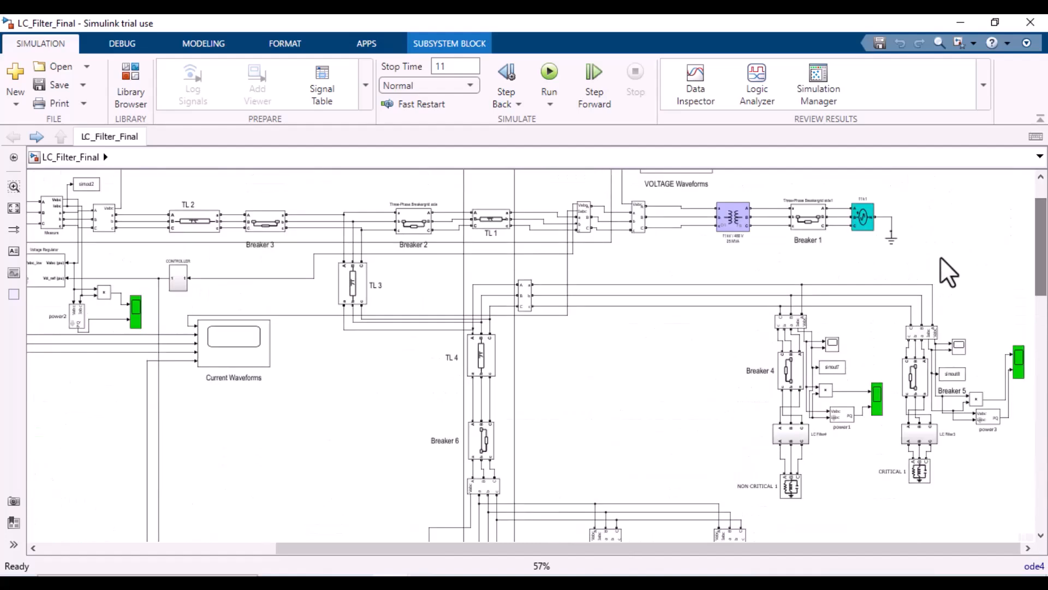
left_click_drag(402, 543, 261, 549)
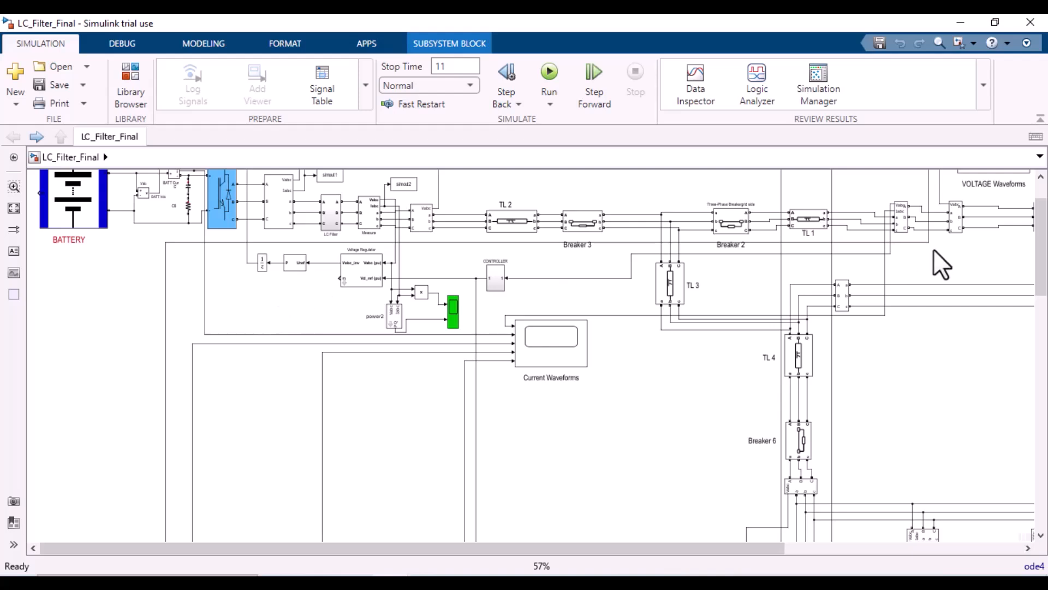
scroll(737, 263, "up", 2)
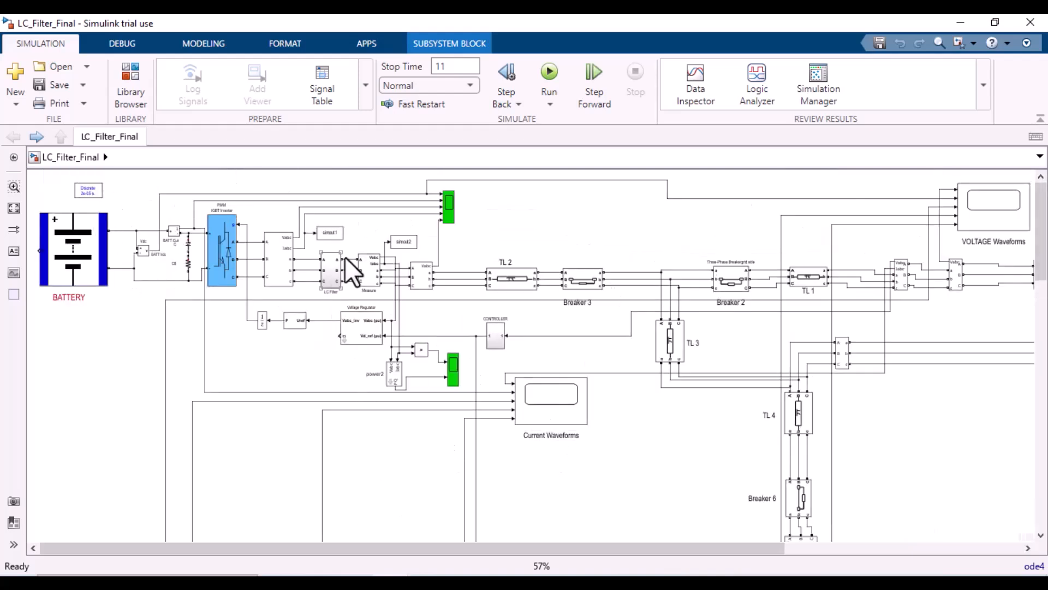
Step: Check that the simout1 To Workspace block uses the Structure With Time save format, keeping its parameters
left_click(336, 234)
double_click(337, 234)
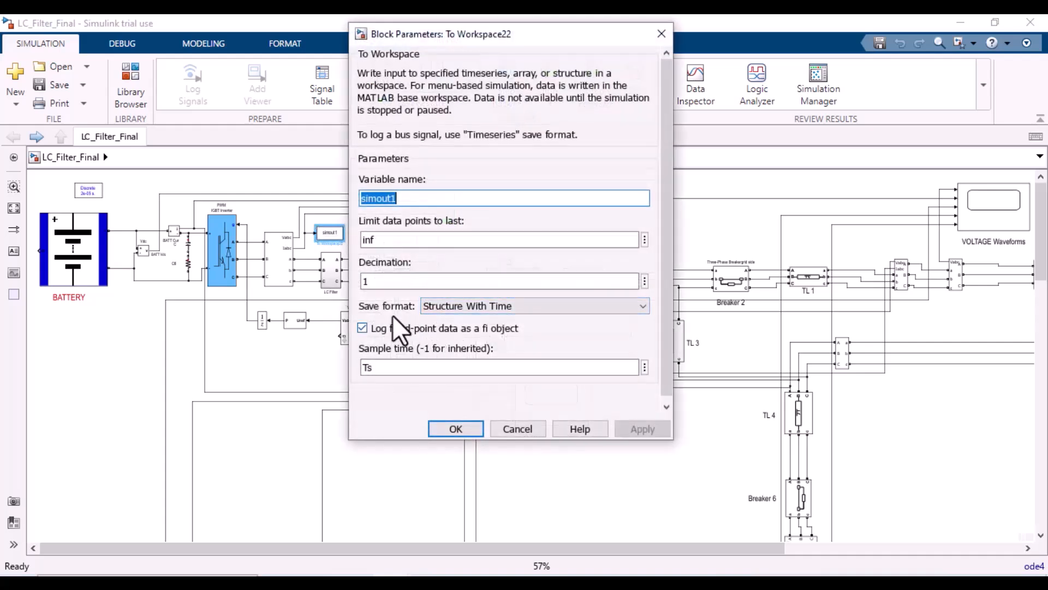
left_click(456, 306)
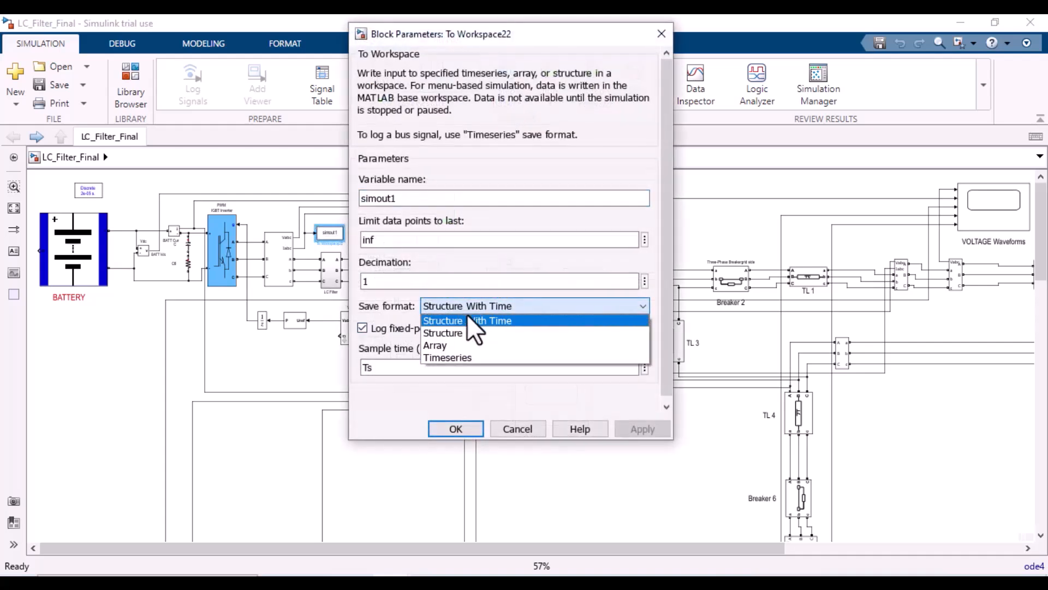
left_click(455, 429)
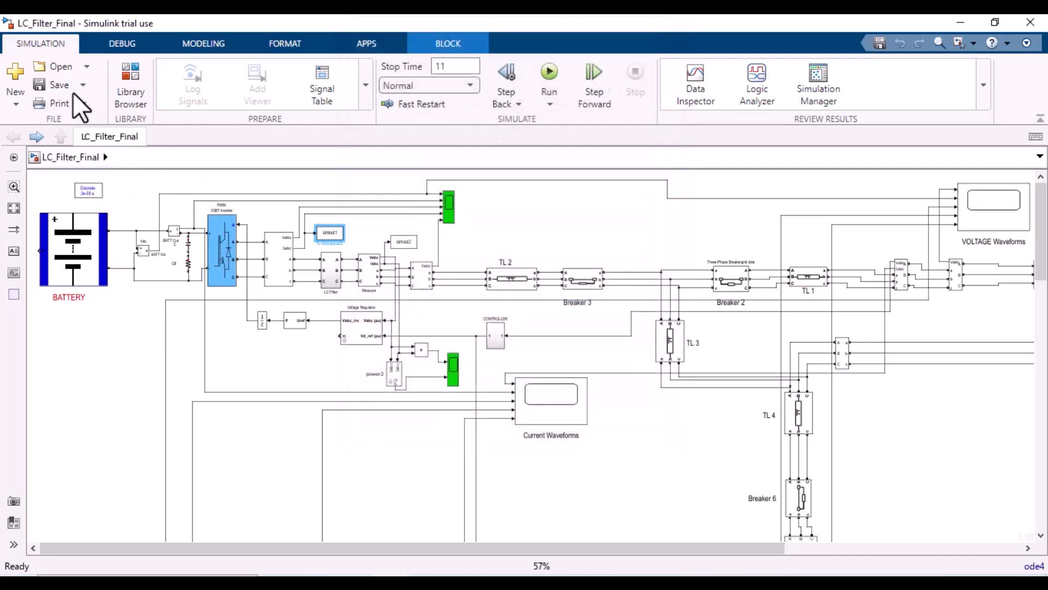
Step: Open the FFT Analyzer from the powergui block's apps
left_click(91, 194)
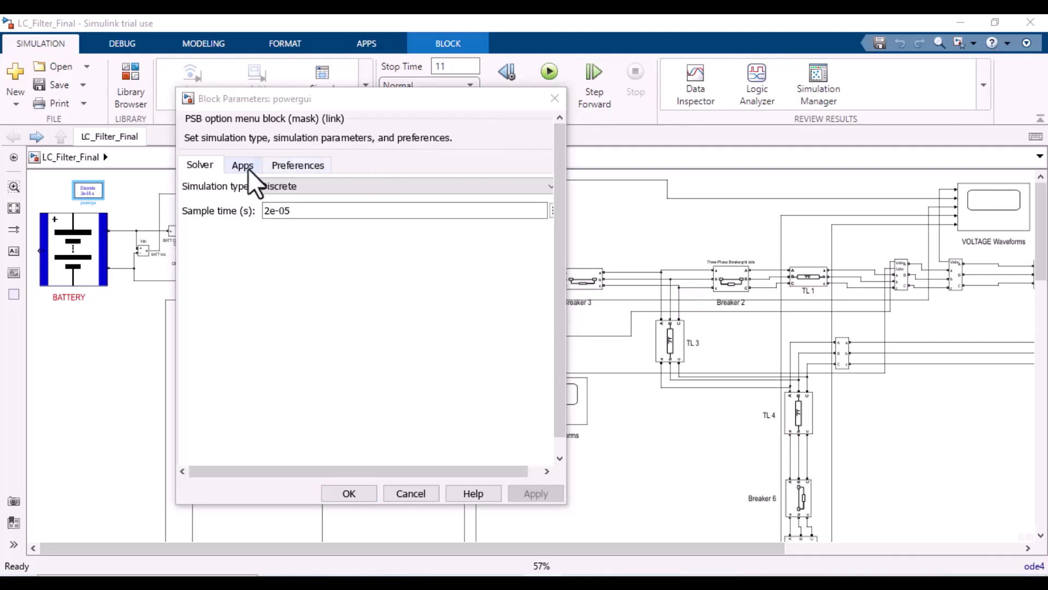
left_click(246, 165)
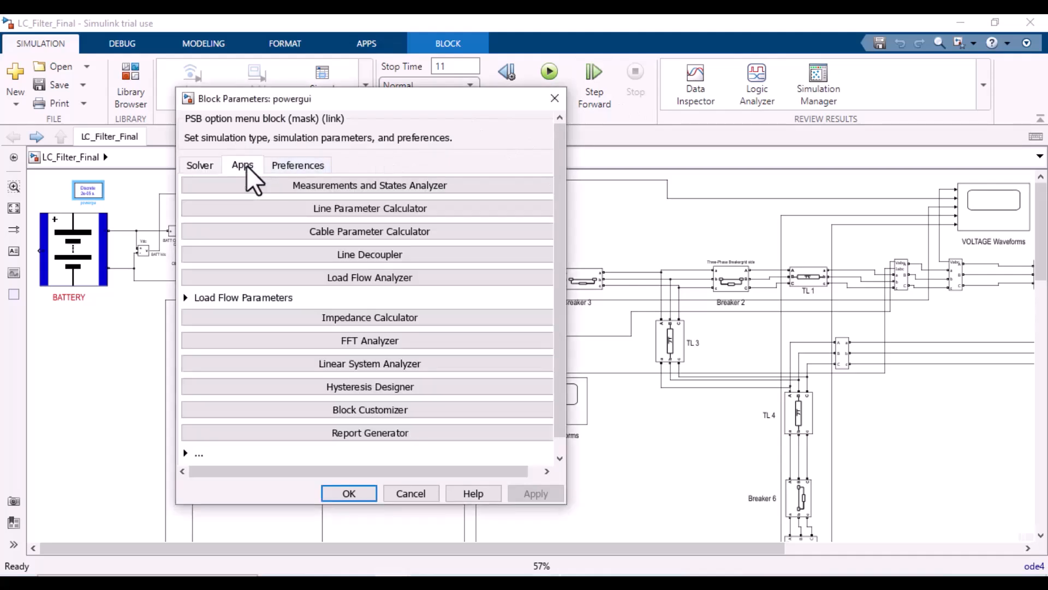
left_click(376, 343)
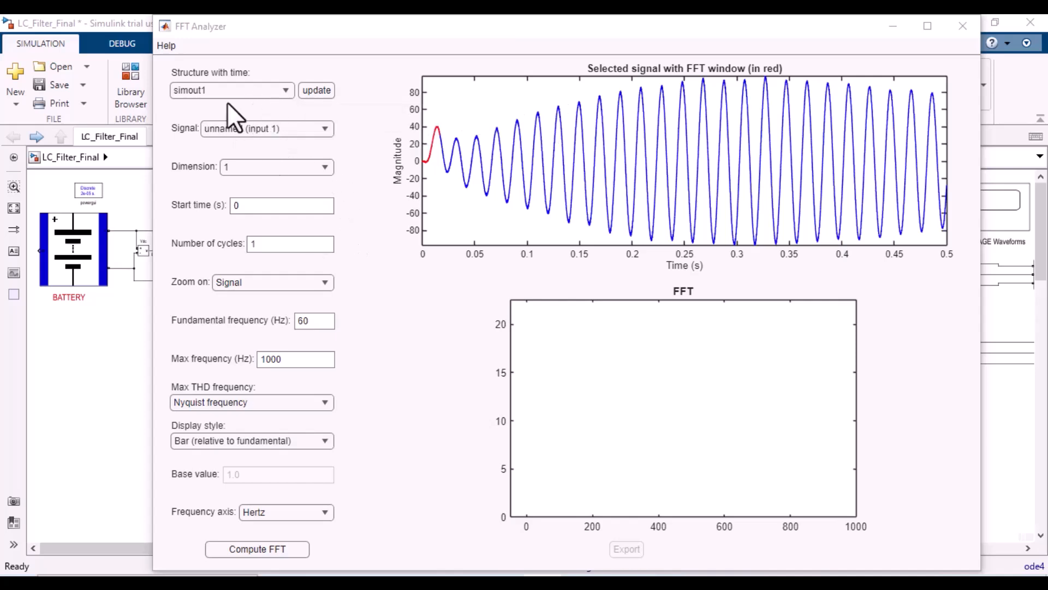
Step: Look through the logged simout signals available for analysis, keeping simout1, and return to the FFT Analyzer window
left_click(251, 90)
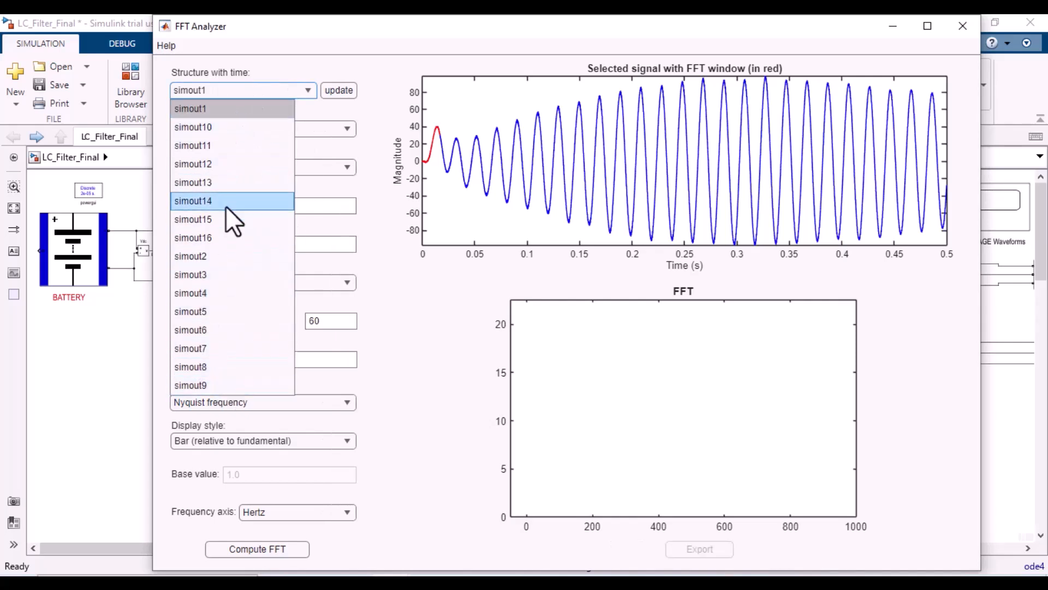
left_click(28, 418)
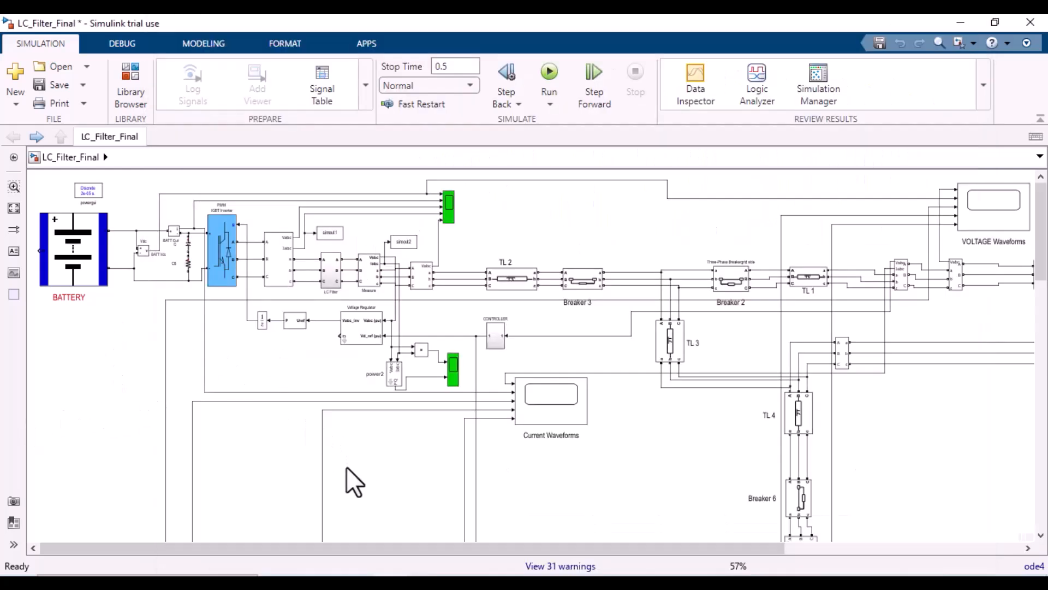
left_click(419, 570)
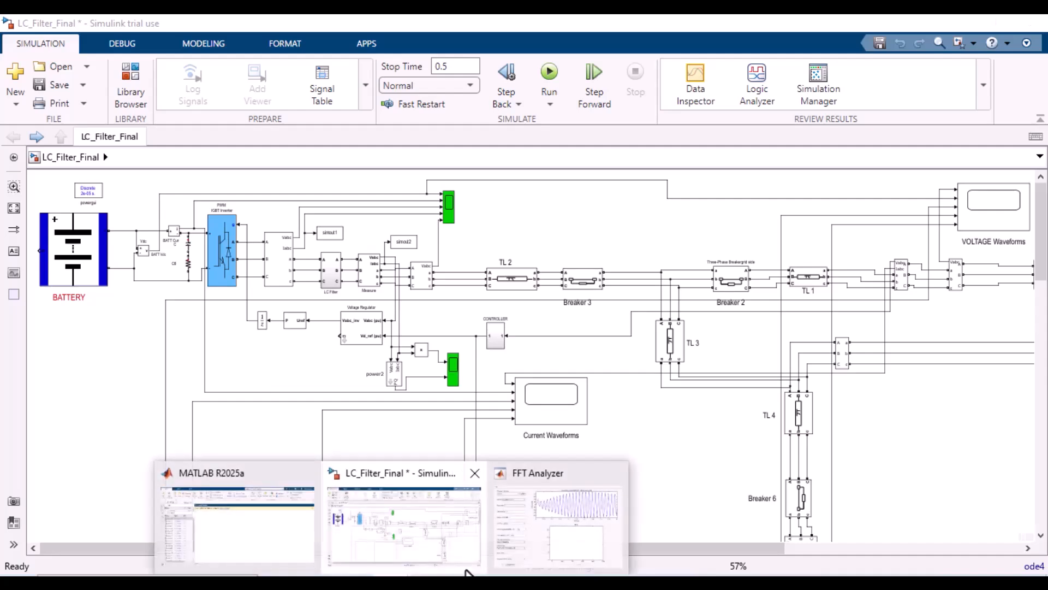
left_click(516, 527)
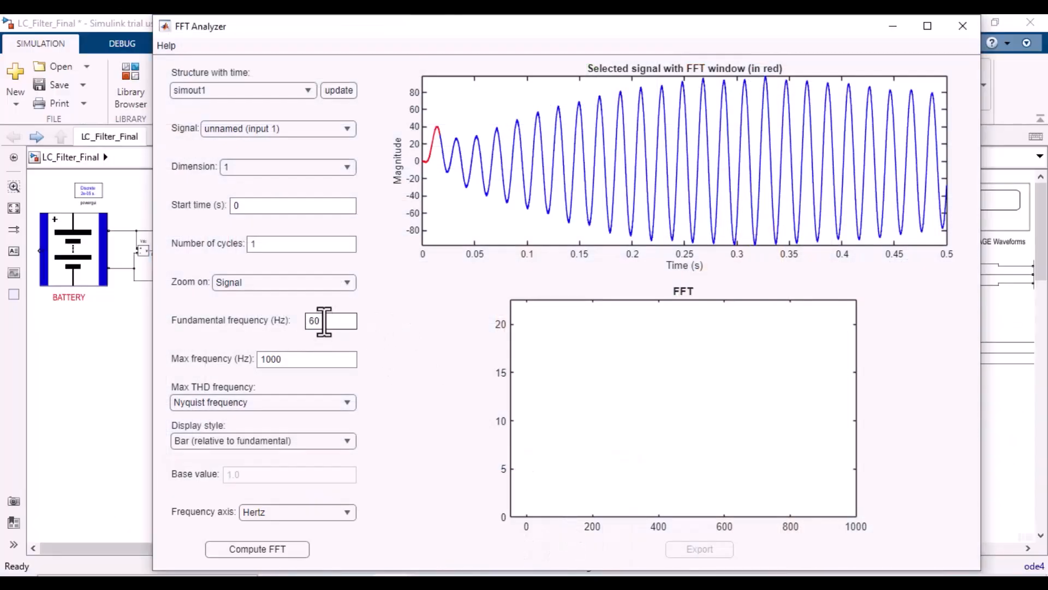
Step: Set the fundamental frequency to 50 Hz and the maximum frequency to 2000 Hz, and compute the FFT of simout1
left_click(325, 322)
key("BackSpace")
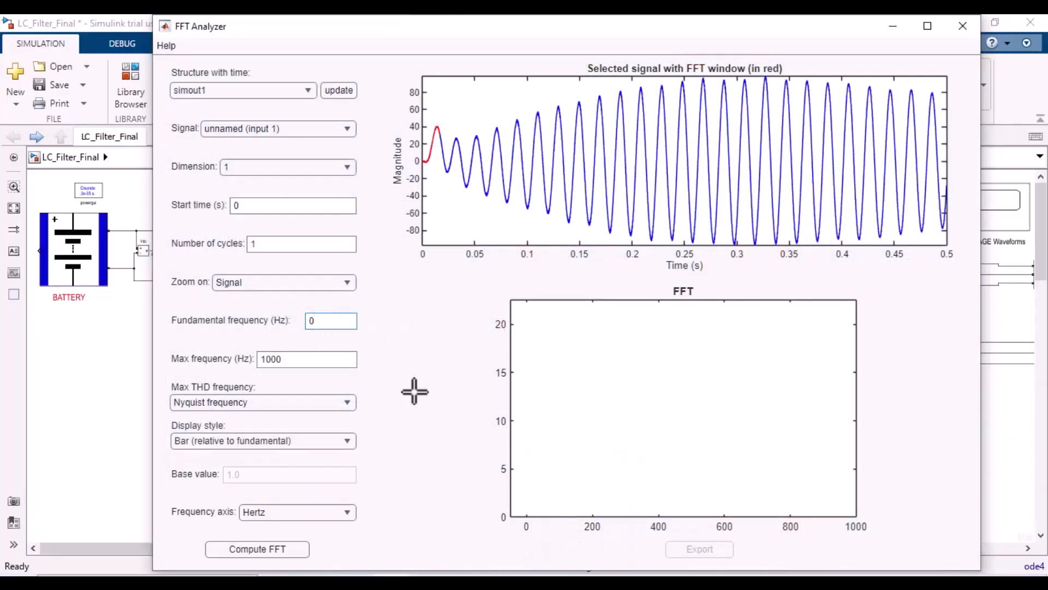
type("5")
left_click(267, 360)
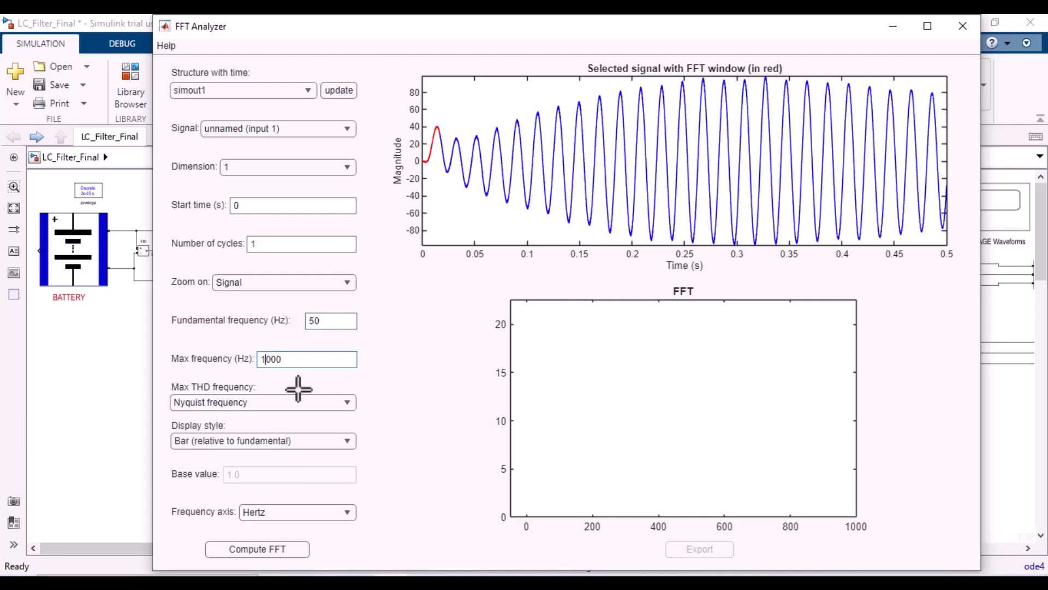
key("BackSpace")
type("2")
left_click(269, 549)
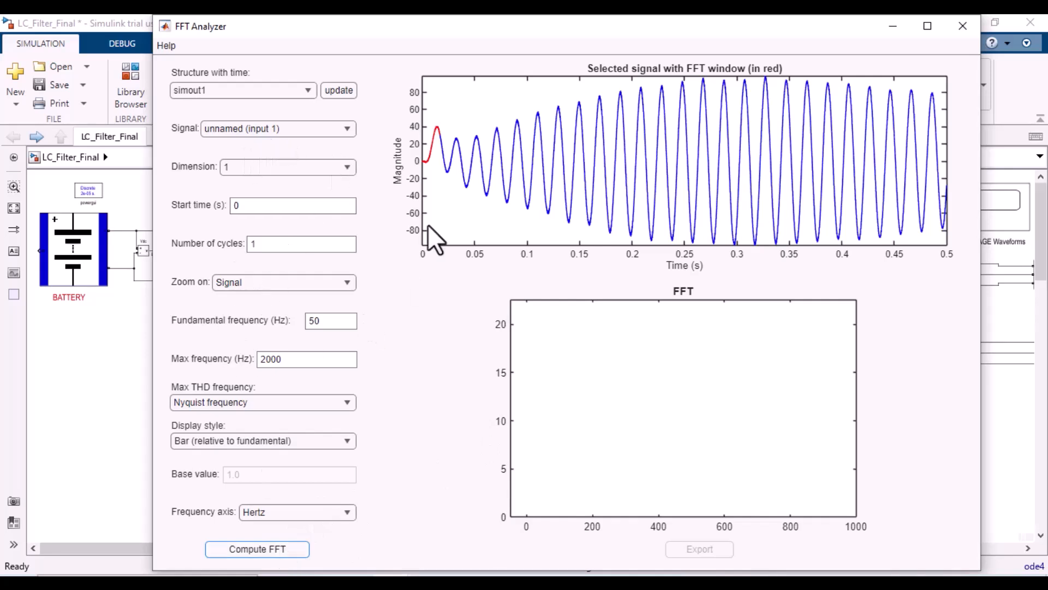
left_click(260, 547)
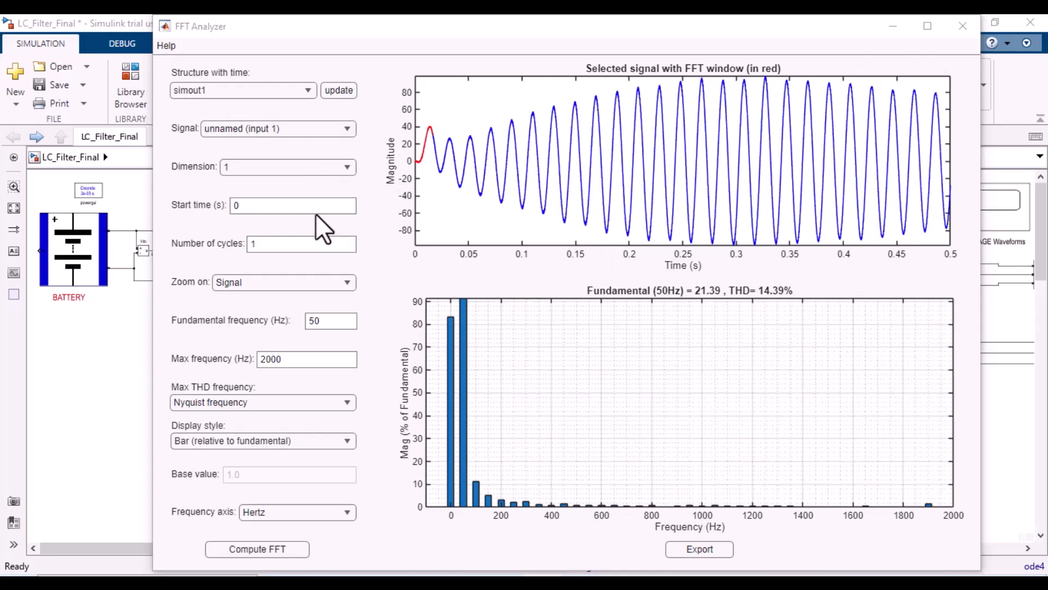
Step: Set the number of cycles to 5, keeping the start time at 0 s, and recompute the FFT of simout1
left_click(234, 171)
left_click(234, 171)
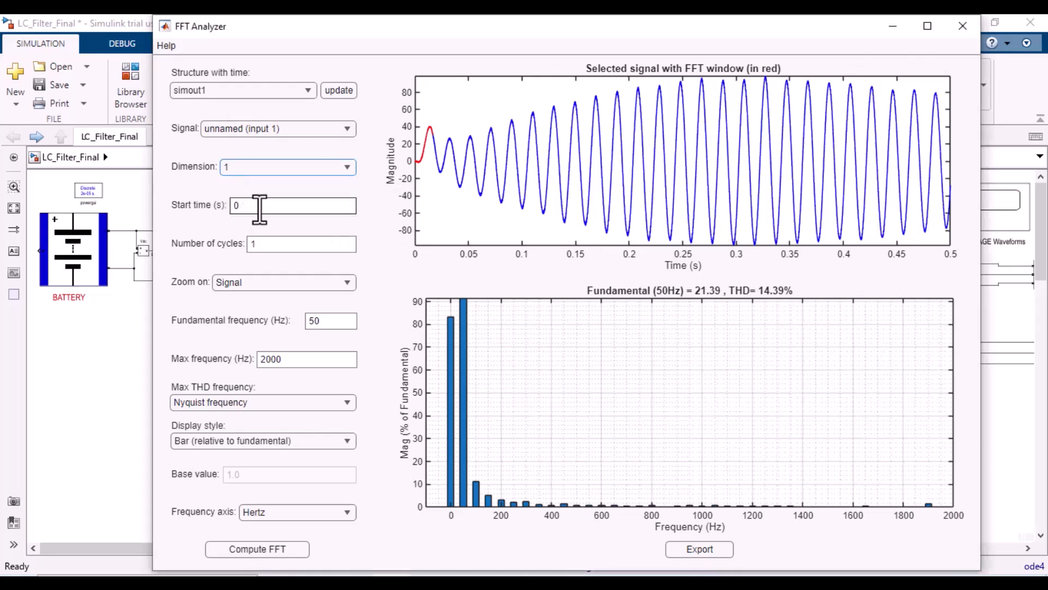
left_click(259, 207)
key("Tab")
type("5")
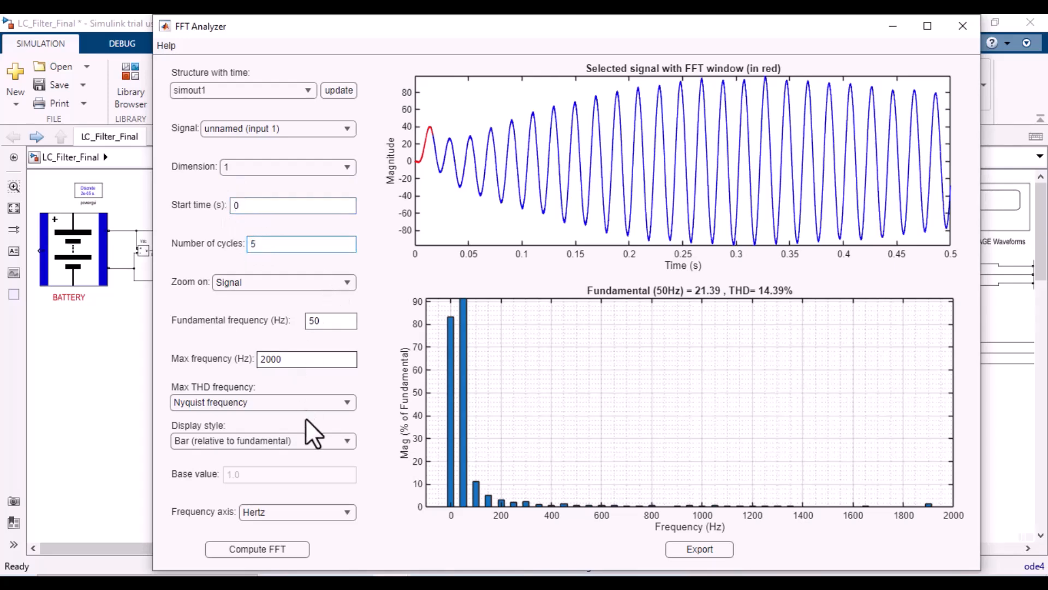
left_click(284, 550)
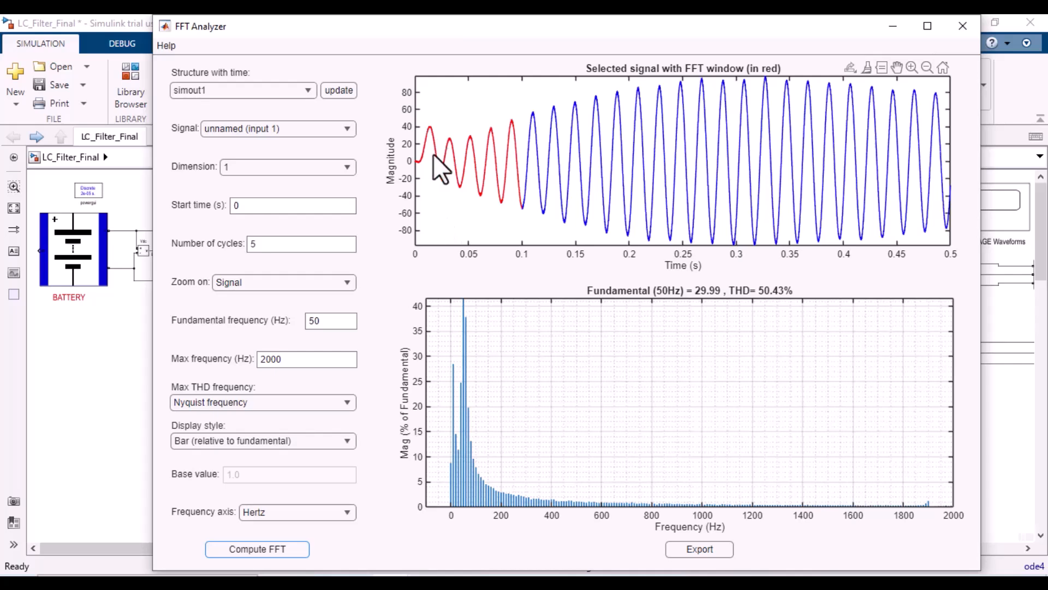
Step: Zoom the simout1 signal plot on the FFT window and compute the FFT again
left_click(265, 281)
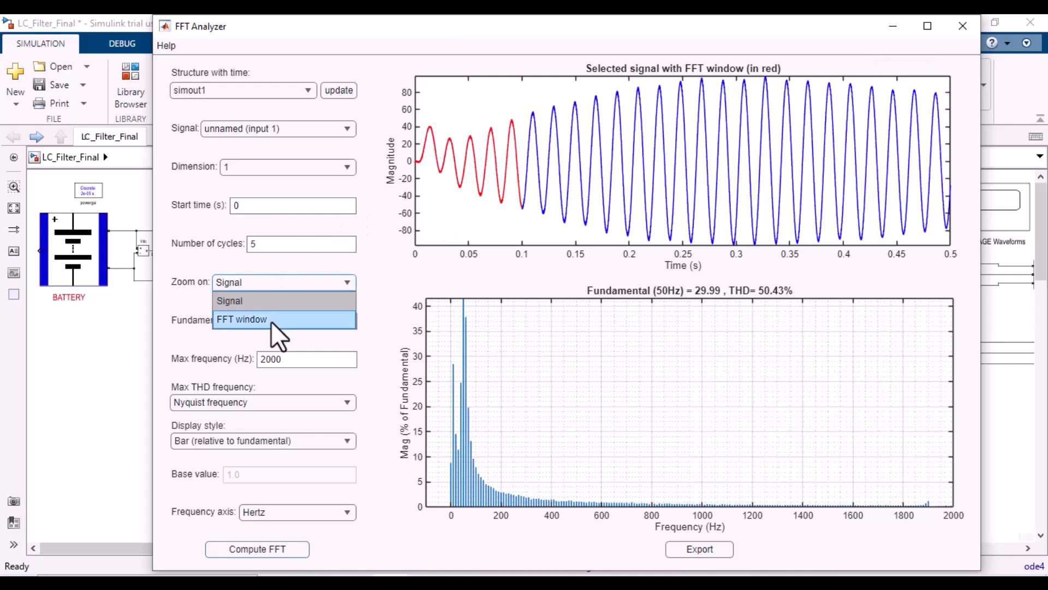
left_click(271, 320)
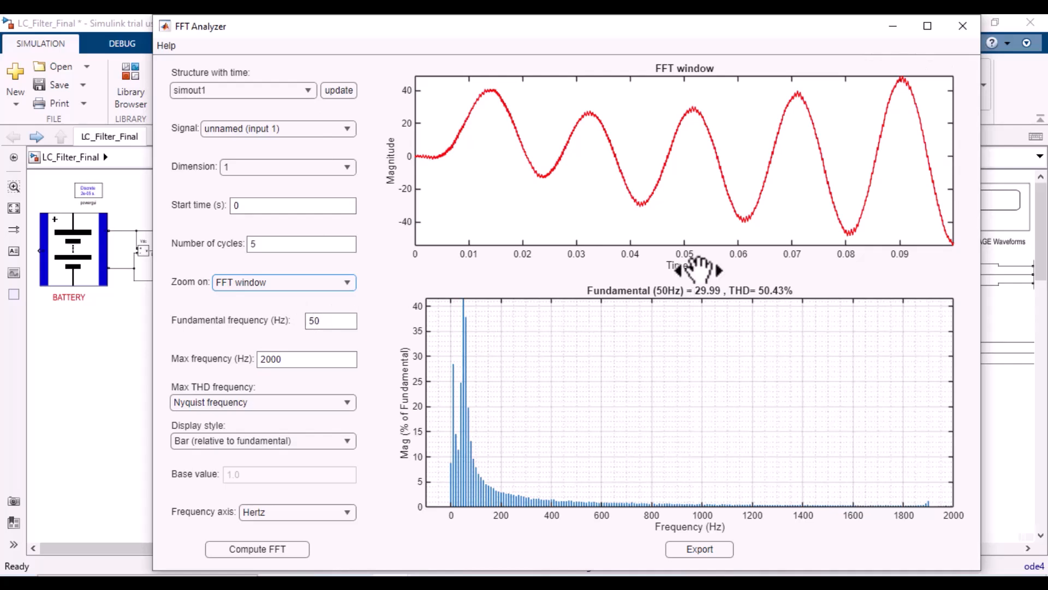
left_click(248, 549)
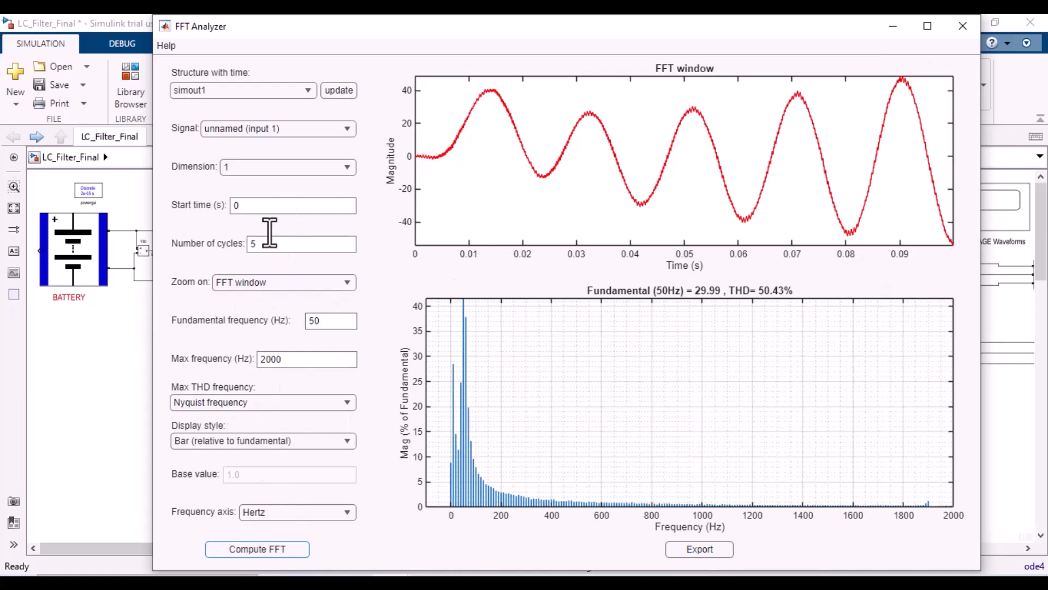
Step: Set the FFT Analyzer aside and examine the source output signals in the VOLTAGE Waveforms and Current Waveforms scopes
left_click(893, 26)
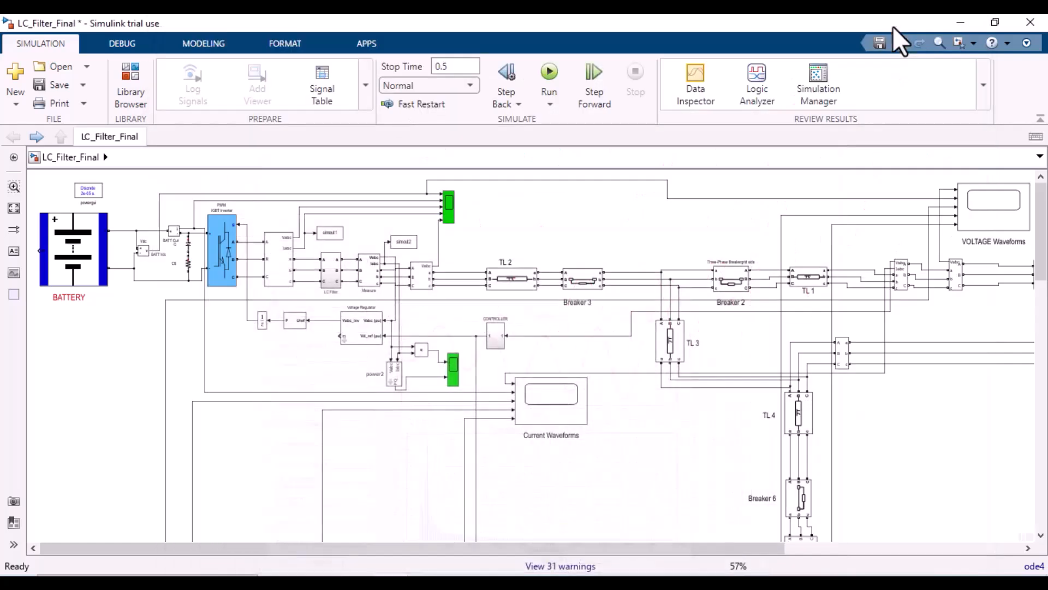
left_click_drag(395, 550, 627, 569)
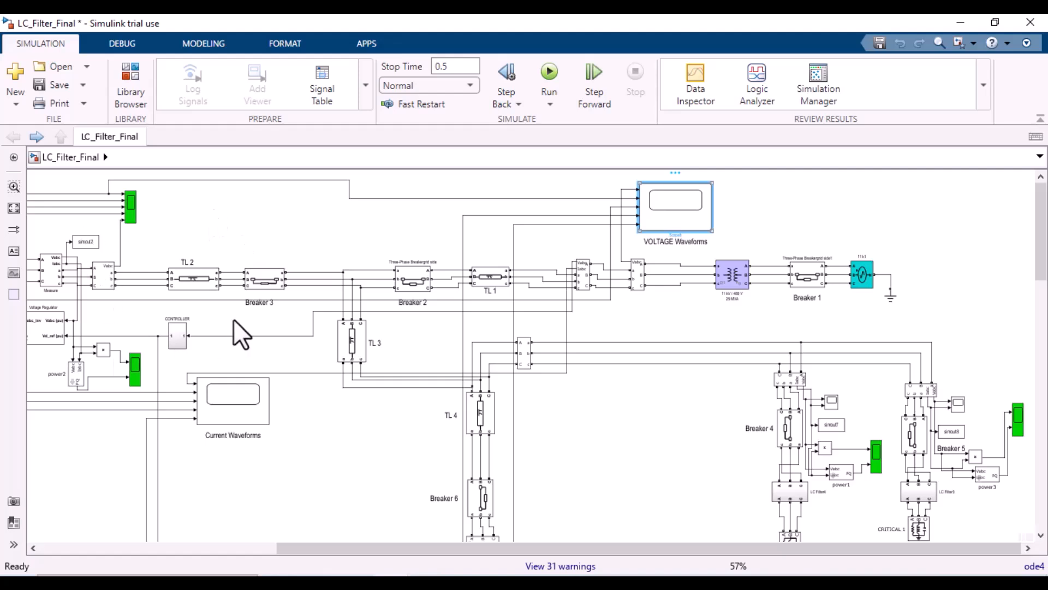
double_click(237, 407)
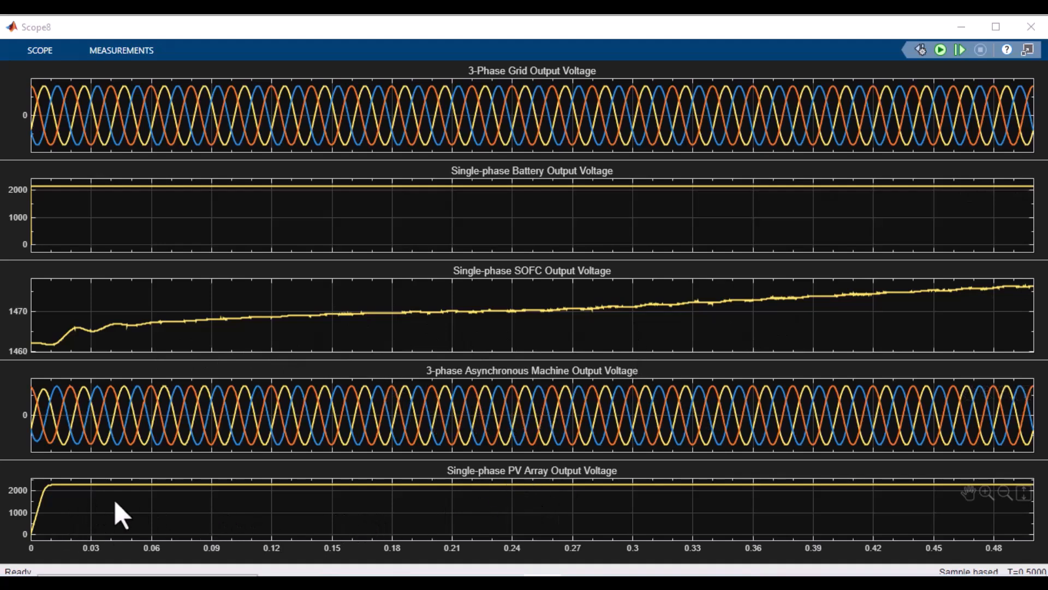
left_click(964, 26)
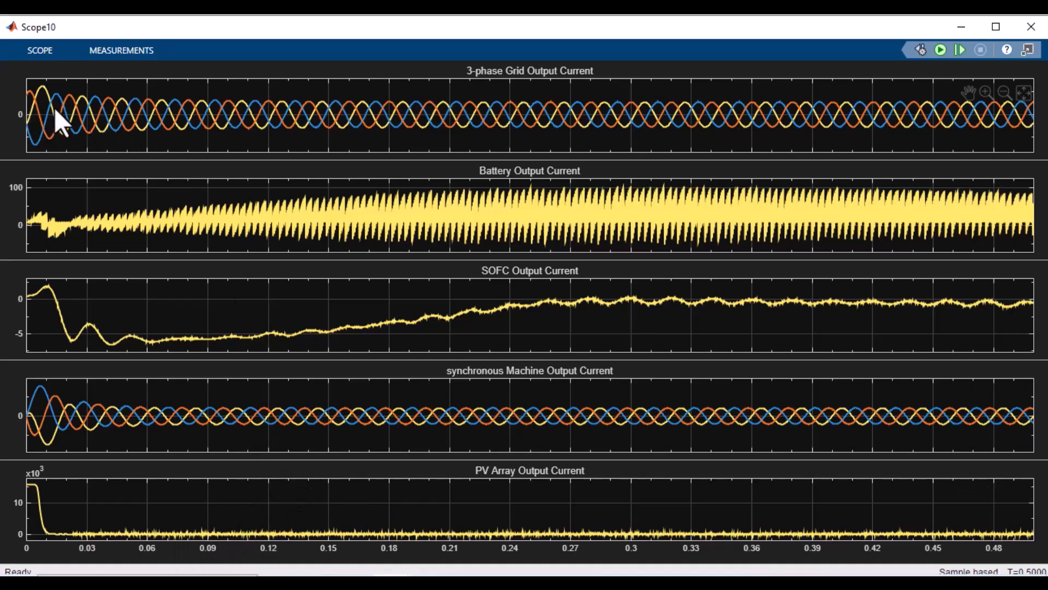
left_click(963, 20)
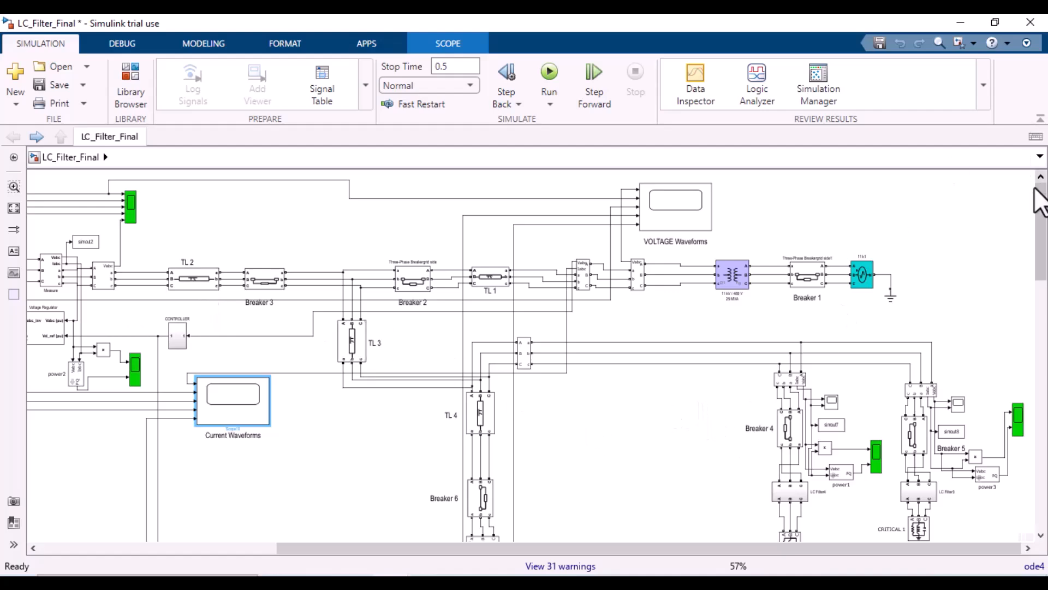
left_click_drag(1043, 235, 1037, 492)
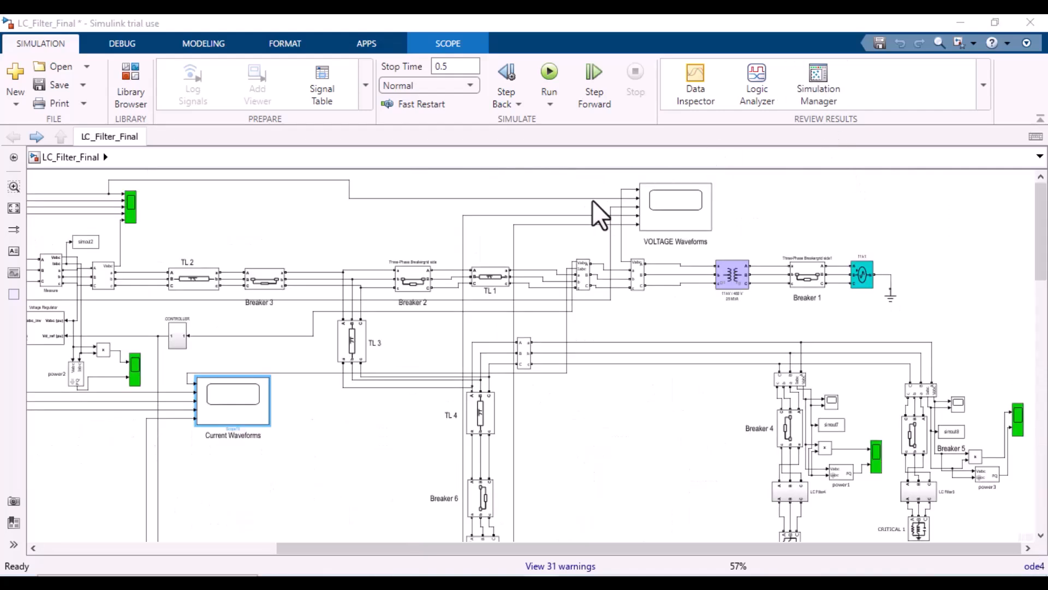
left_click(403, 300)
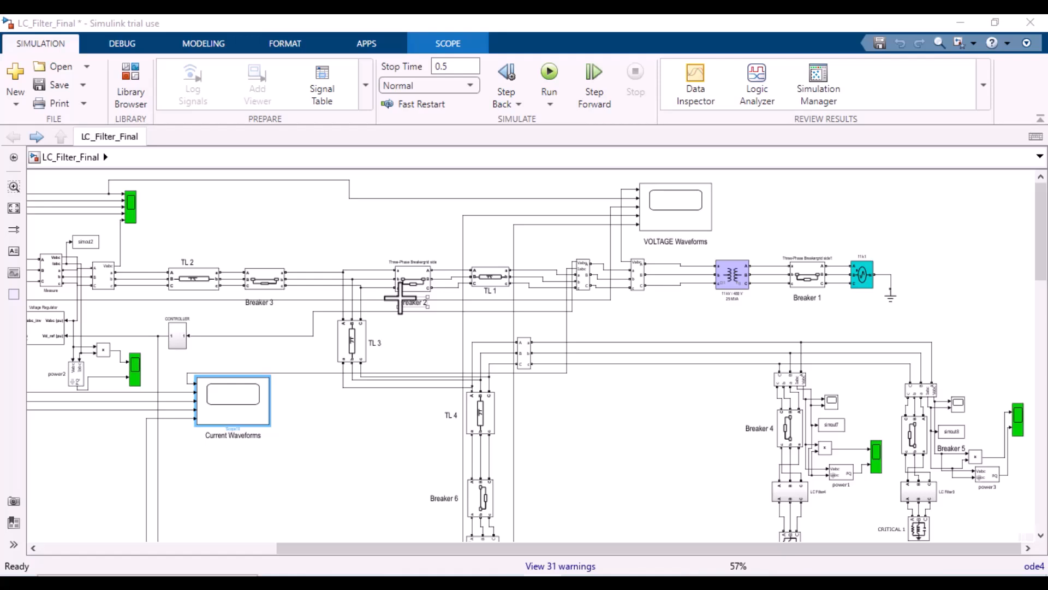
left_click(199, 548)
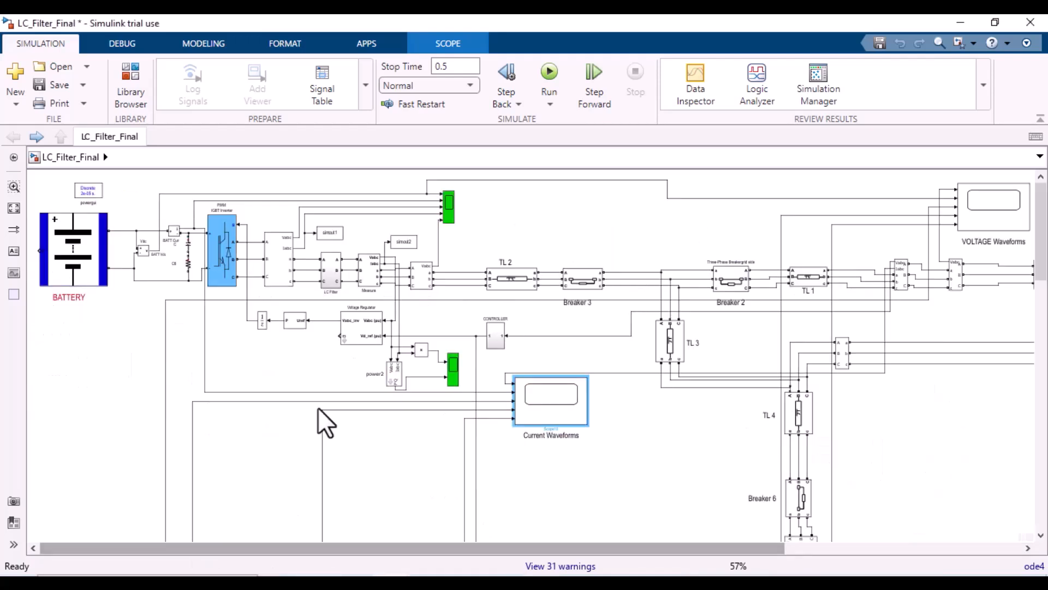
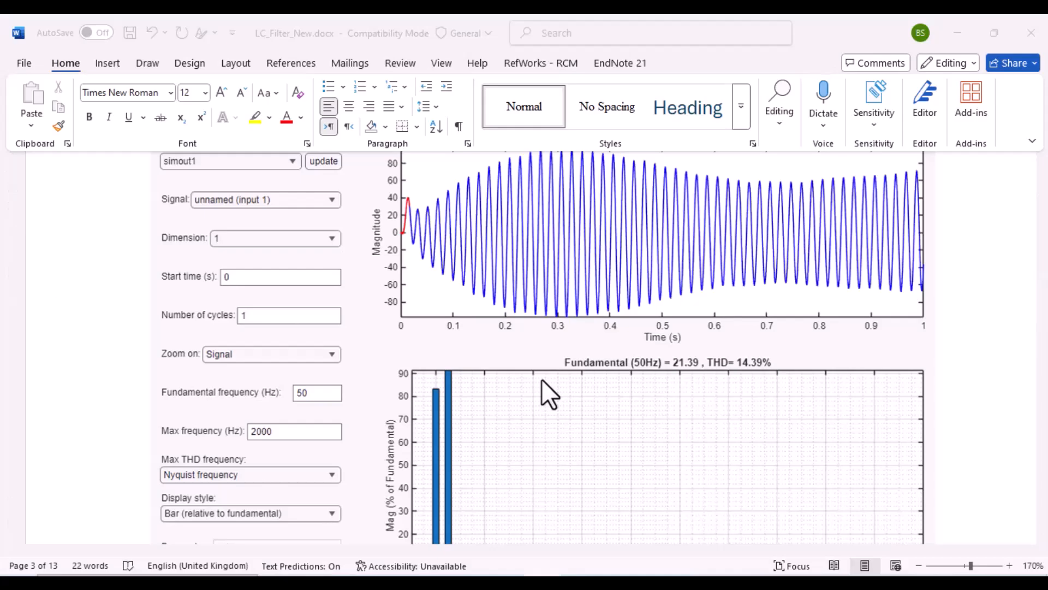
Step: Review the power waveforms and the FFT results for simout1, simout2 and simout3 in the LC_Filter_New.docx report
scroll(535, 382, "up", 10)
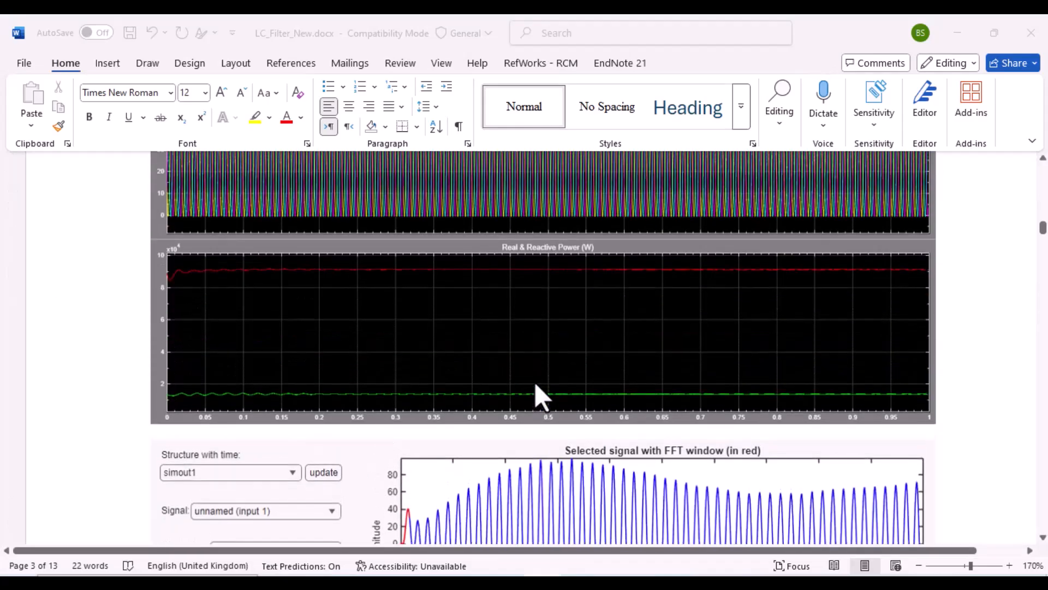
scroll(535, 382, "up", 15)
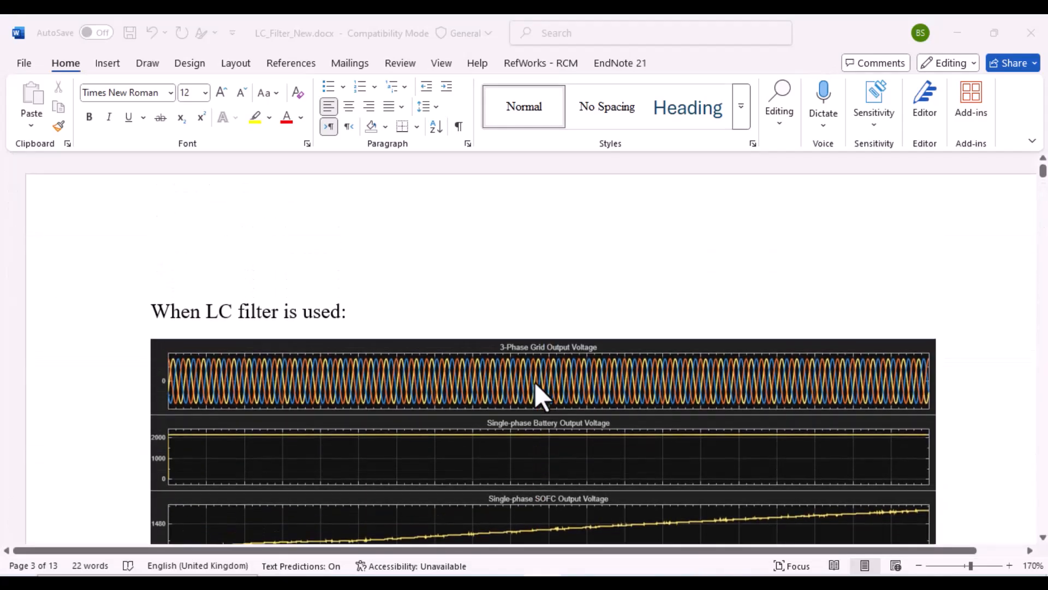
scroll(535, 382, "down", 10)
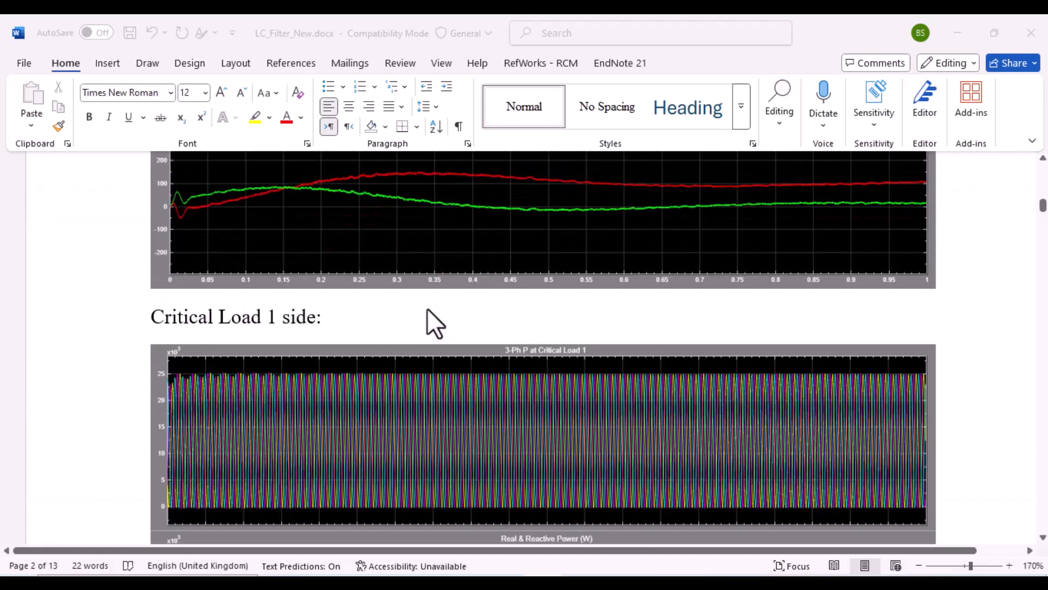
scroll(490, 374, "down", 12)
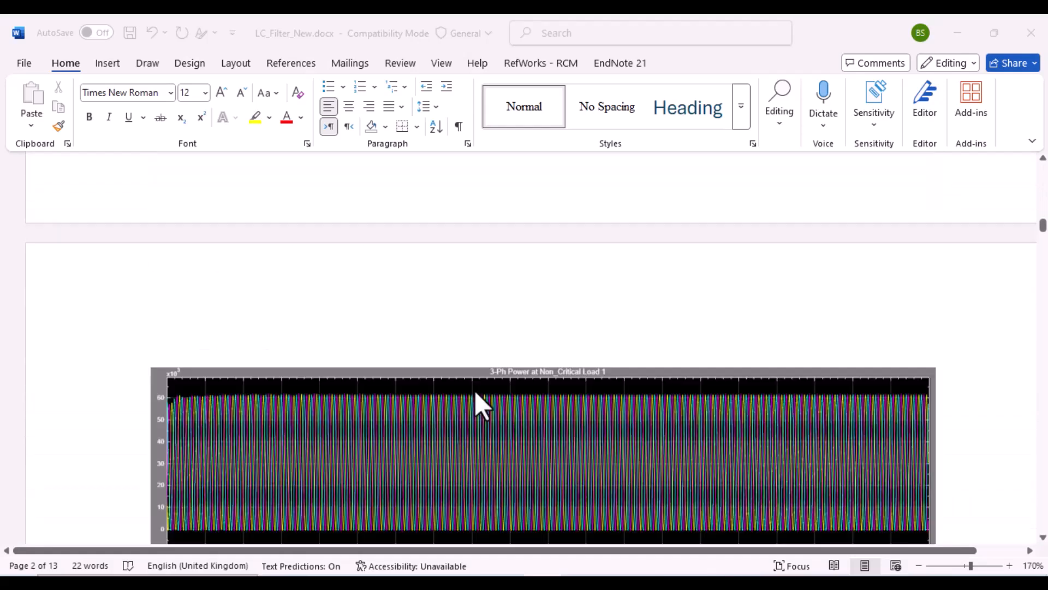
scroll(474, 391, "down", 6)
scroll(603, 334, "up", 2)
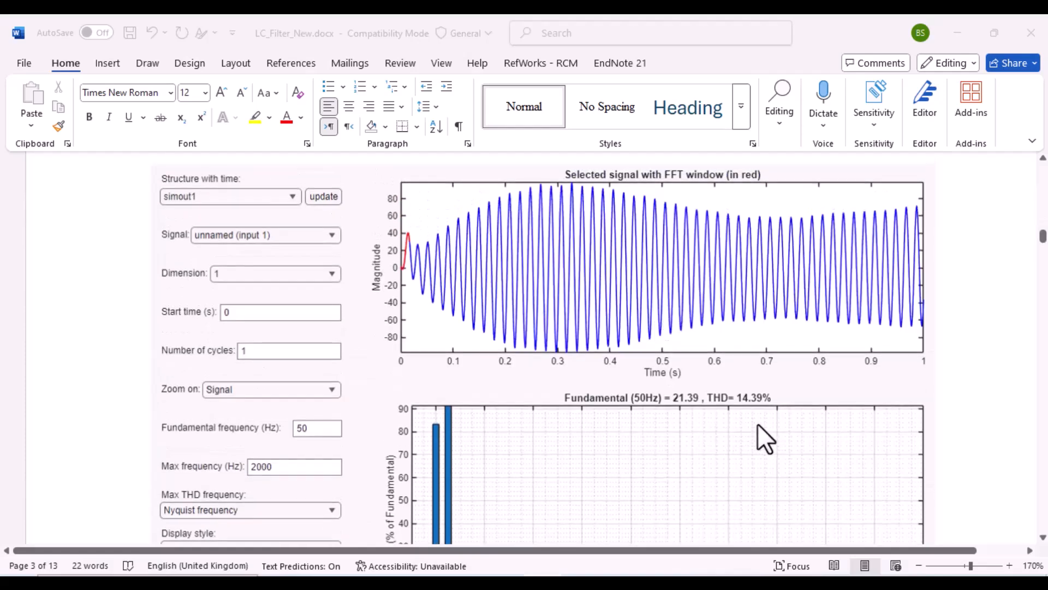
scroll(551, 365, "down", 15)
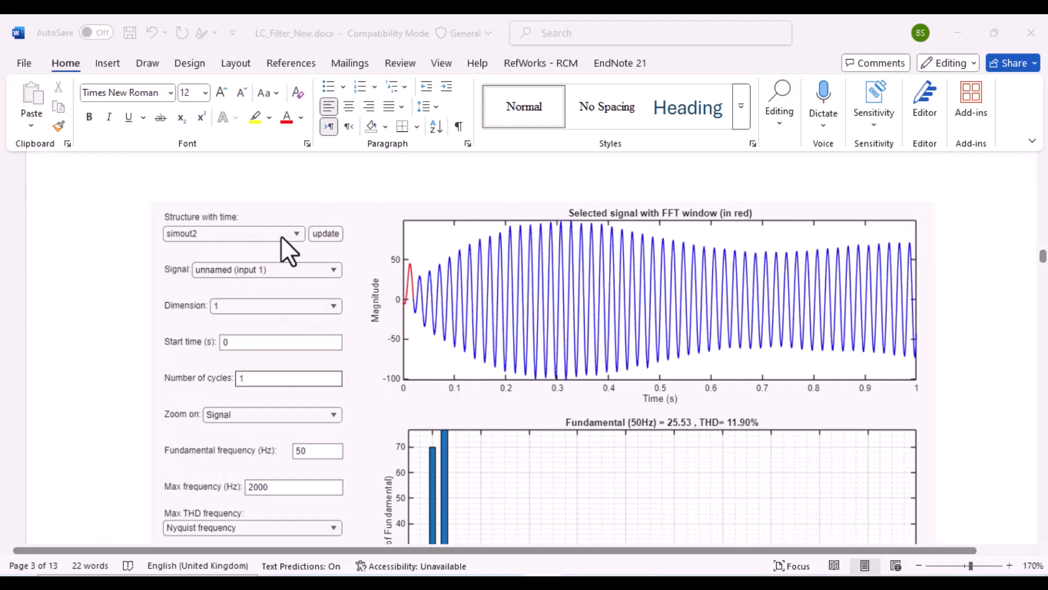
scroll(627, 452, "down", 10)
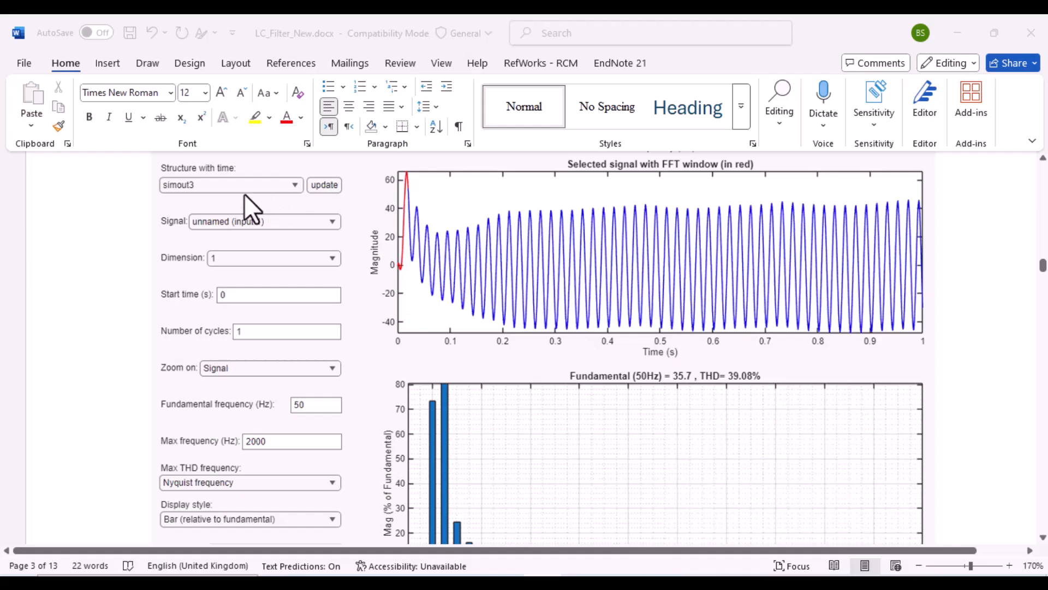
scroll(510, 310, "down", 20)
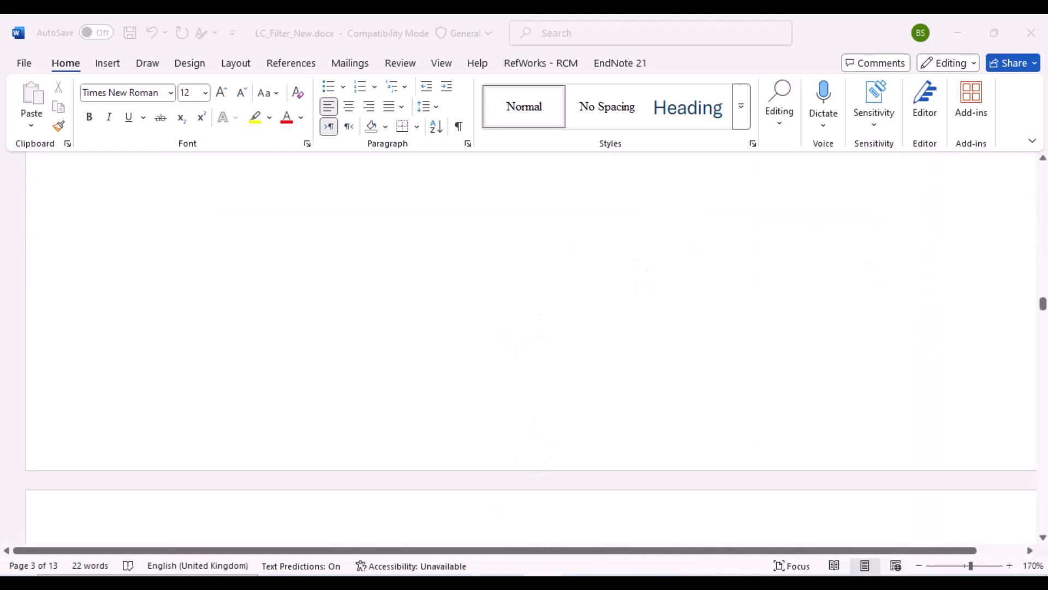
Step: Switch to the LCL _Filter_New.docx report in Word and review its FFT results for the logged simout signals
left_click(577, 541)
scroll(378, 327, "up", 2)
scroll(378, 328, "down", 3)
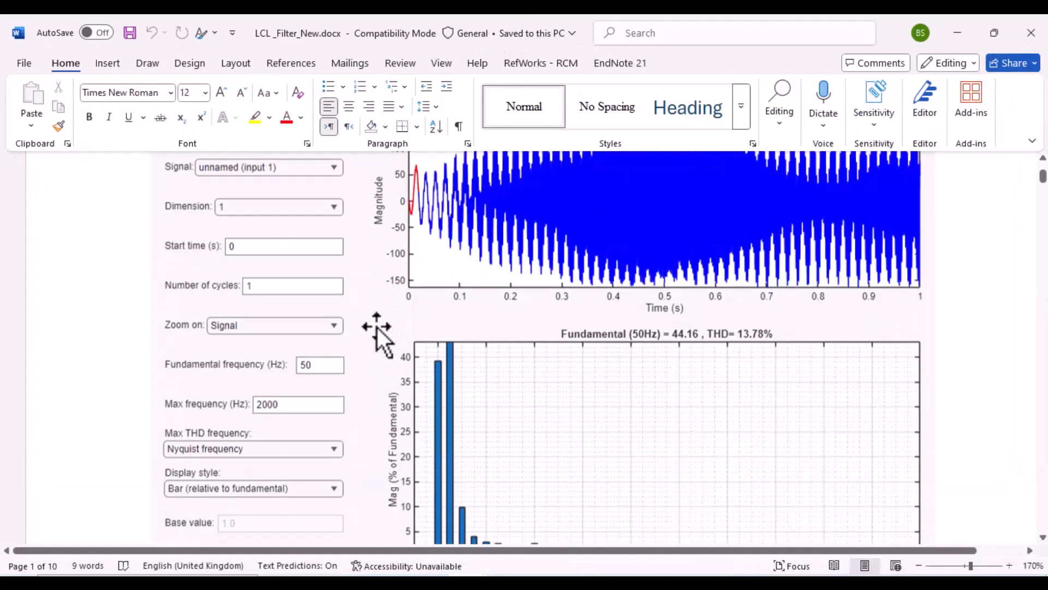
scroll(402, 351, "down", 5)
scroll(408, 356, "up", 3)
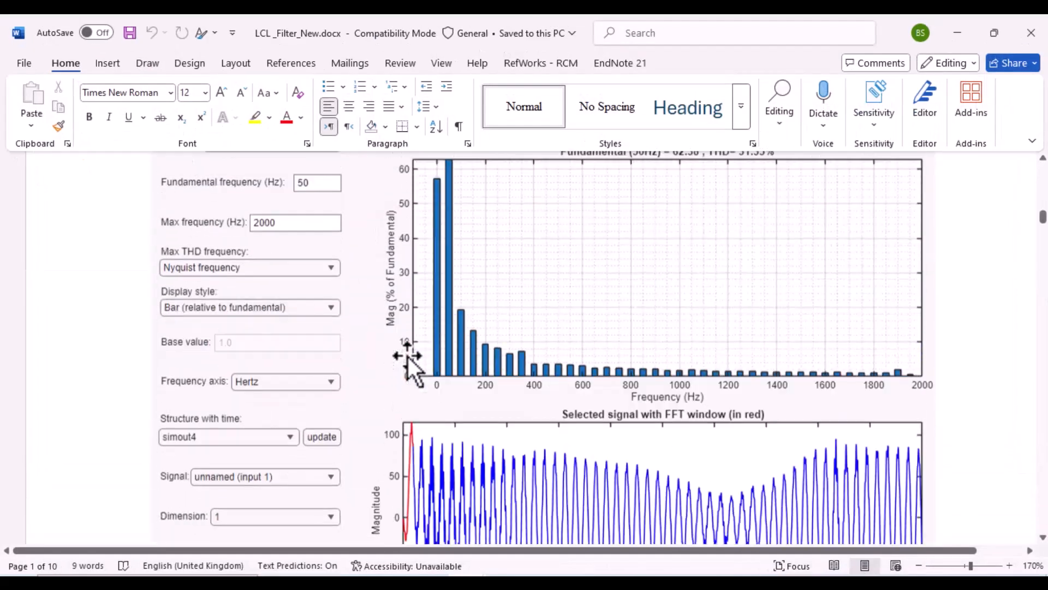
scroll(408, 356, "down", 5)
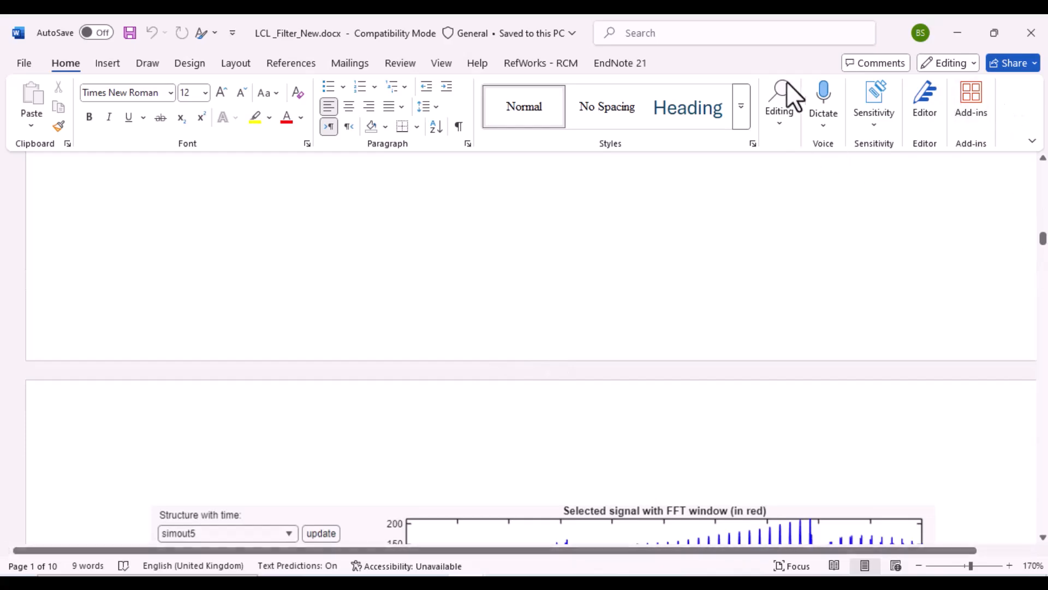
scroll(627, 358, "up", 5)
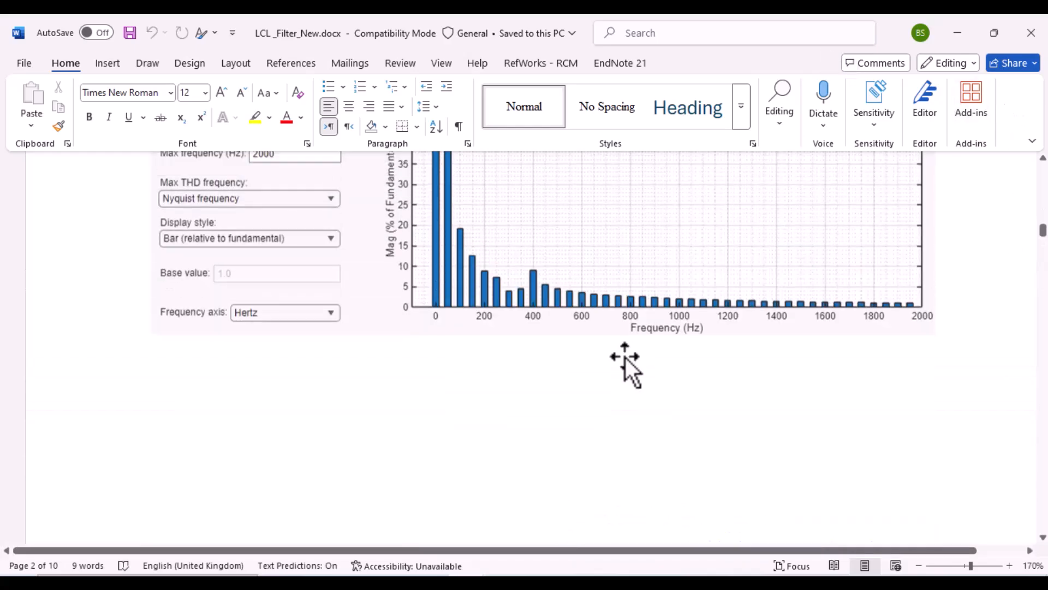
Step: Leave the Word report, switch to Final Report.pdf in Foxit PDF Reader and read the LC filter calculations in section 3.2.9 Filters design
scroll(624, 358, "up", 4)
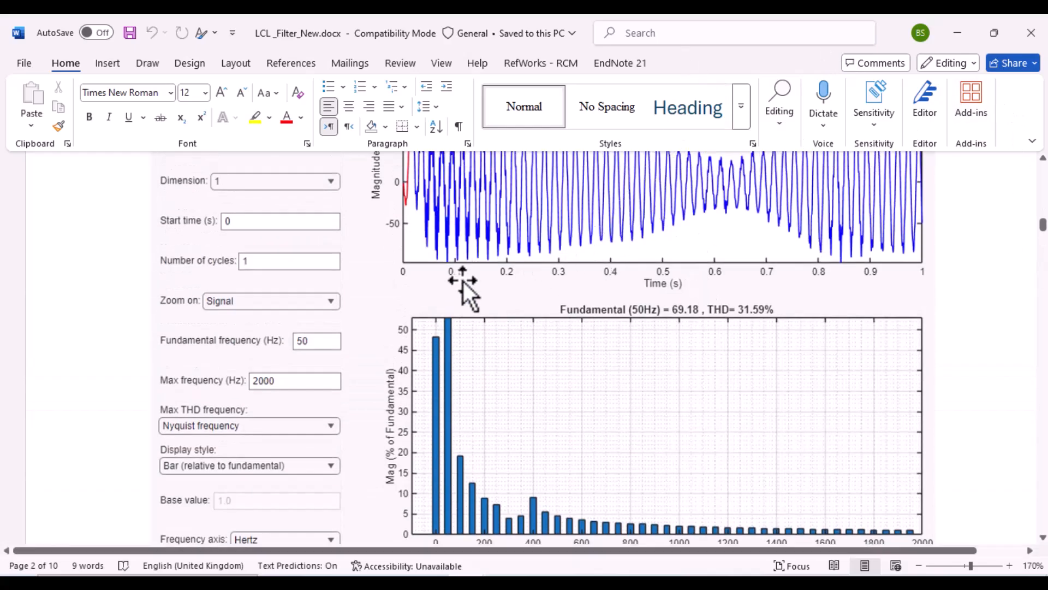
scroll(463, 280, "up", 5)
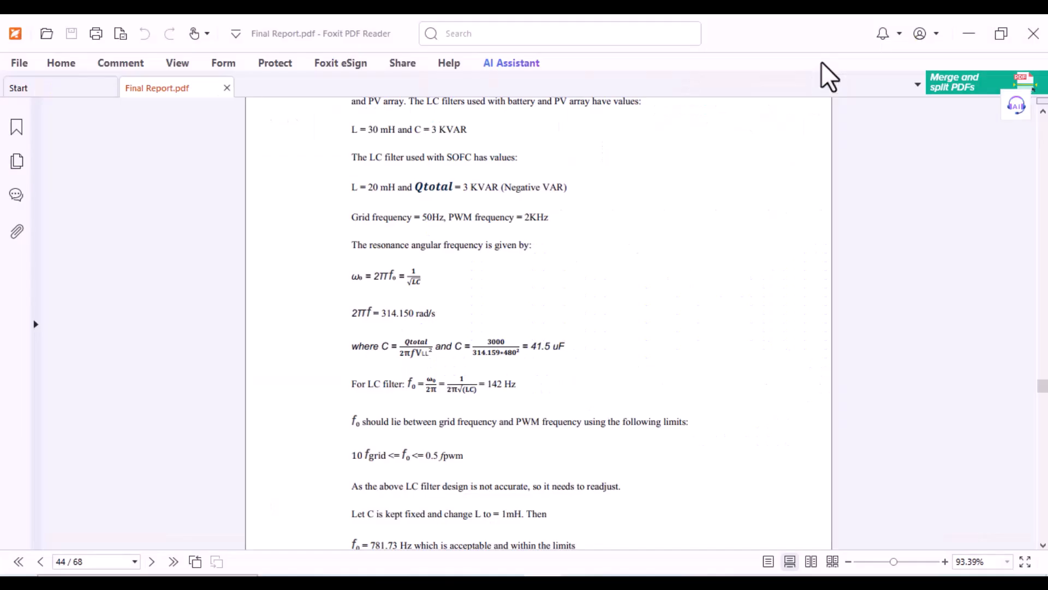
scroll(517, 379, "up", 3)
scroll(414, 357, "down", 2)
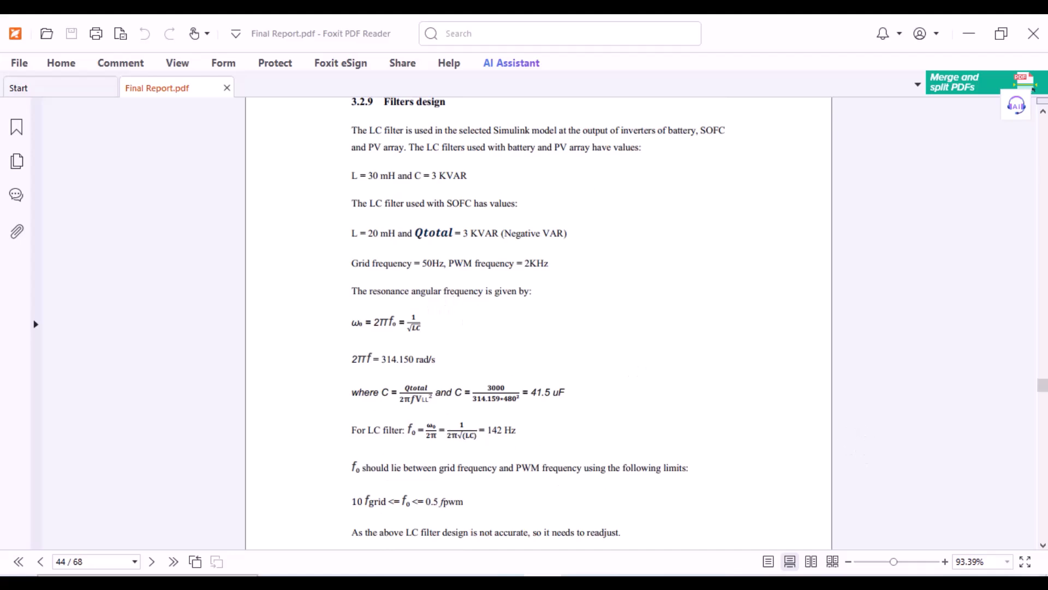
left_click(948, 560)
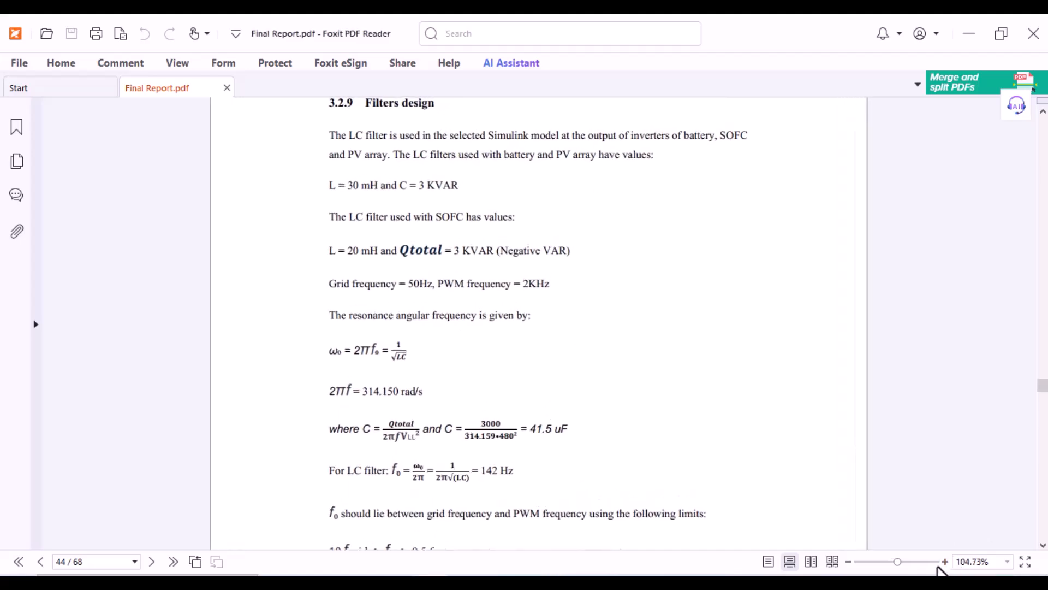
left_click(945, 562)
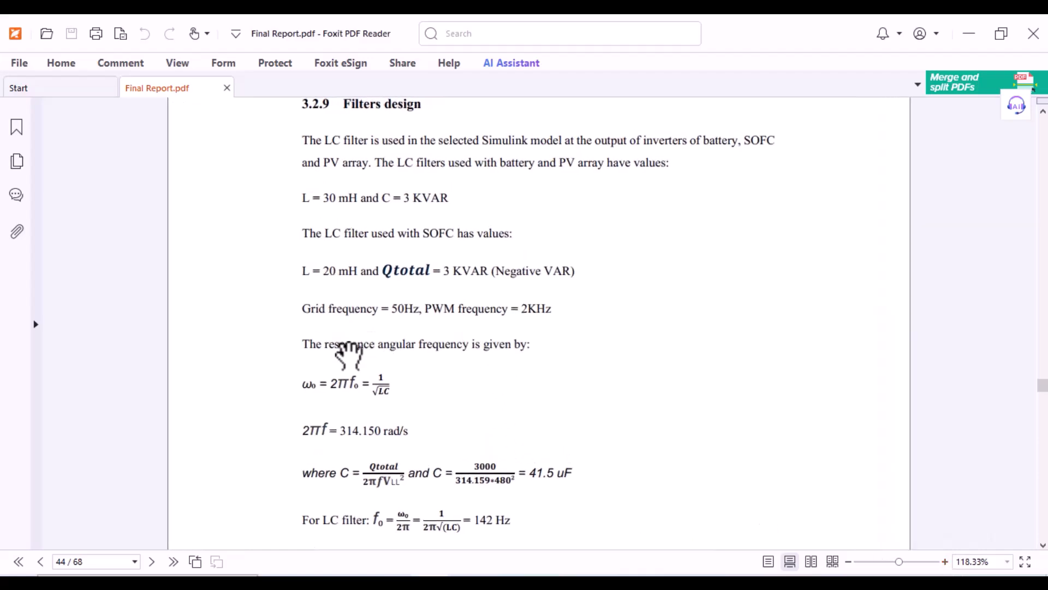
scroll(332, 379, "down", 1)
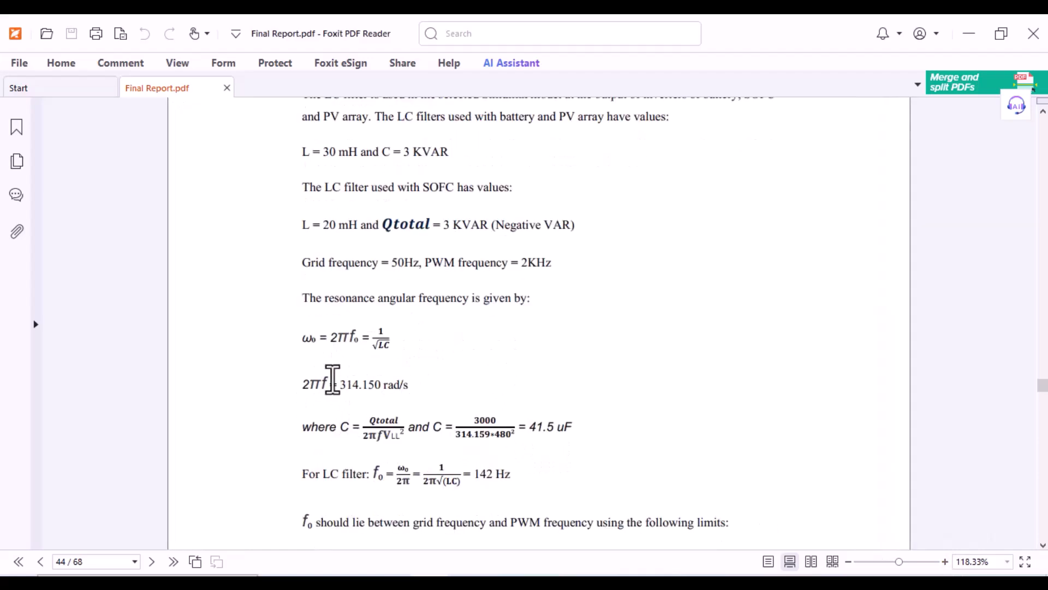
scroll(332, 378, "down", 2)
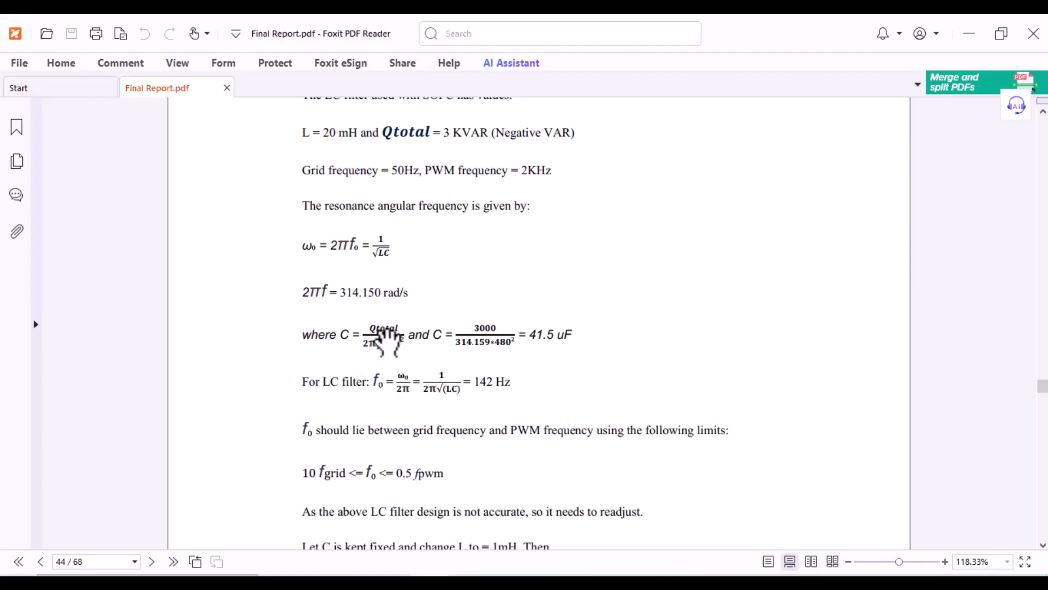
scroll(415, 415, "down", 3)
scroll(461, 416, "down", 10)
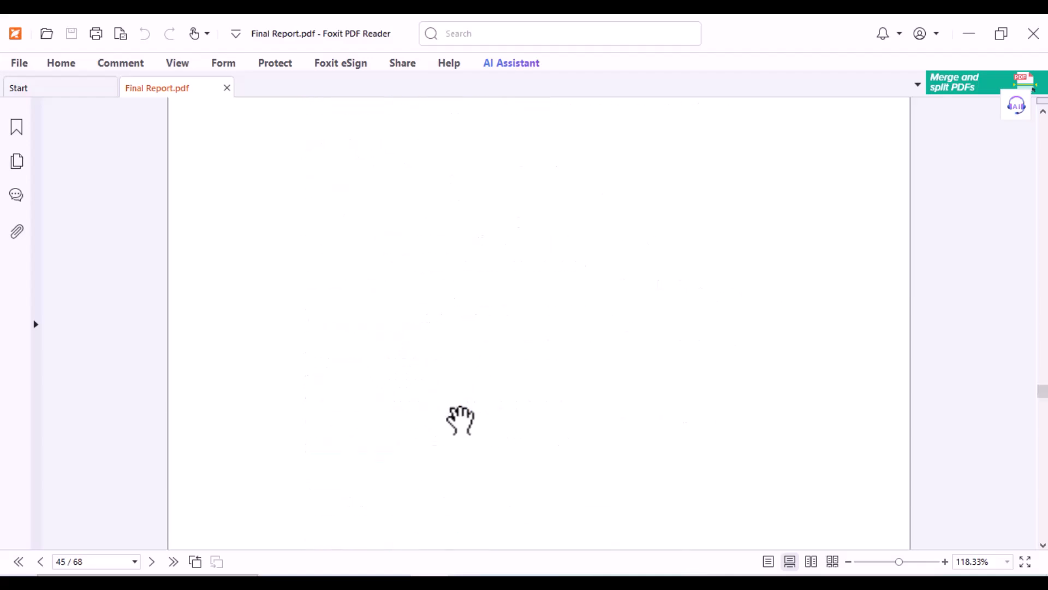
scroll(461, 420, "up", 5)
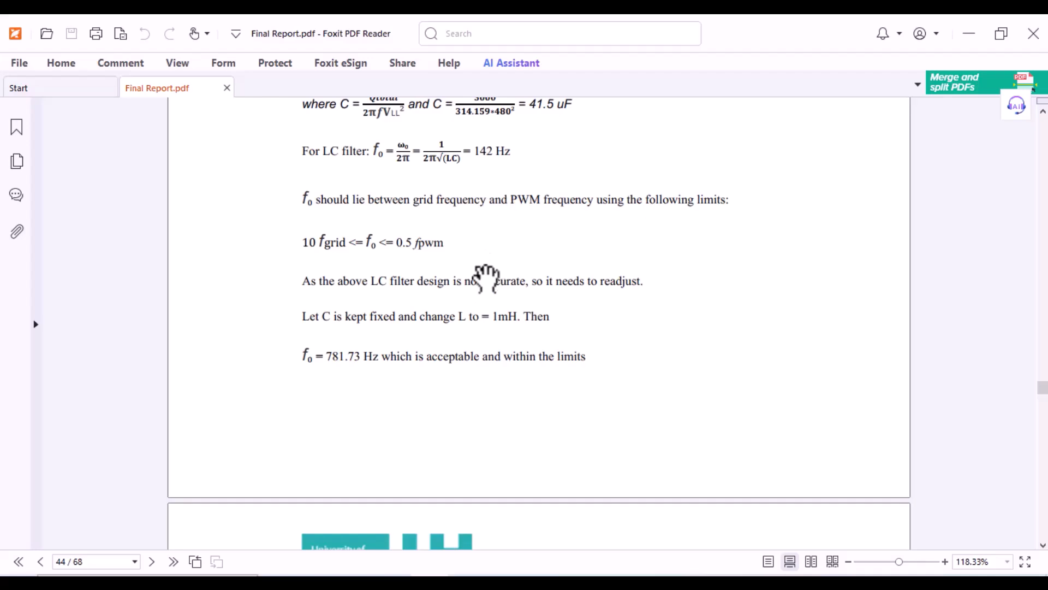
Step: Find Table 4.3 Comparative analysis and compare the old and new LC and LCL filter THD values for the battery and SOFC inverters
scroll(486, 278, "down", 15)
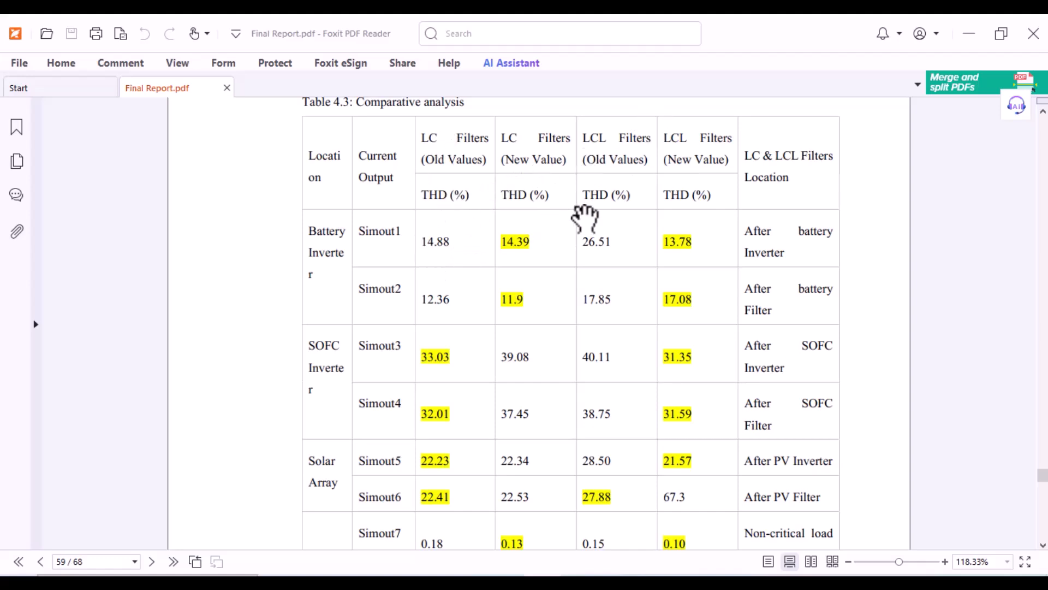
scroll(468, 351, "down", 1)
scroll(503, 300, "up", 1)
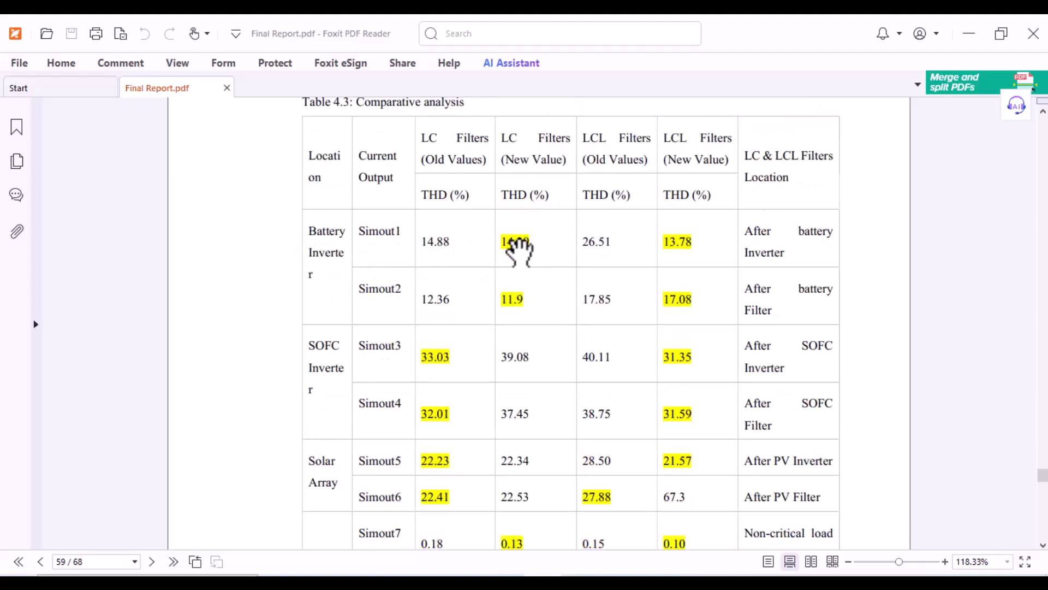
left_click_drag(534, 243, 496, 243)
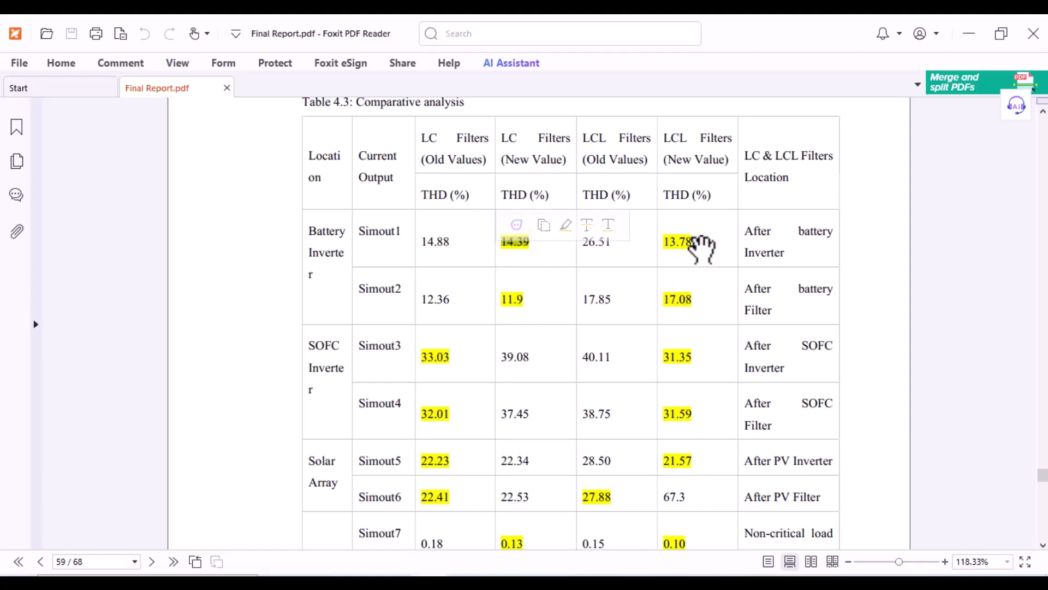
left_click(699, 244)
scroll(693, 245, "up", 1)
scroll(566, 362, "down", 3)
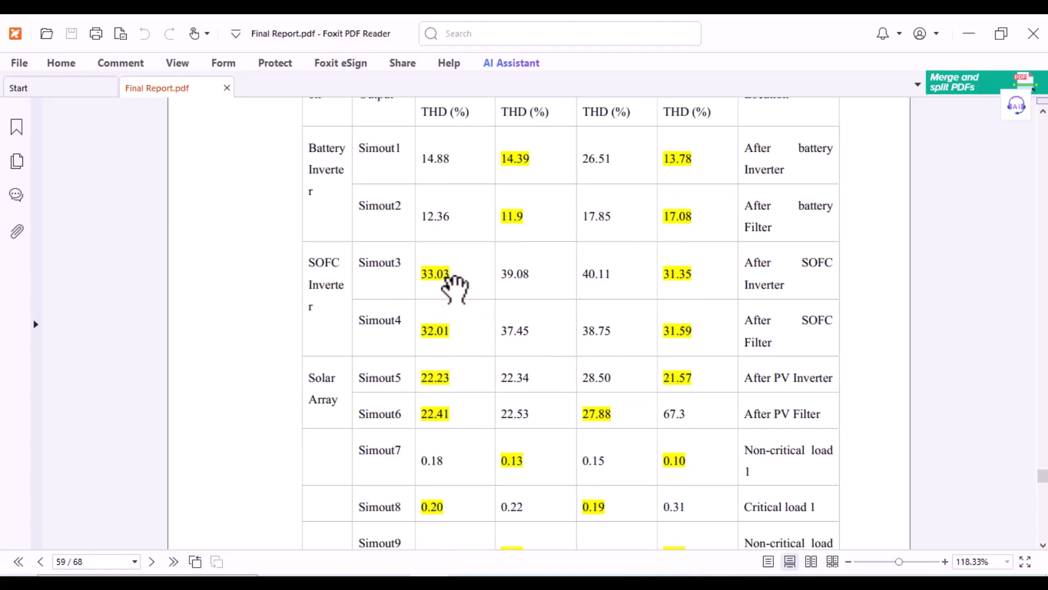
left_click_drag(453, 277, 431, 283)
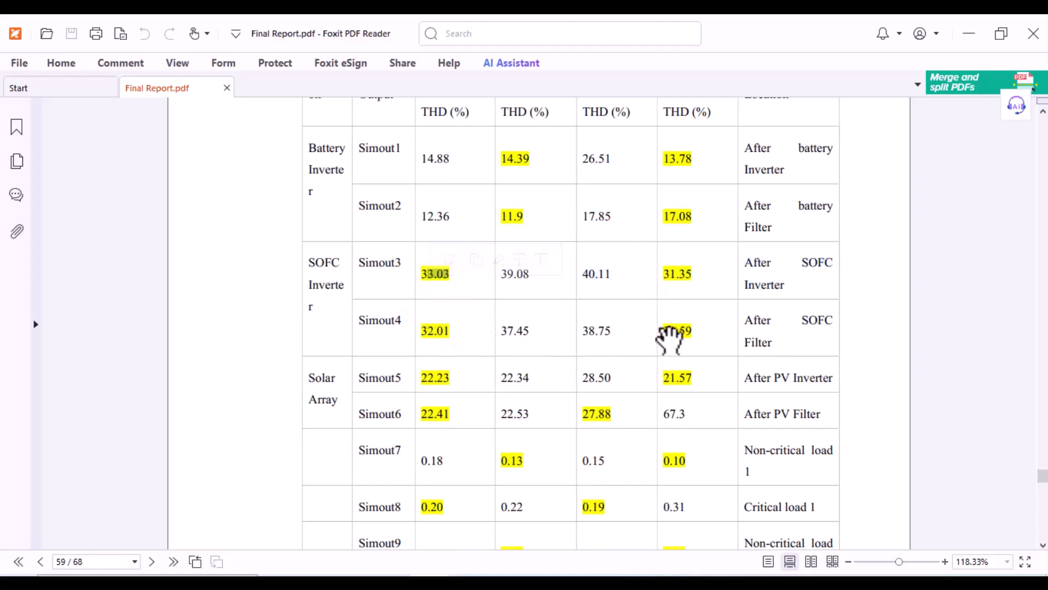
Step: Review the solar array and load rows of Table 4.3 through Simout16, comparing THD across the LC and LCL filter columns
scroll(513, 377, "down", 6)
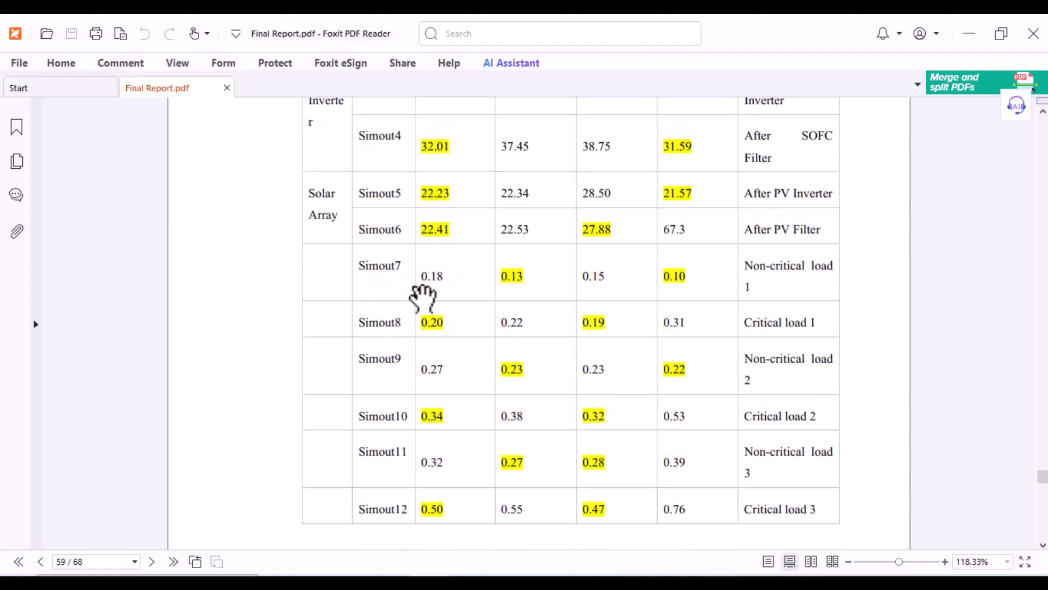
scroll(446, 323, "down", 3)
scroll(446, 323, "down", 19)
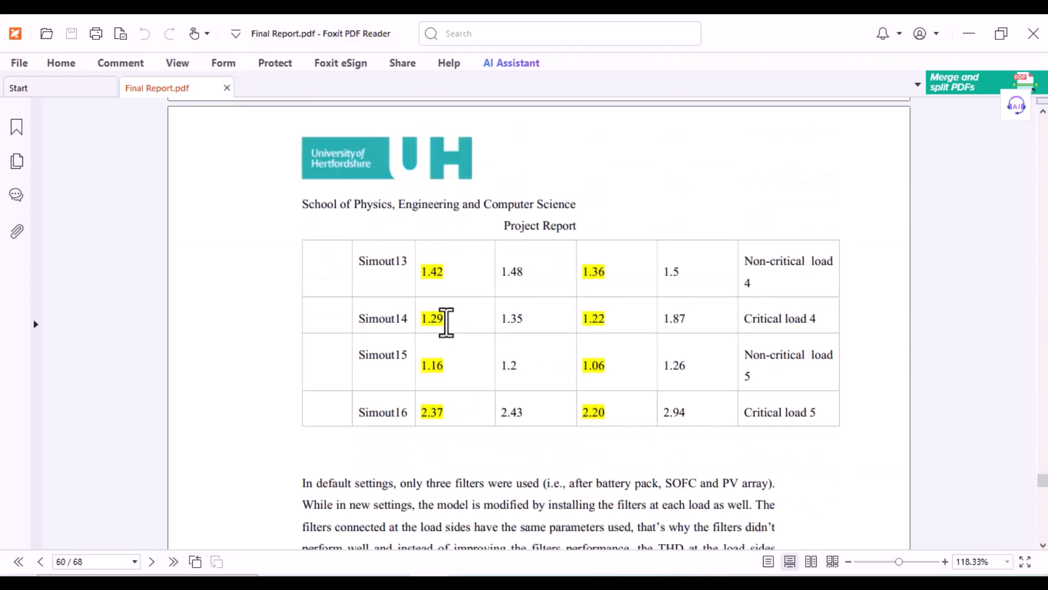
scroll(447, 323, "up", 20)
scroll(447, 323, "up", 2)
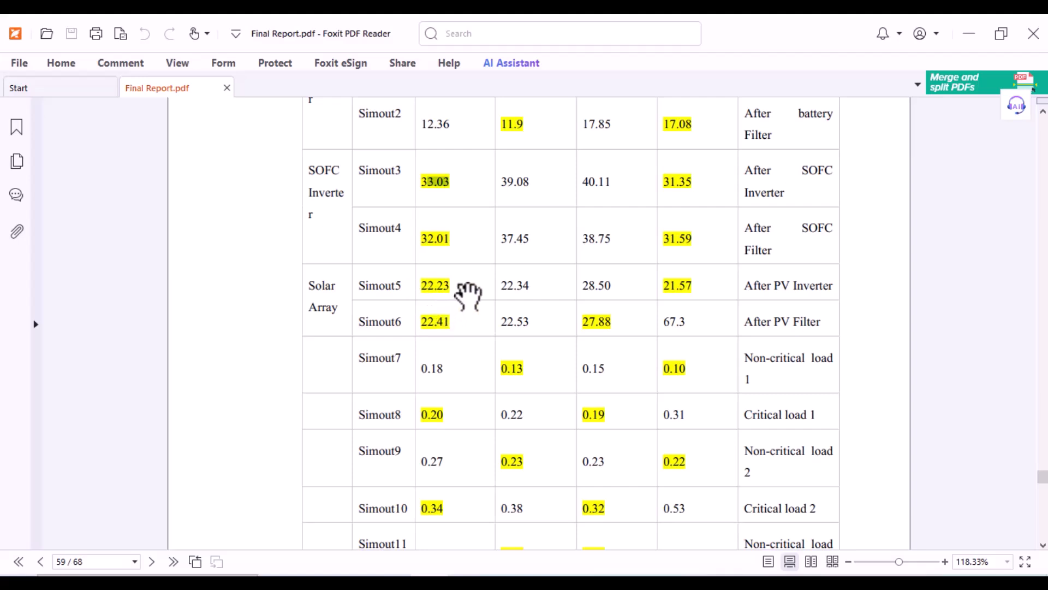
scroll(566, 351, "up", 4)
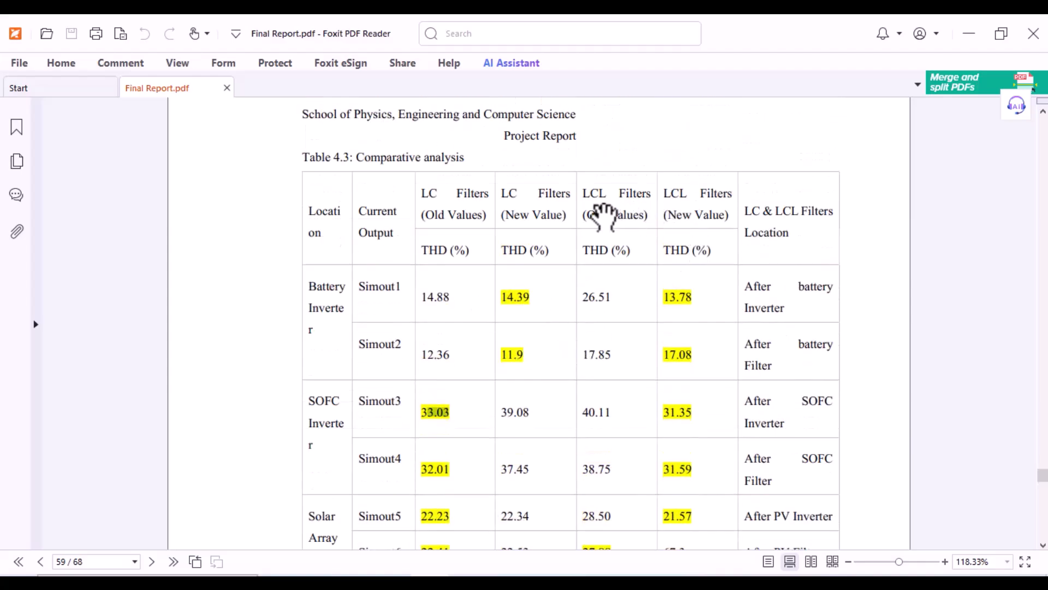
scroll(595, 288, "down", 10)
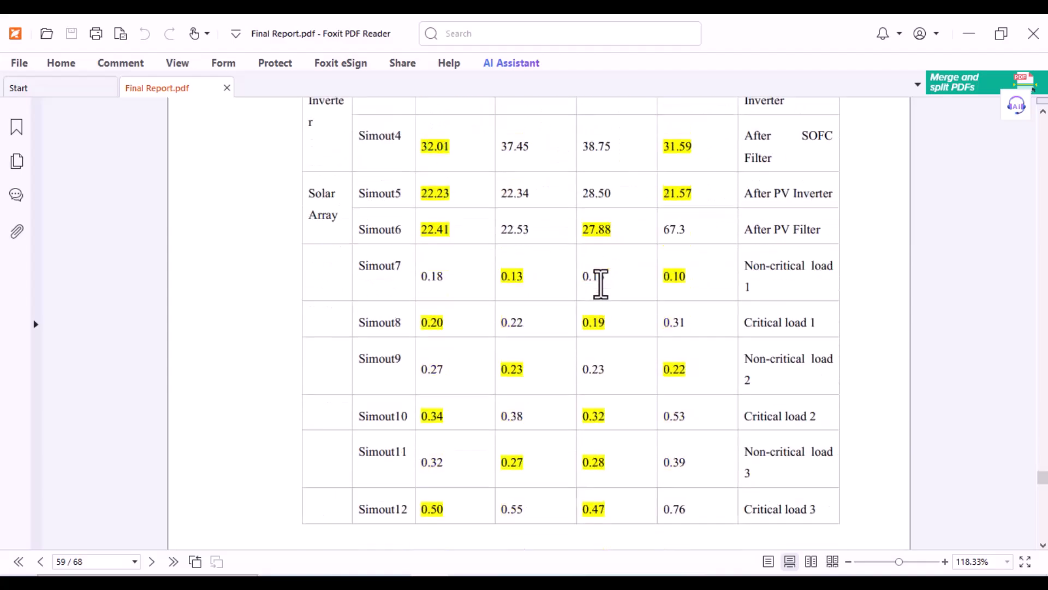
scroll(591, 350, "down", 7)
scroll(592, 350, "up", 16)
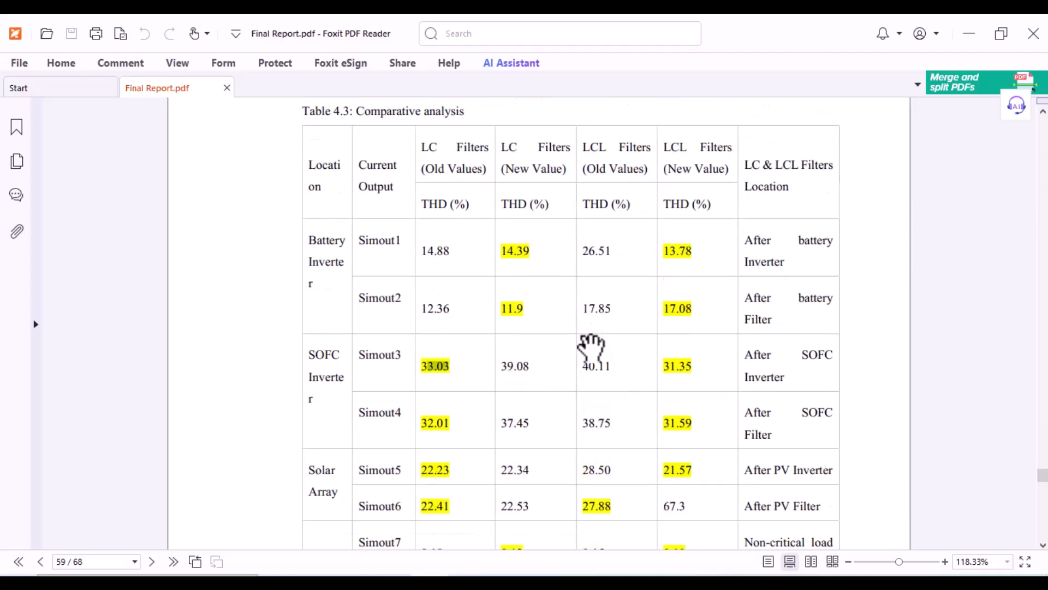
Step: Switch back to the LC_Filter_Final model in Simulink and inspect the LC filters and logged outputs at the critical and non-critical loads
left_click(391, 585)
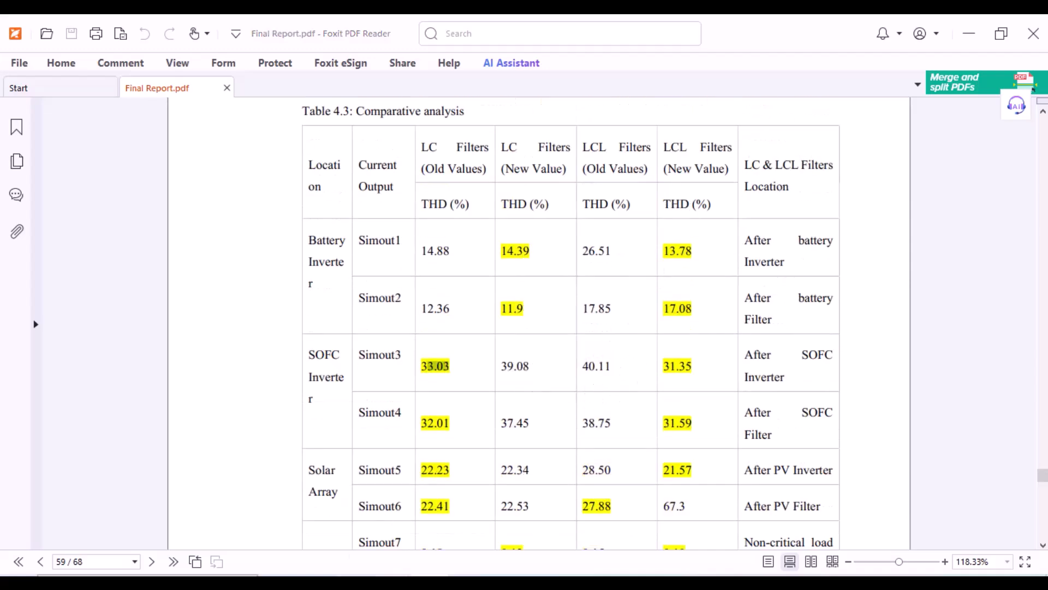
left_click(294, 539)
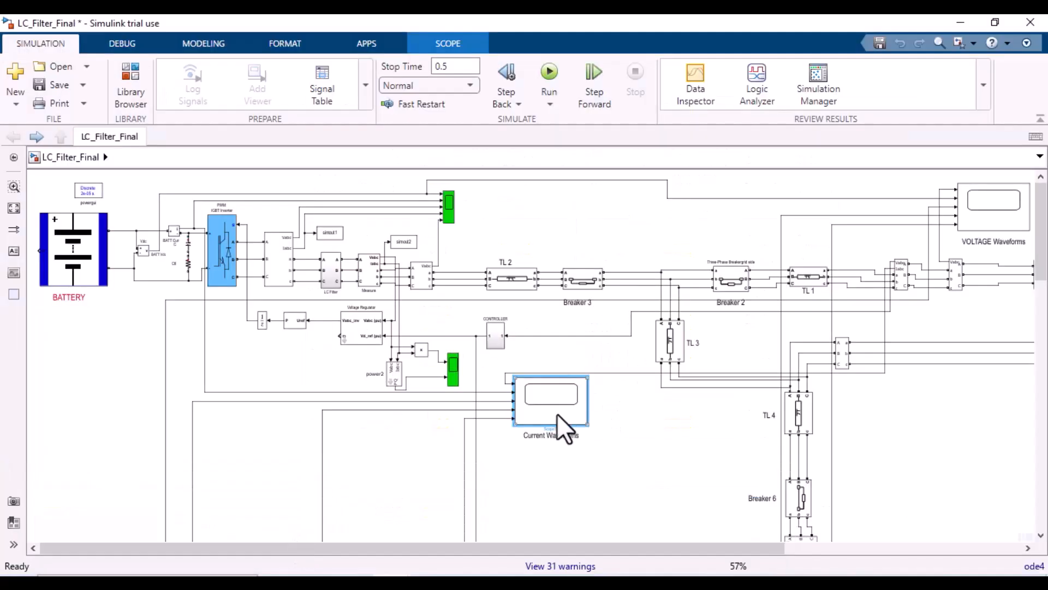
left_click(493, 341)
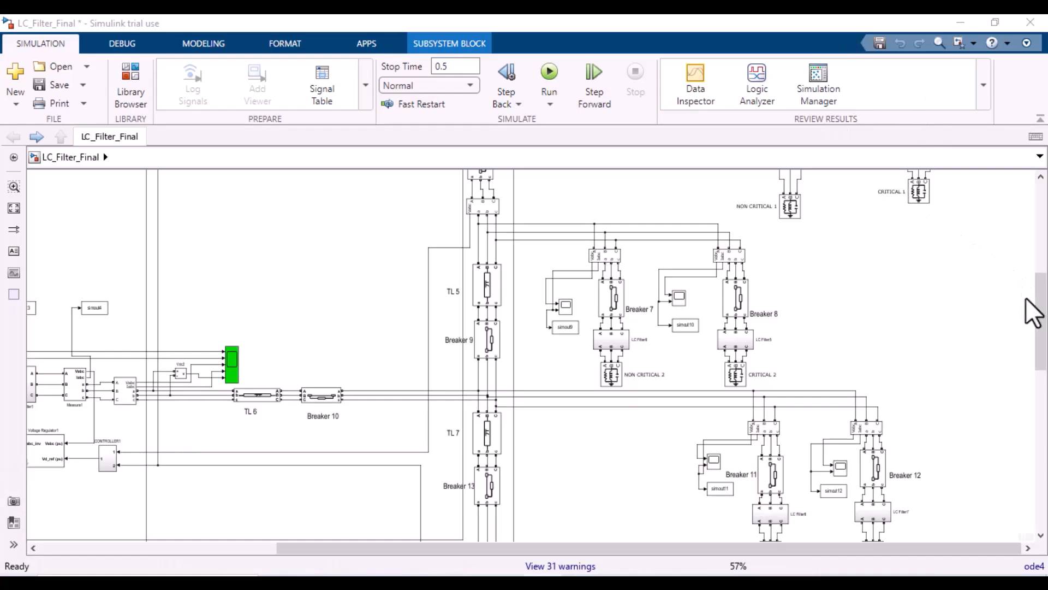
left_click_drag(1036, 306, 1036, 256)
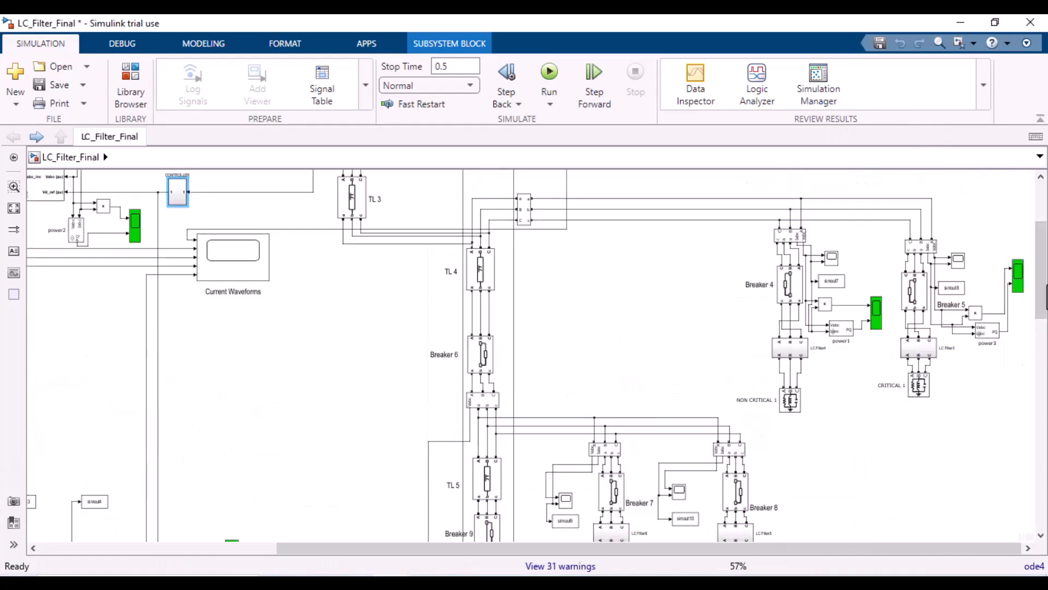
mouse_move(1042, 298)
left_mouse_down()
mouse_move(1029, 516)
mouse_move(1043, 278)
left_mouse_up()
left_click(753, 290)
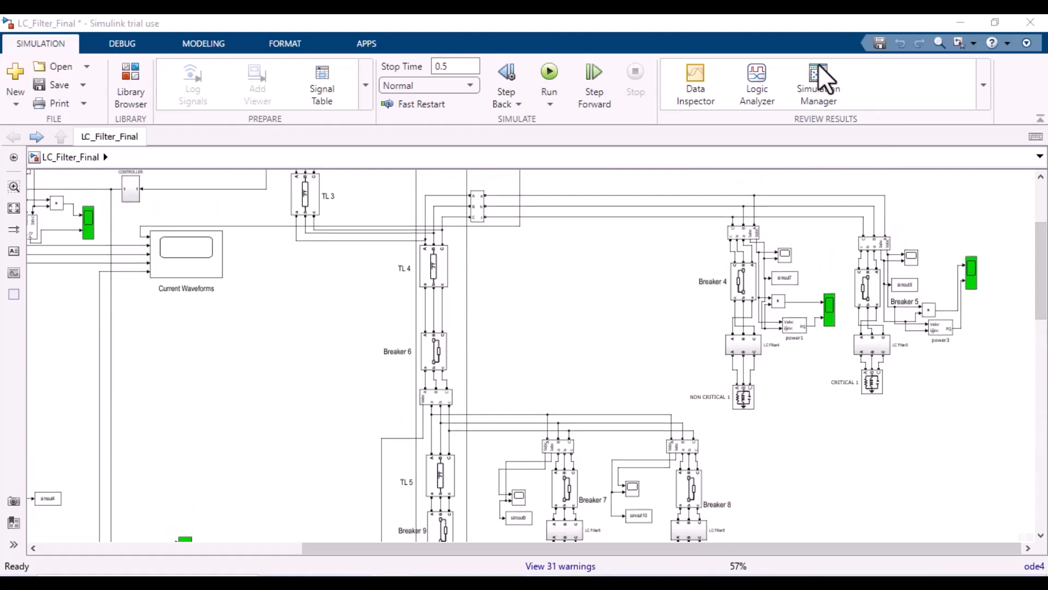